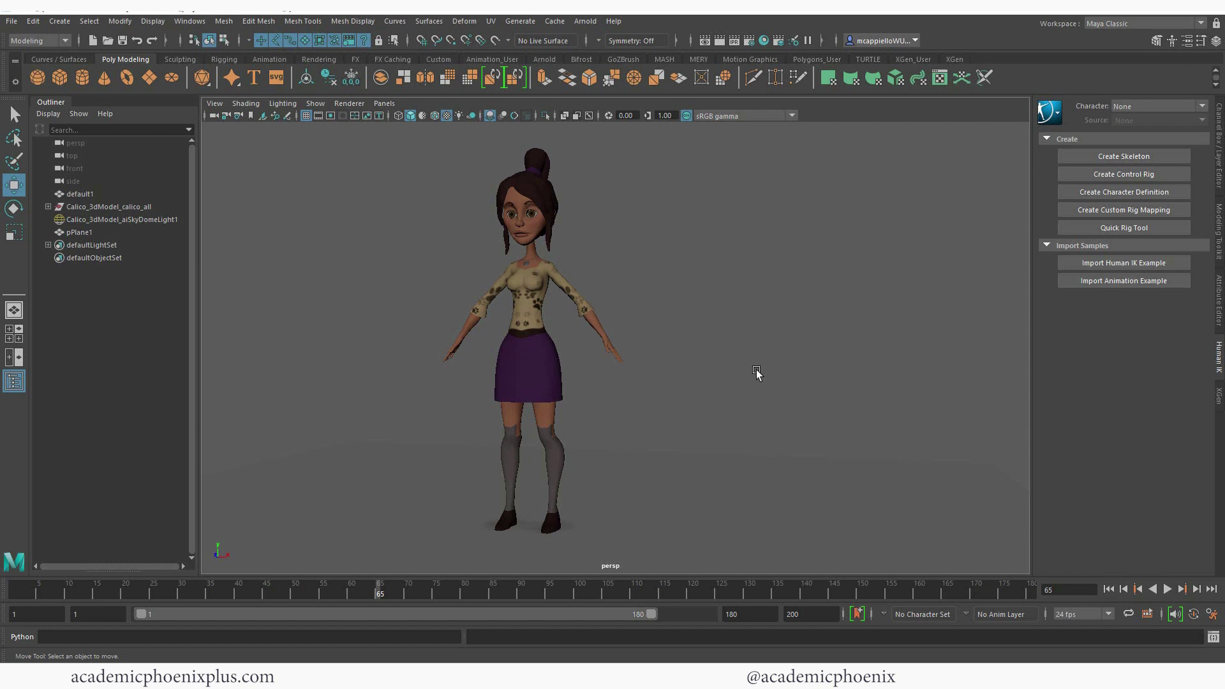
Step: Inspect Calico from several angles, then marquee-select the whole Calico model
{"action": "left_click_drag", "start_coordinate": [756, 307], "coordinate": [765, 331], "text": "alt"}
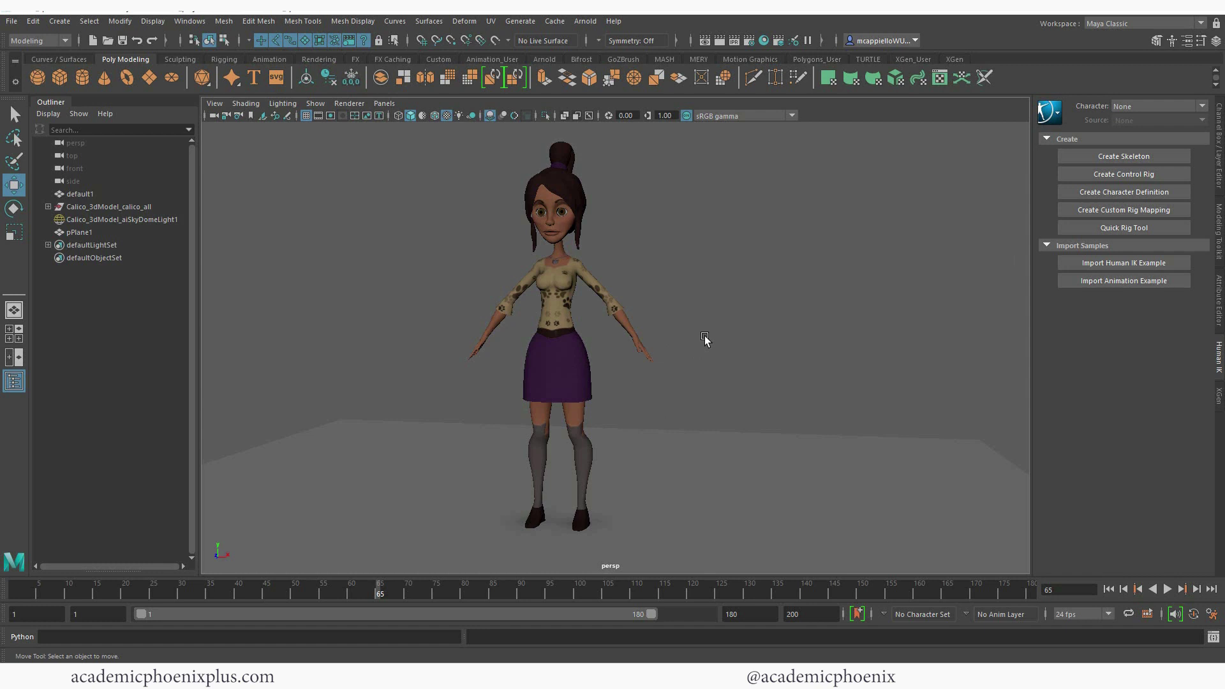
{"action": "left_click_drag", "start_coordinate": [705, 339], "coordinate": [692, 311], "text": "alt"}
{"action": "scroll", "coordinate": [748, 296], "scroll_direction": "up", "scroll_amount": 2}
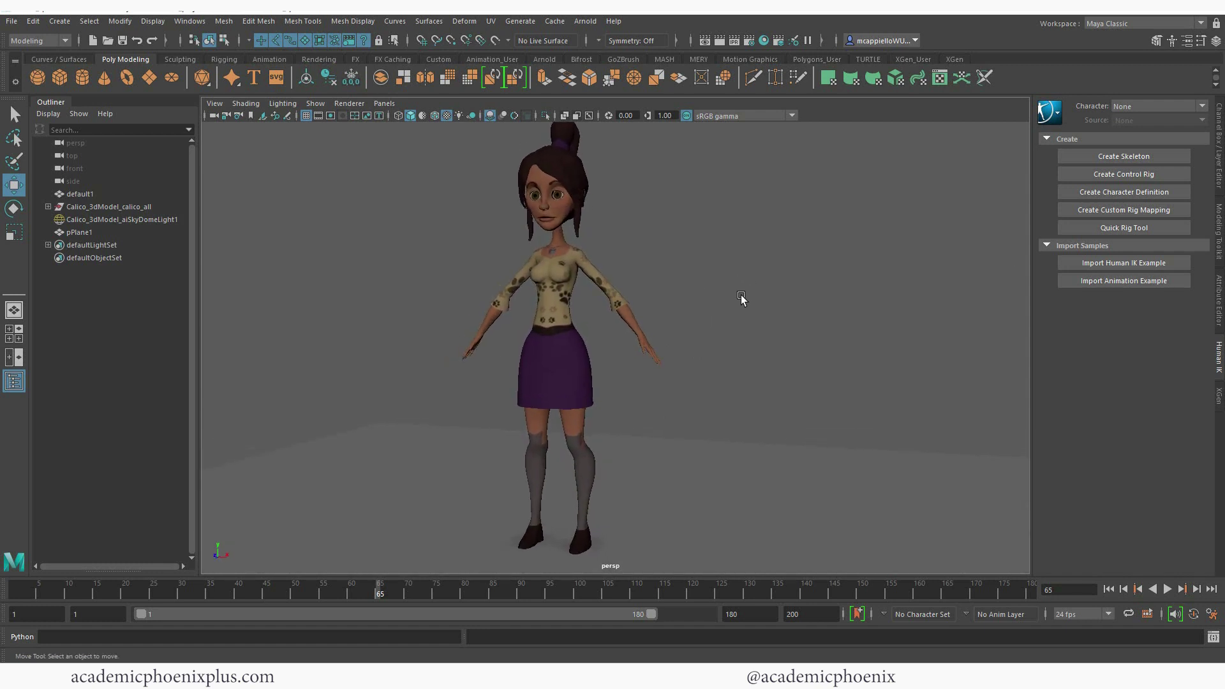
{"action": "scroll", "coordinate": [683, 296], "scroll_direction": "down", "scroll_amount": 2}
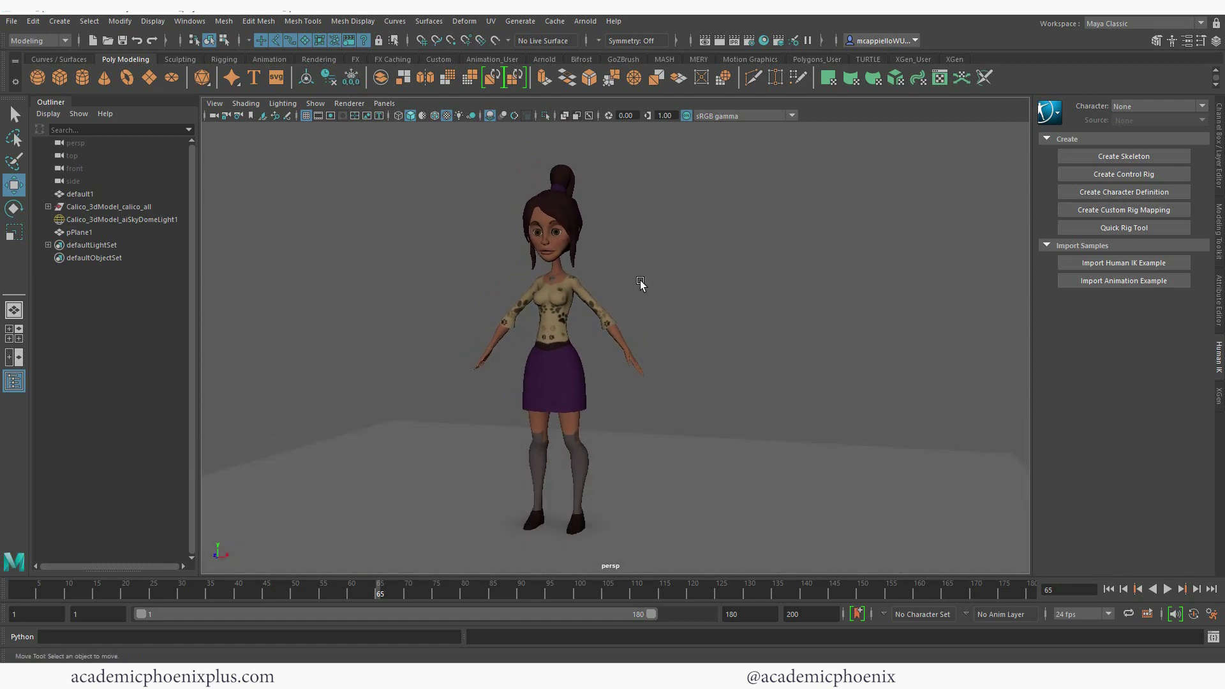
{"action": "middle_click_drag", "start_coordinate": [791, 363], "coordinate": [803, 323], "text": "alt"}
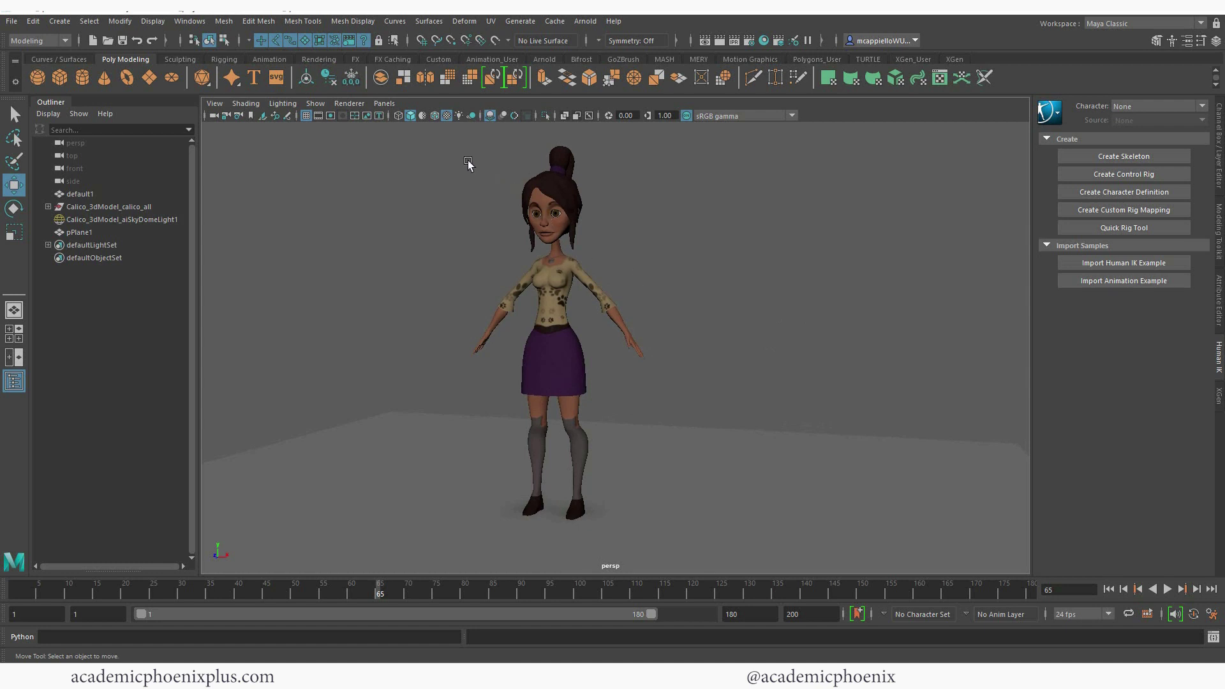
{"action": "mouse_move", "coordinate": [468, 163]}
{"action": "left_mouse_down"}
{"action": "mouse_move", "coordinate": [664, 350]}
{"action": "mouse_move", "coordinate": [669, 378]}
{"action": "left_mouse_up"}
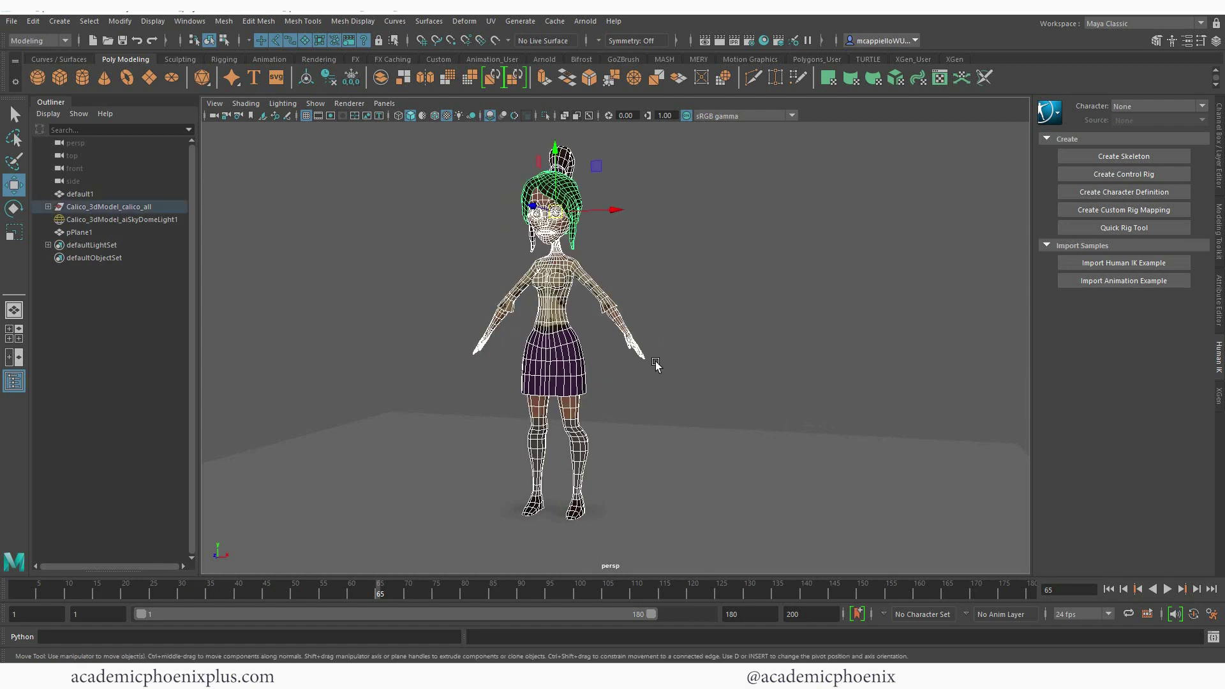
Step: Start File > Export Selection with the file type set to FBX export
{"action": "left_click", "coordinate": [13, 21]}
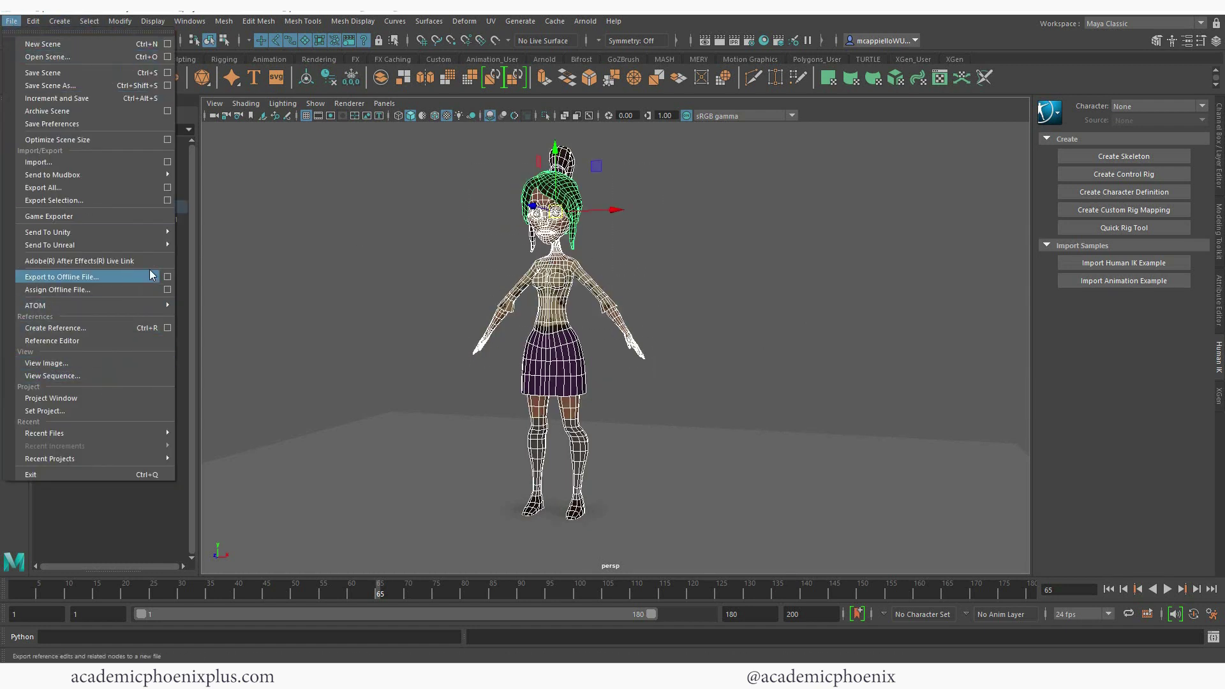
{"action": "left_click", "coordinate": [139, 200]}
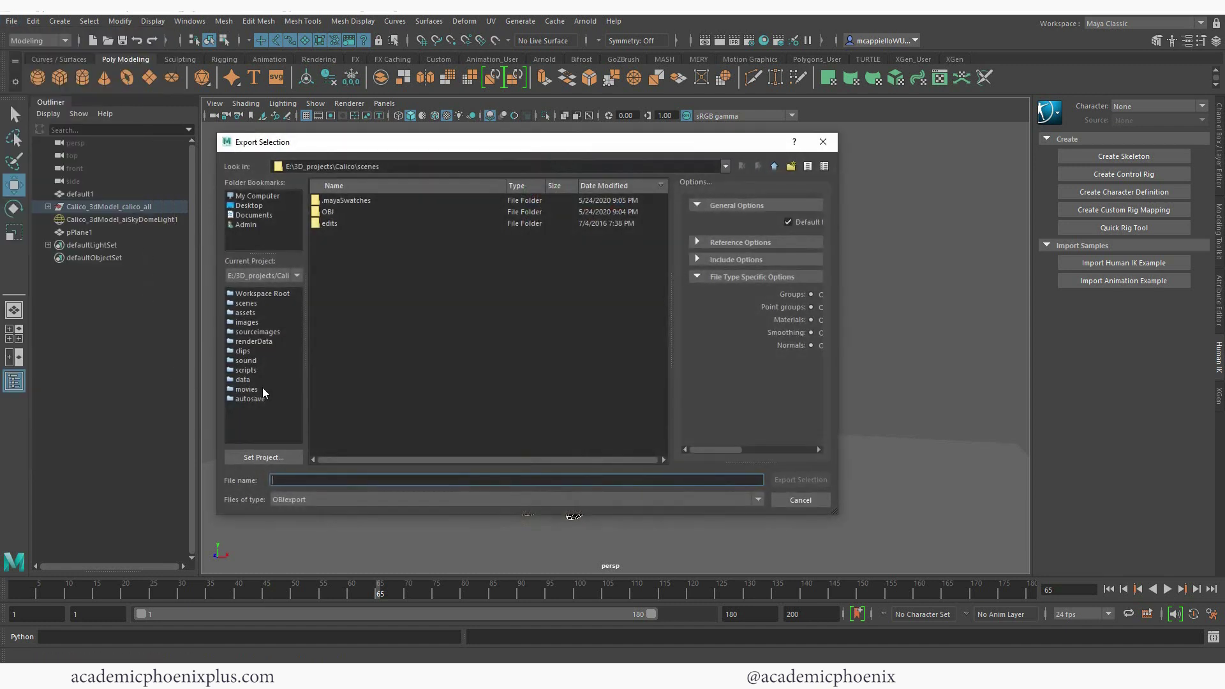
{"action": "left_click", "coordinate": [342, 499]}
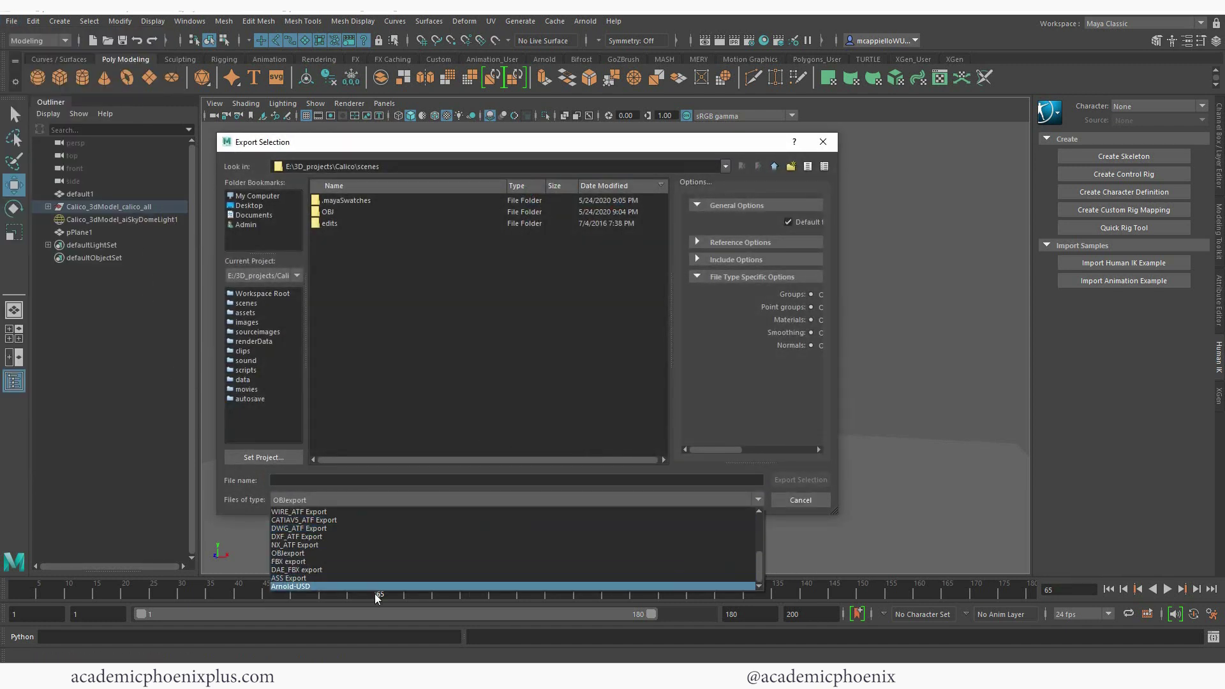
{"action": "left_click", "coordinate": [301, 564]}
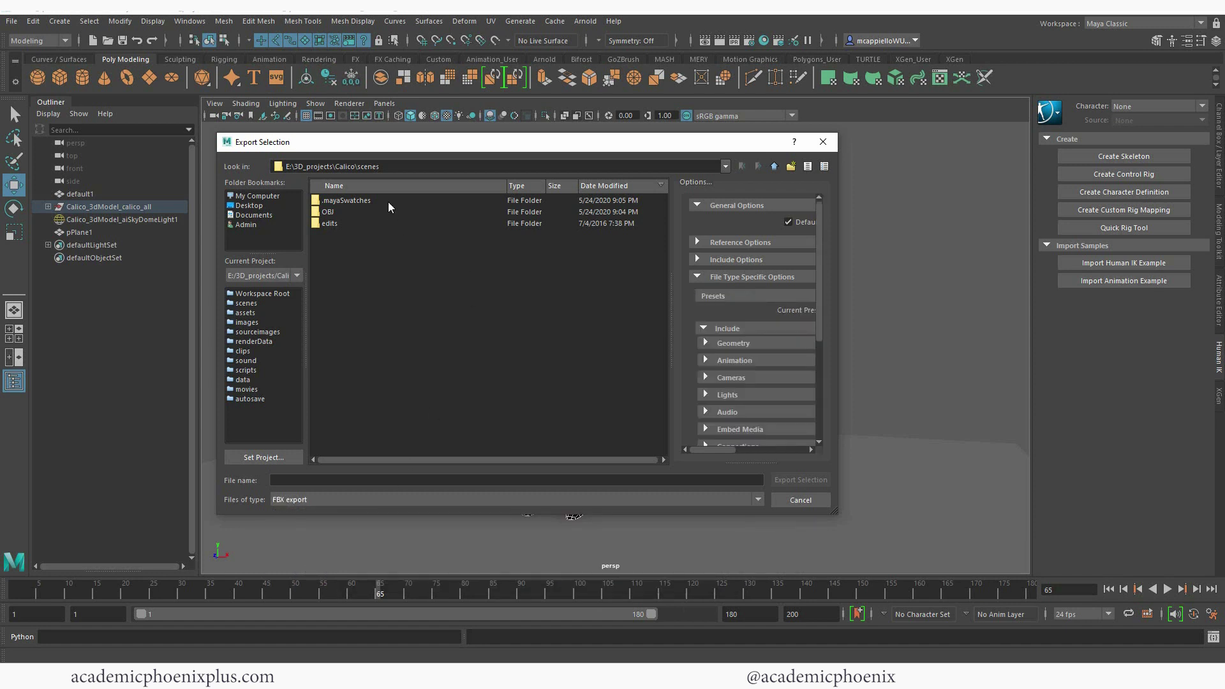
Step: Create an FBX folder inside scenes and export the model there as calico_FBX
{"action": "left_click", "coordinate": [790, 167]}
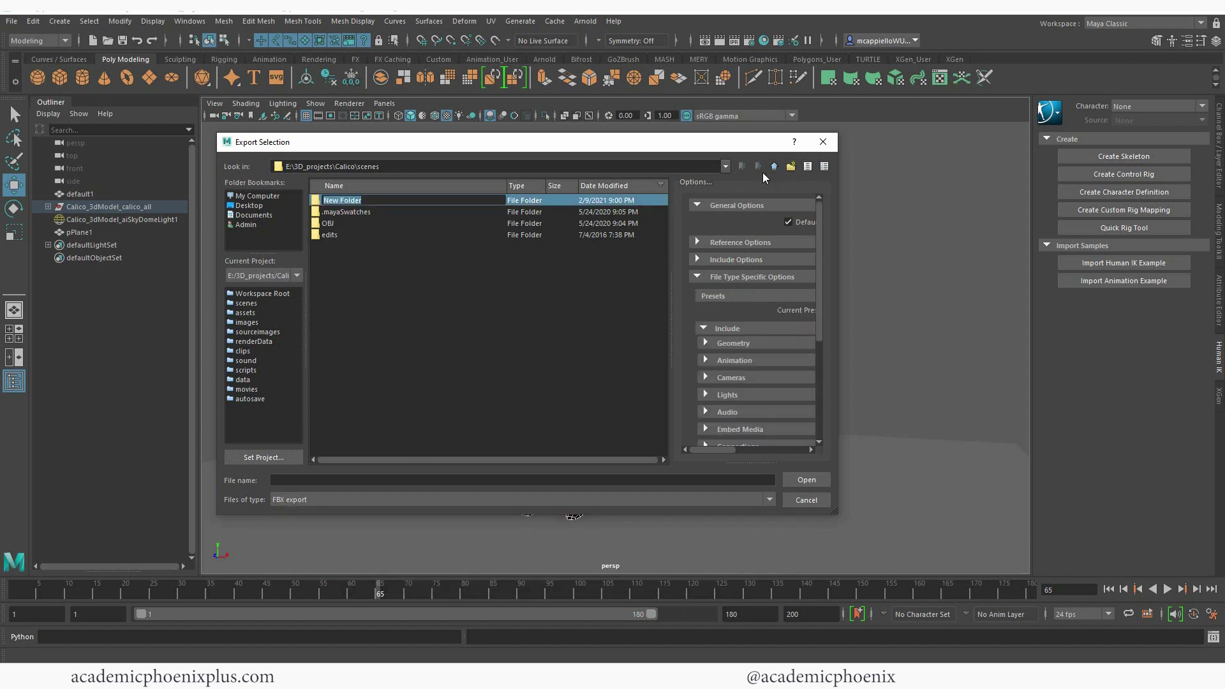
{"action": "type", "text": "FBX"}
{"action": "key", "text": "Return"}
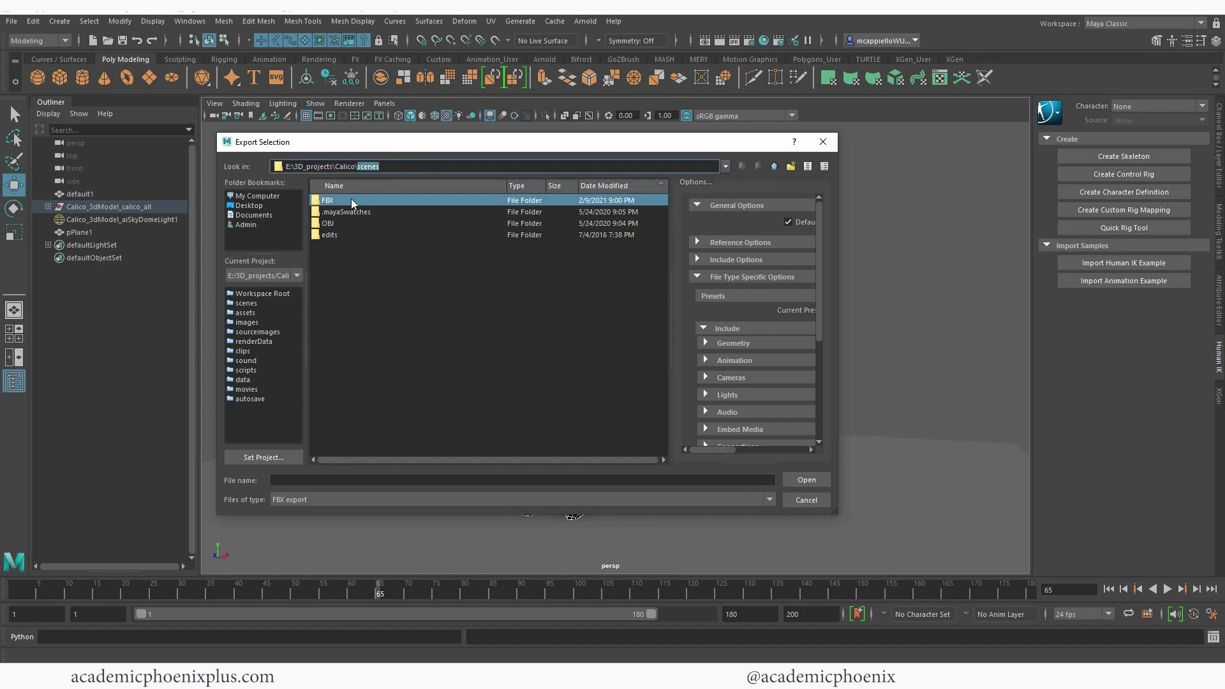
{"action": "double_click", "coordinate": [355, 201]}
{"action": "left_click", "coordinate": [346, 480]}
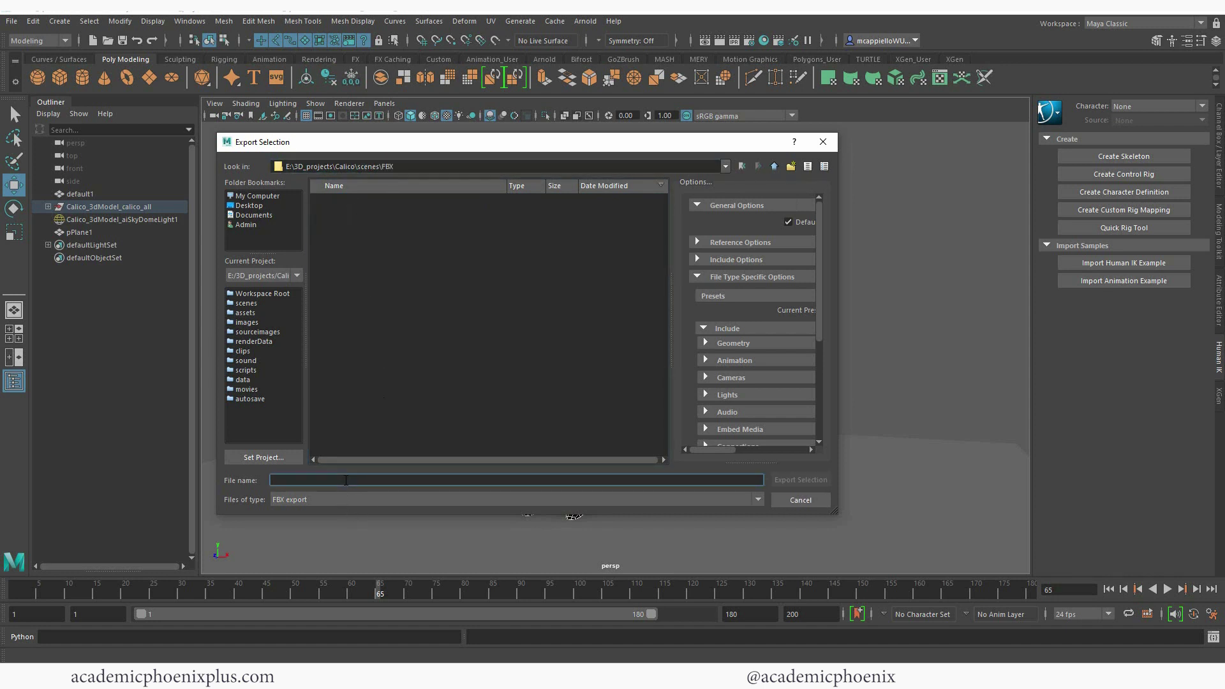
{"action": "type", "text": "calico_FBX"}
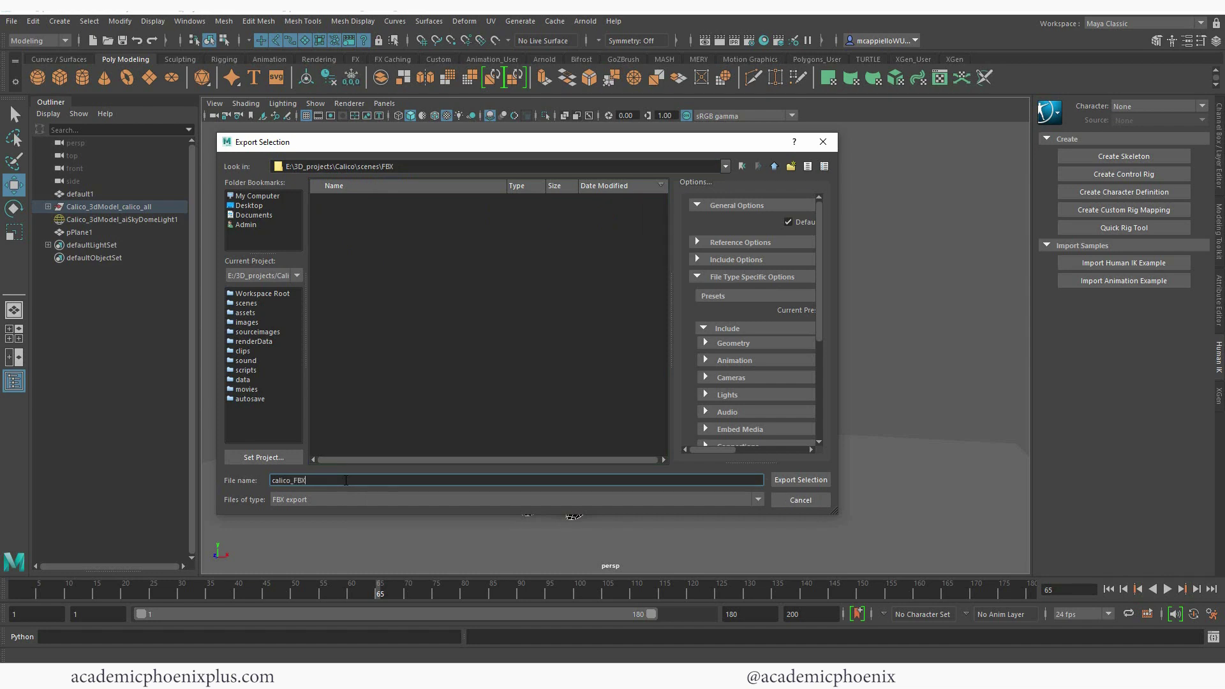
{"action": "key", "text": "Return"}
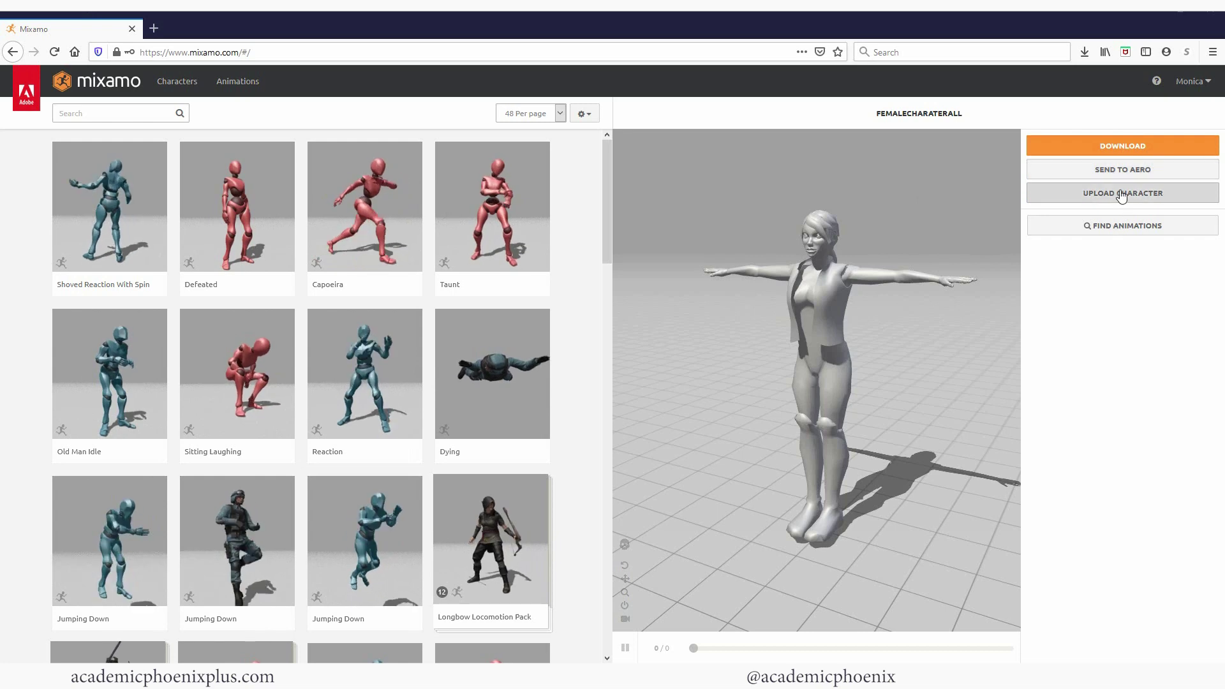
Step: Upload the exported calico_FBX file to Mixamo through Upload Character
{"action": "left_click", "coordinate": [1059, 194]}
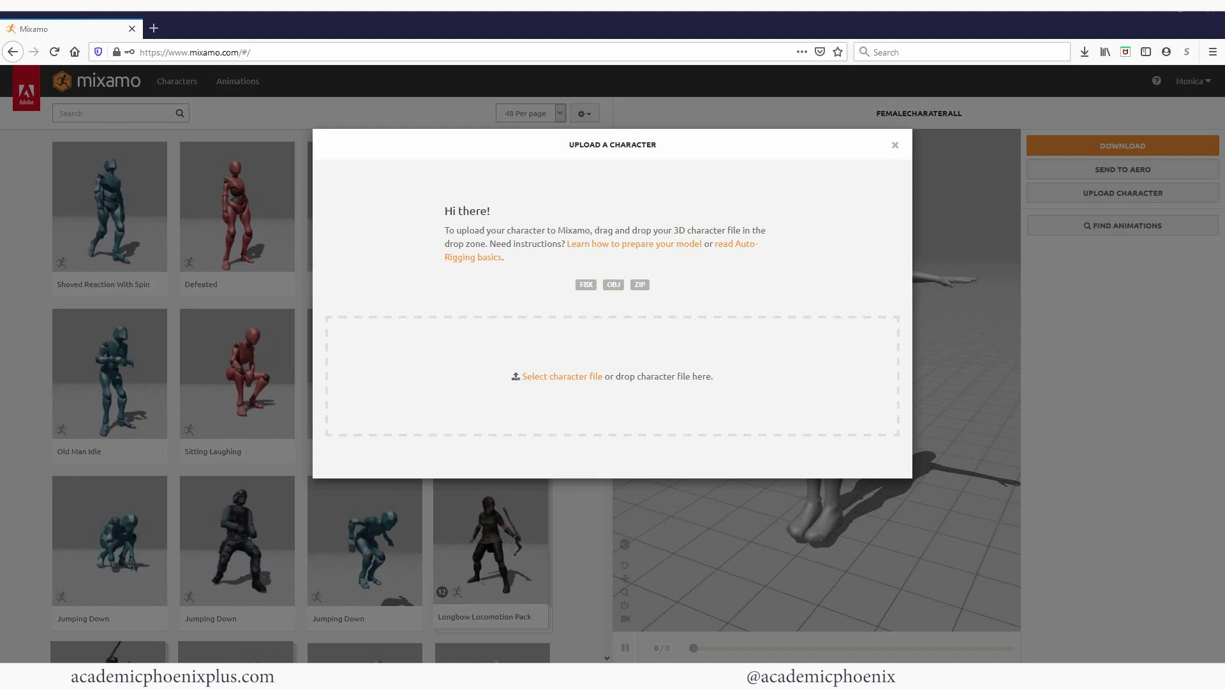
{"action": "left_click_drag", "start_coordinate": [447, 682], "coordinate": [475, 370]}
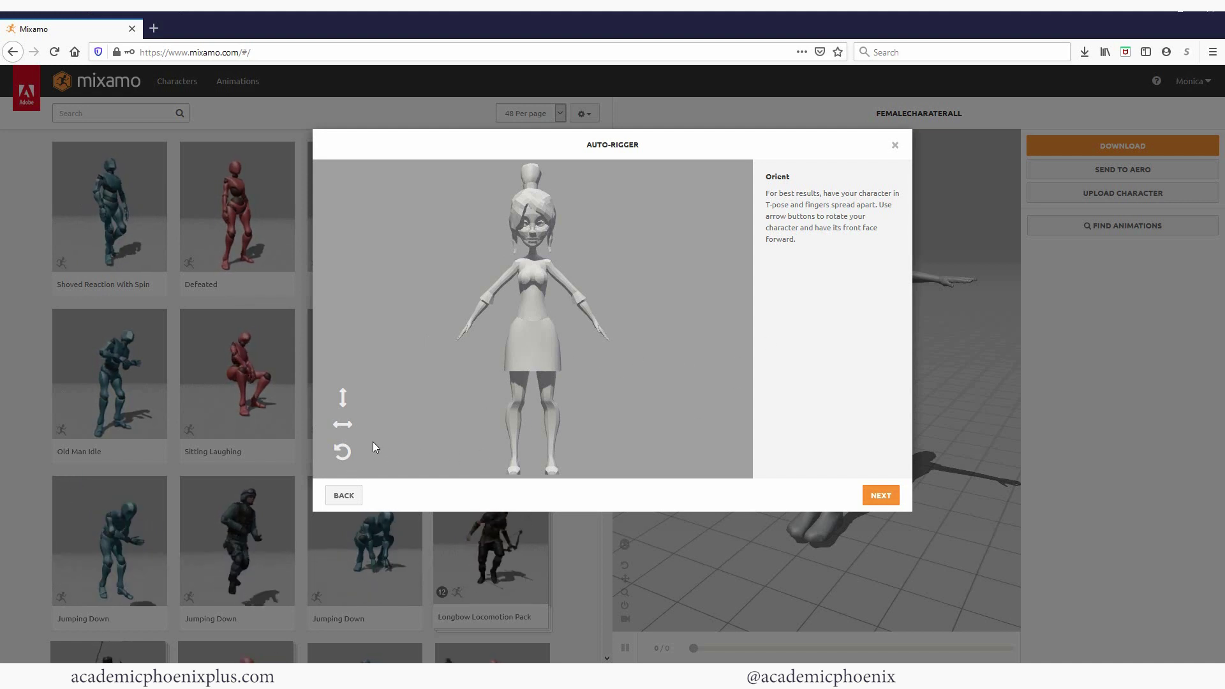
Step: Rotate the character to confirm she faces forward, then continue to marker placement
{"action": "left_click", "coordinate": [347, 427]}
{"action": "left_click", "coordinate": [348, 428]}
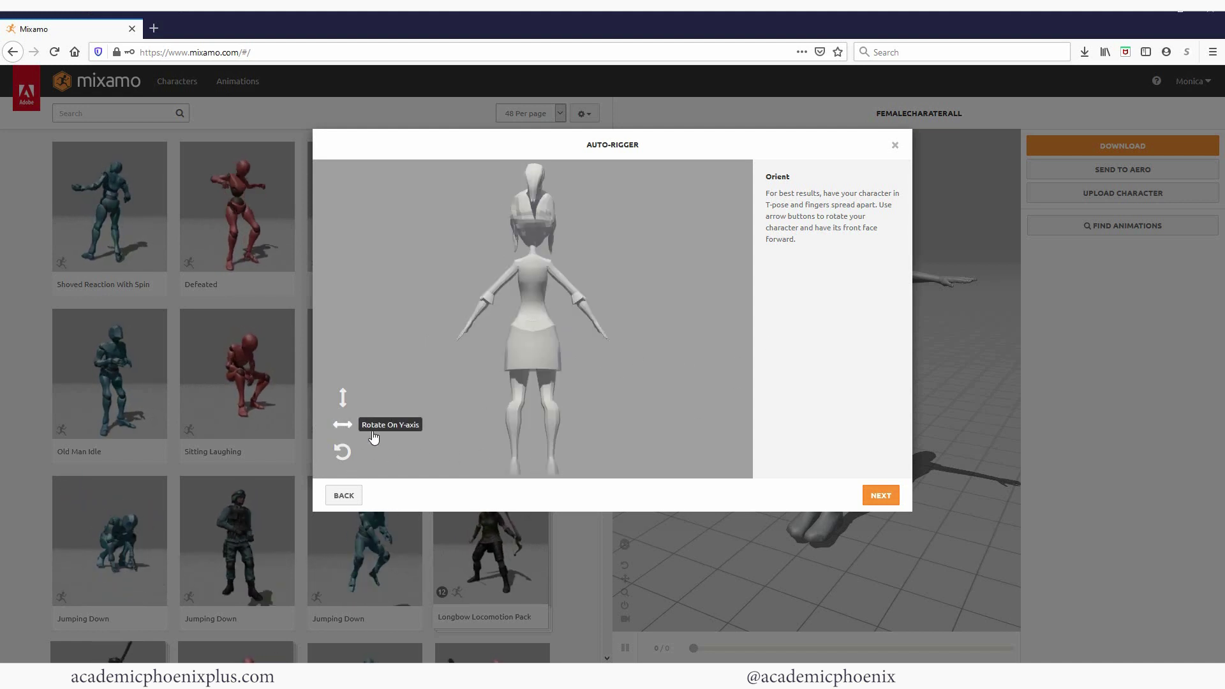
{"action": "left_click", "coordinate": [348, 427]}
{"action": "left_click", "coordinate": [348, 428]}
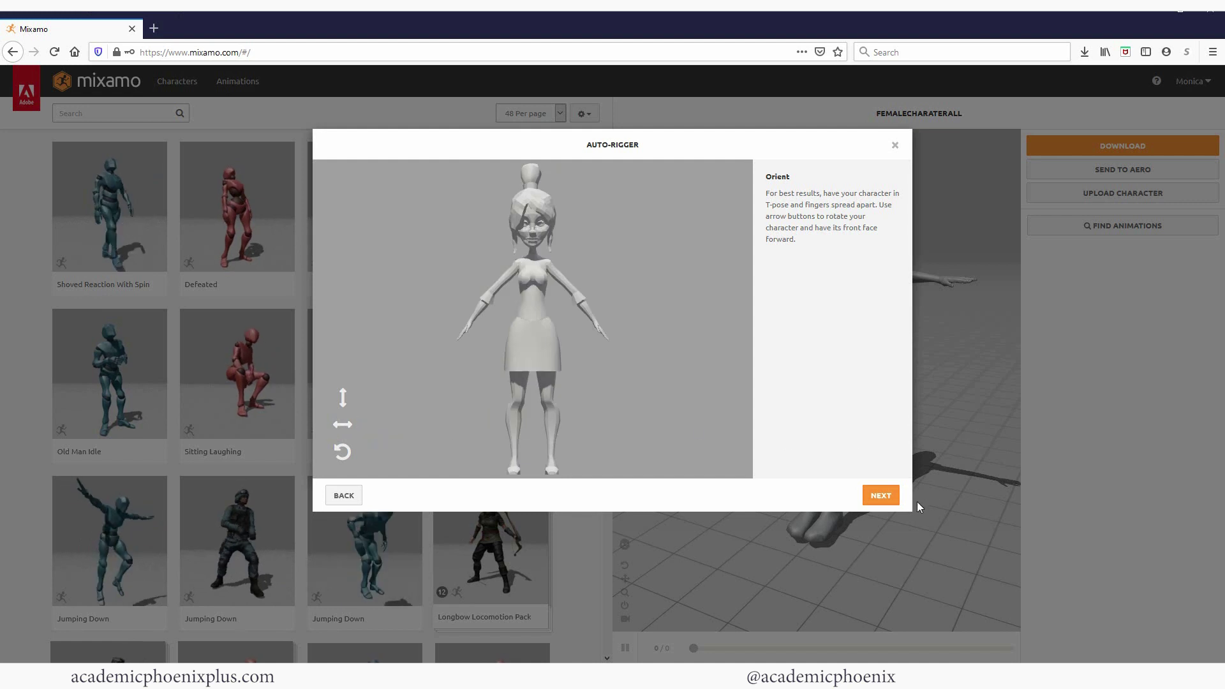
{"action": "left_click", "coordinate": [880, 495]}
Step: Place the chin, wrist, elbow, knee and groin markers and auto-rig Calico
{"action": "left_click_drag", "start_coordinate": [386, 324], "coordinate": [535, 250]}
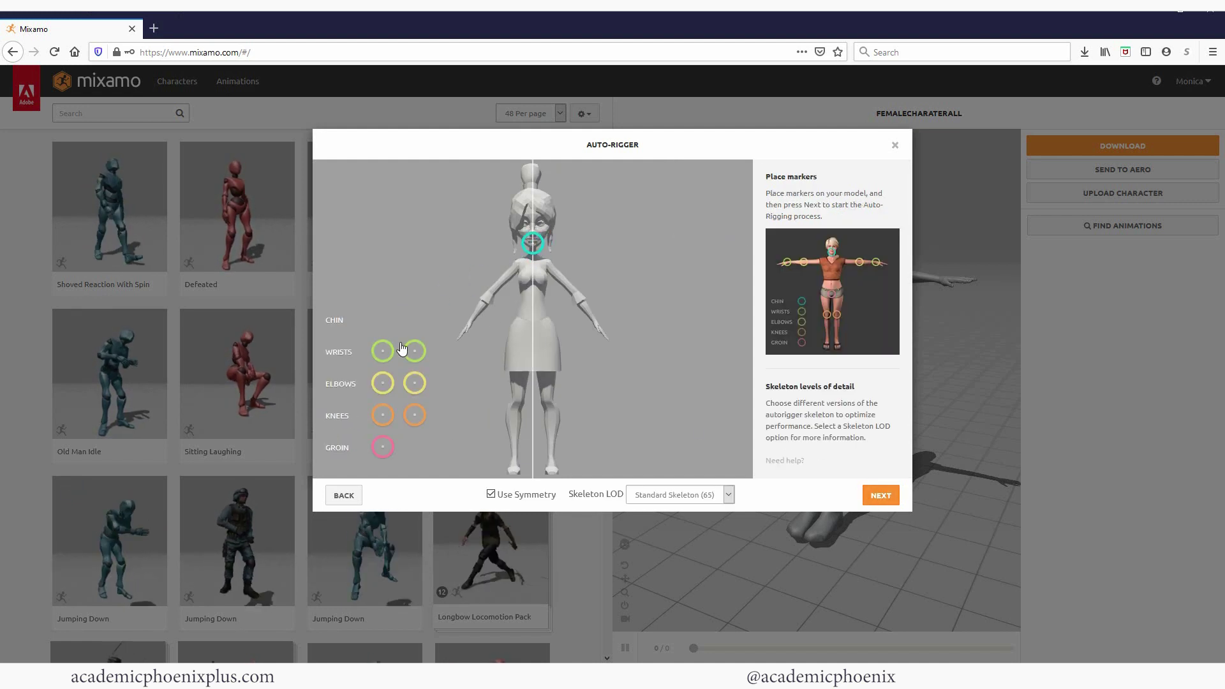
{"action": "left_click_drag", "start_coordinate": [402, 348], "coordinate": [472, 319]}
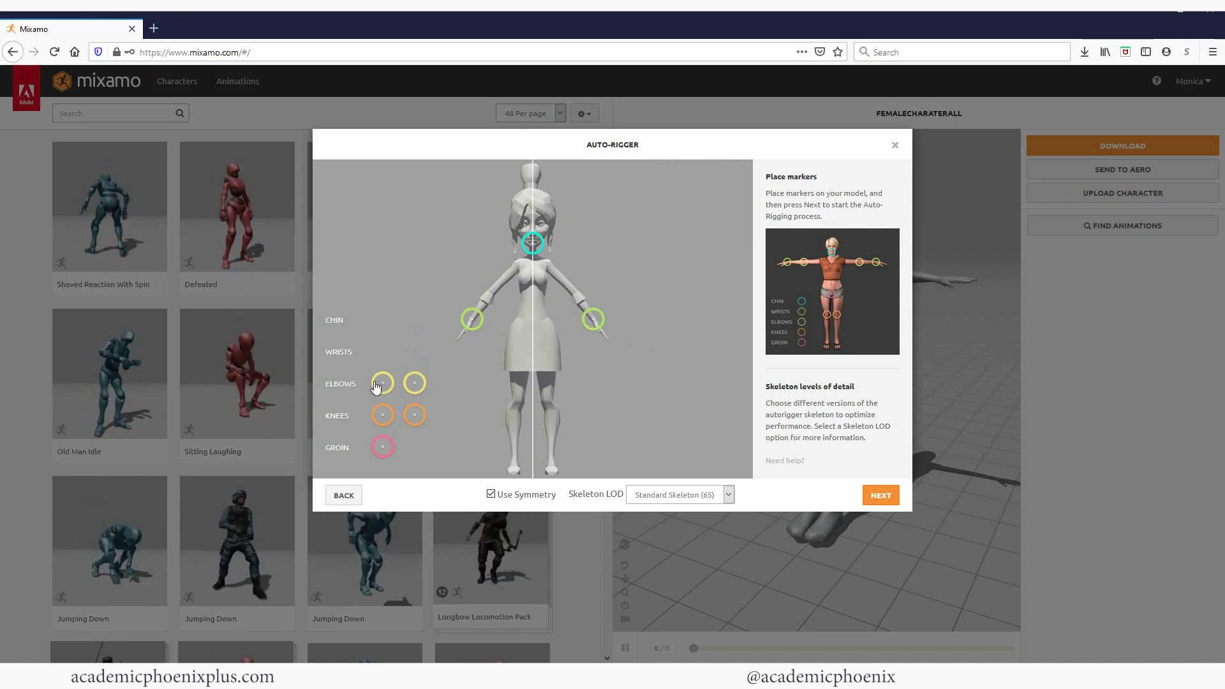
{"action": "mouse_move", "coordinate": [375, 388]}
{"action": "left_mouse_down"}
{"action": "mouse_move", "coordinate": [470, 380]}
{"action": "mouse_move", "coordinate": [469, 318]}
{"action": "mouse_move", "coordinate": [495, 295]}
{"action": "left_mouse_up"}
{"action": "left_click_drag", "start_coordinate": [382, 415], "coordinate": [517, 402]}
{"action": "mouse_move", "coordinate": [383, 446]}
{"action": "left_mouse_down"}
{"action": "mouse_move", "coordinate": [547, 343]}
{"action": "mouse_move", "coordinate": [541, 320]}
{"action": "left_mouse_up"}
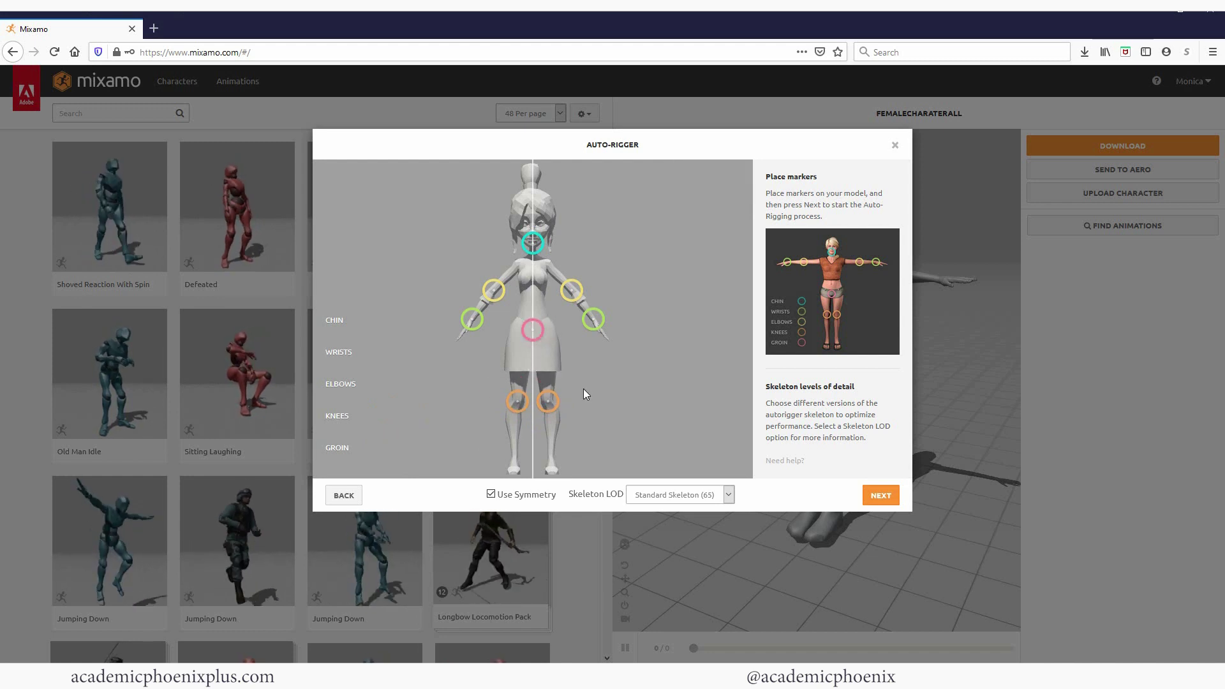
{"action": "left_click", "coordinate": [879, 497]}
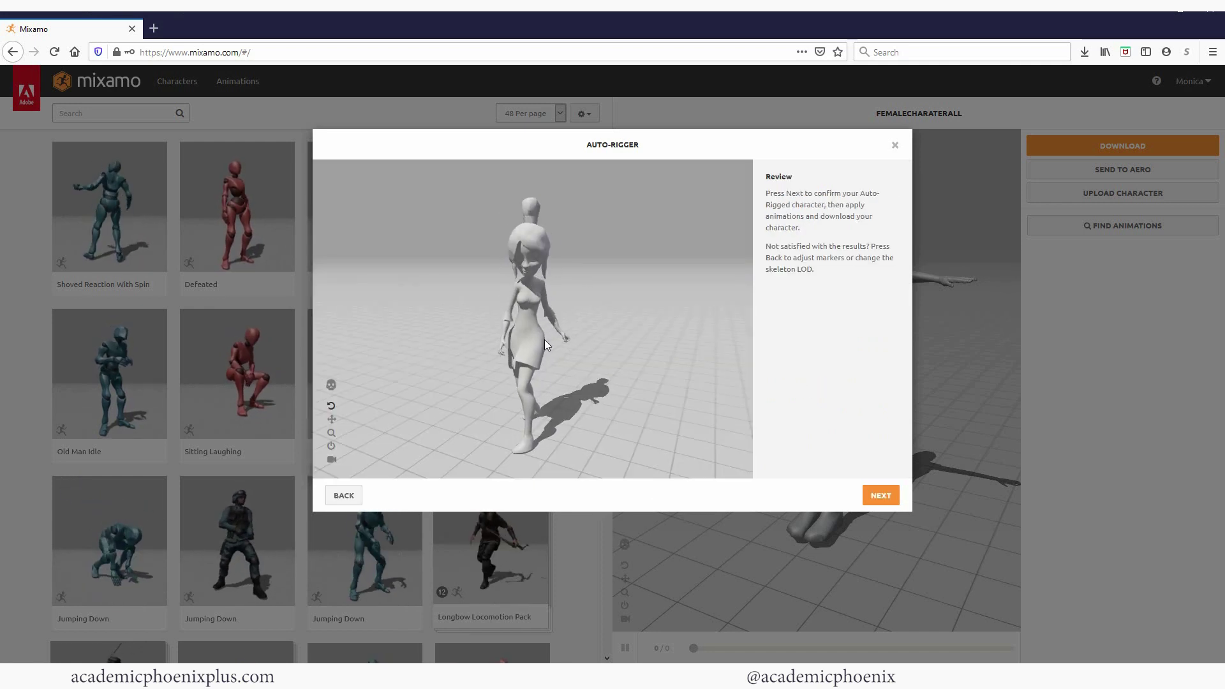
{"action": "left_click", "coordinate": [866, 499]}
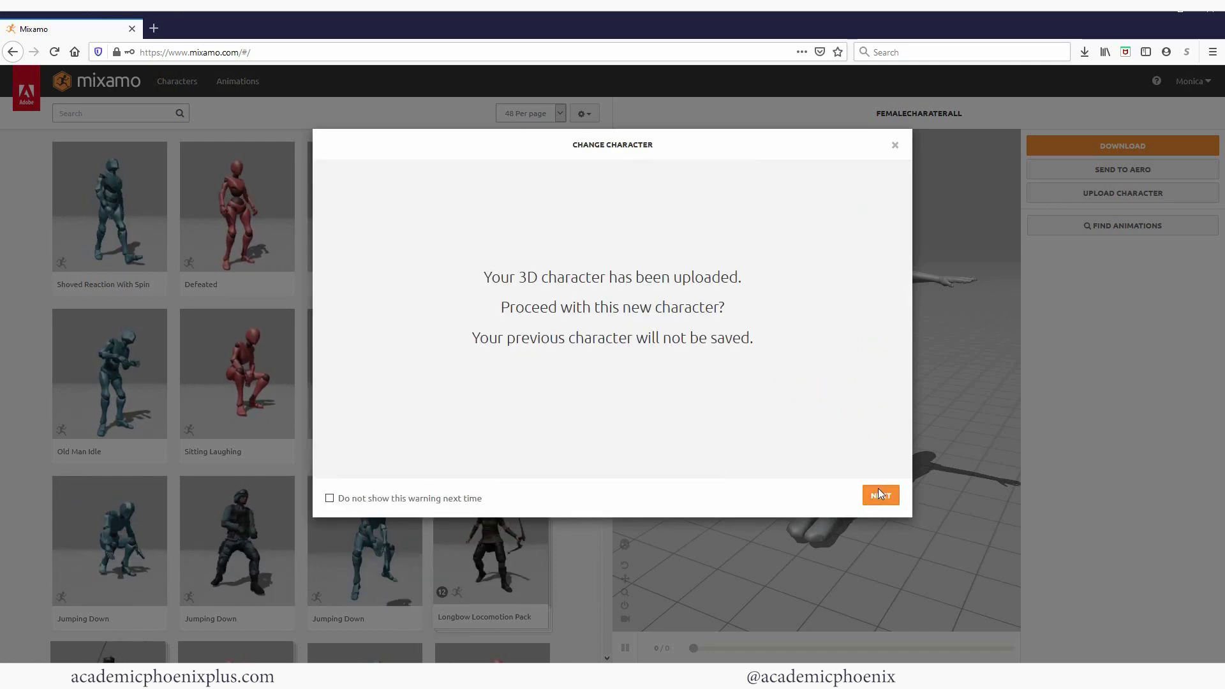
Step: Replace the previous character with CALICO_FBX and preview the Taunt and Reaction animations
{"action": "left_click", "coordinate": [880, 504]}
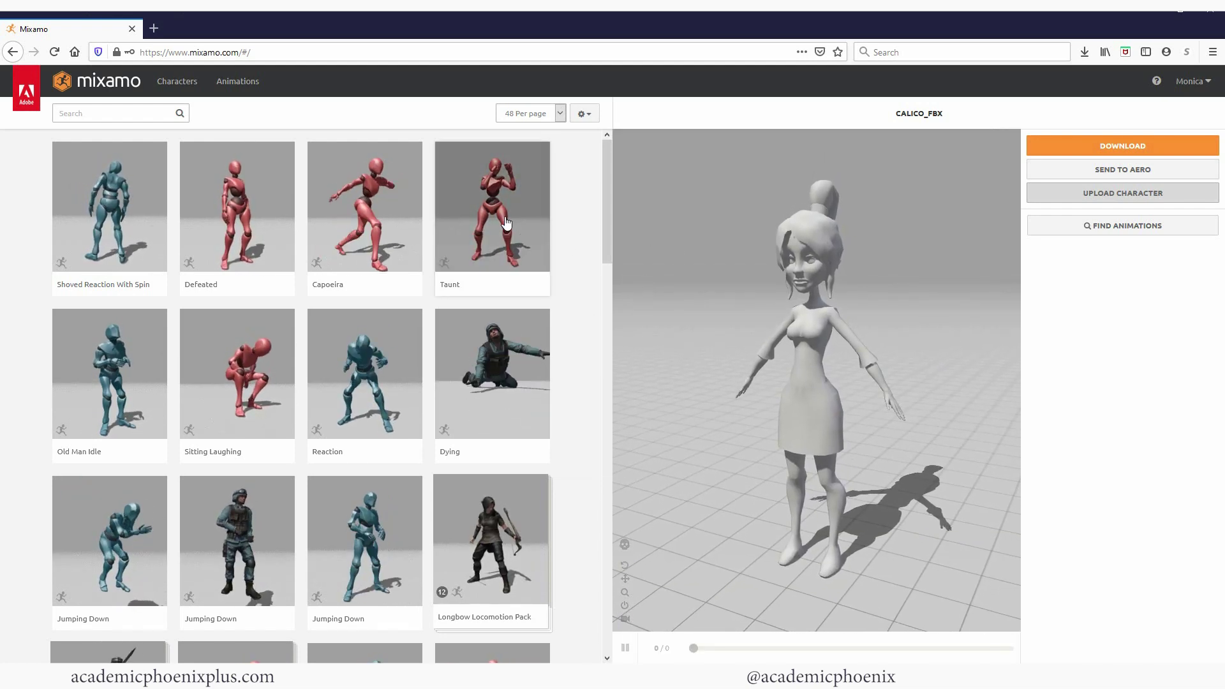
{"action": "left_click", "coordinate": [539, 252]}
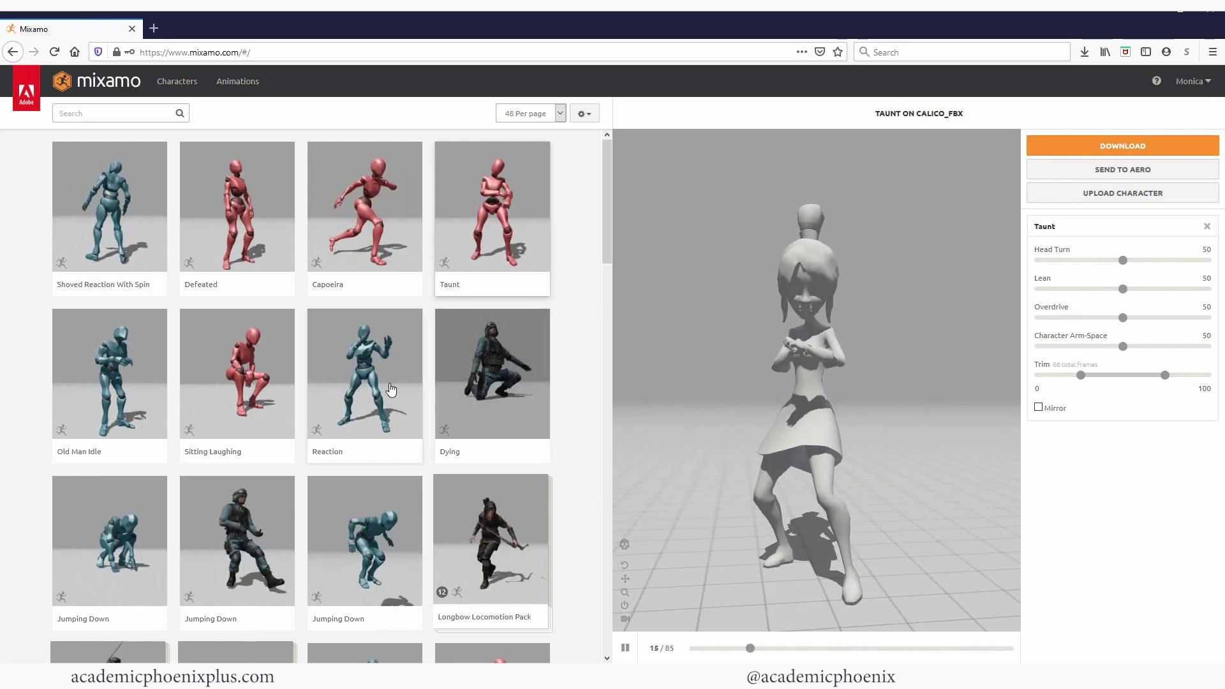
{"action": "left_click", "coordinate": [320, 389]}
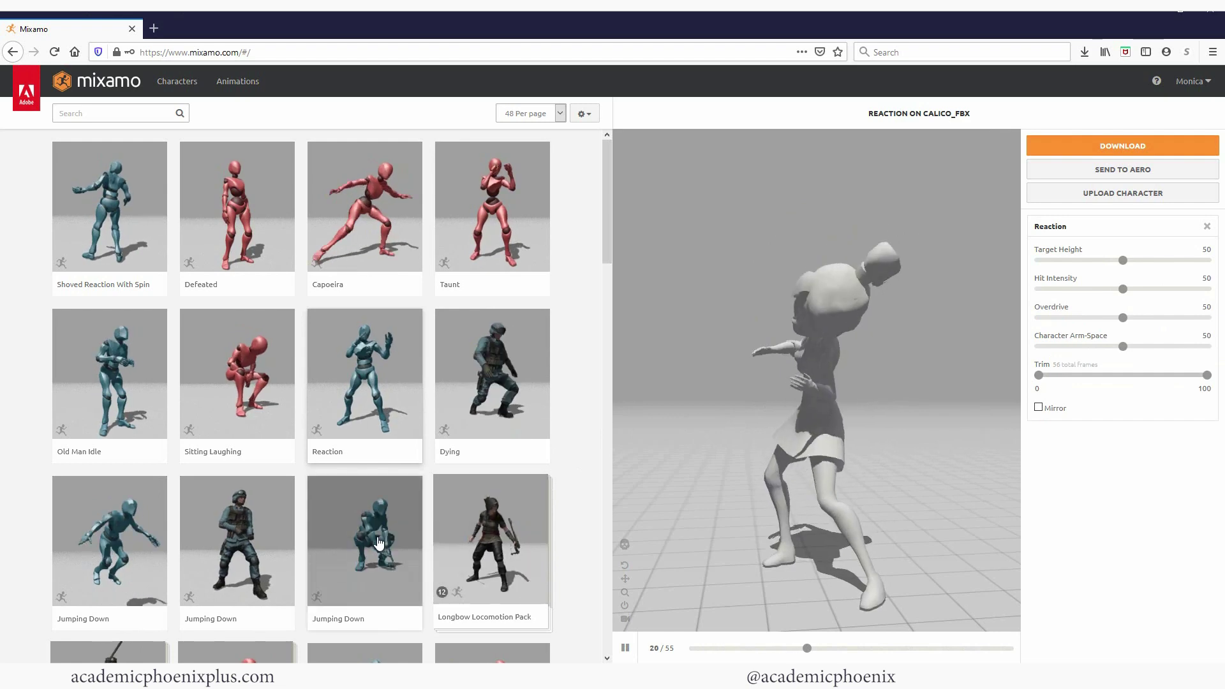
{"action": "left_click", "coordinate": [100, 113]}
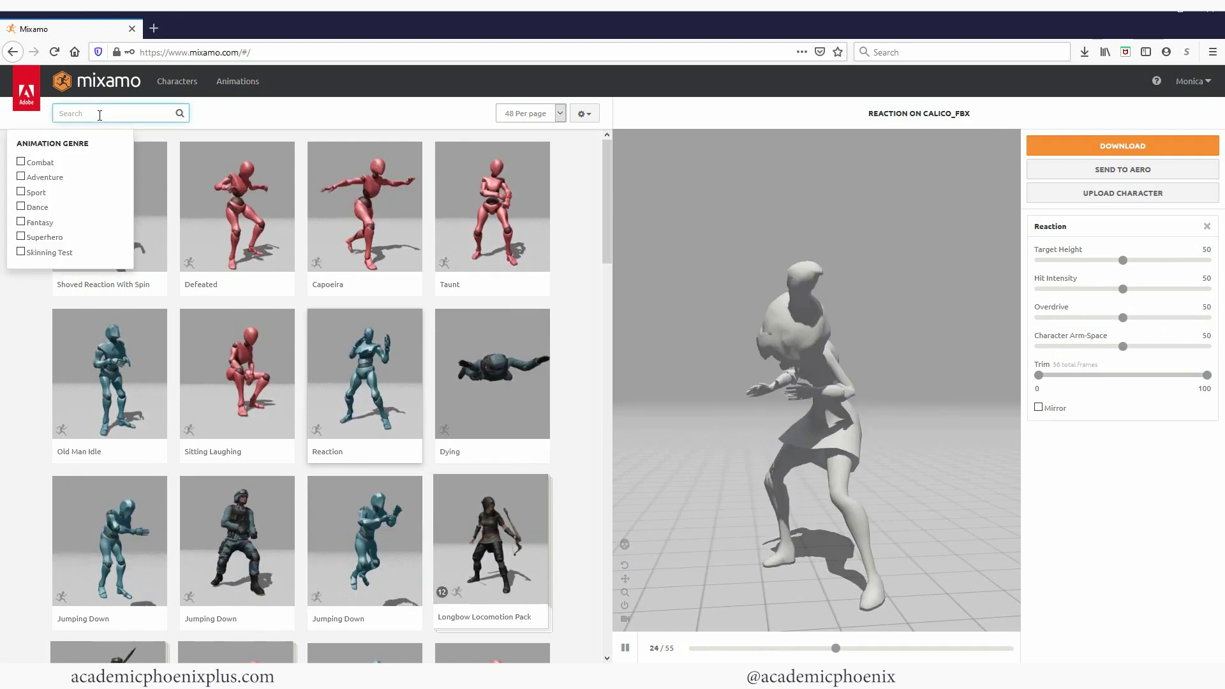
Step: Apply the T-Pose to Calico and save it as FBX Binary, with skin, at 30 fps
{"action": "type", "text": "tpose"}
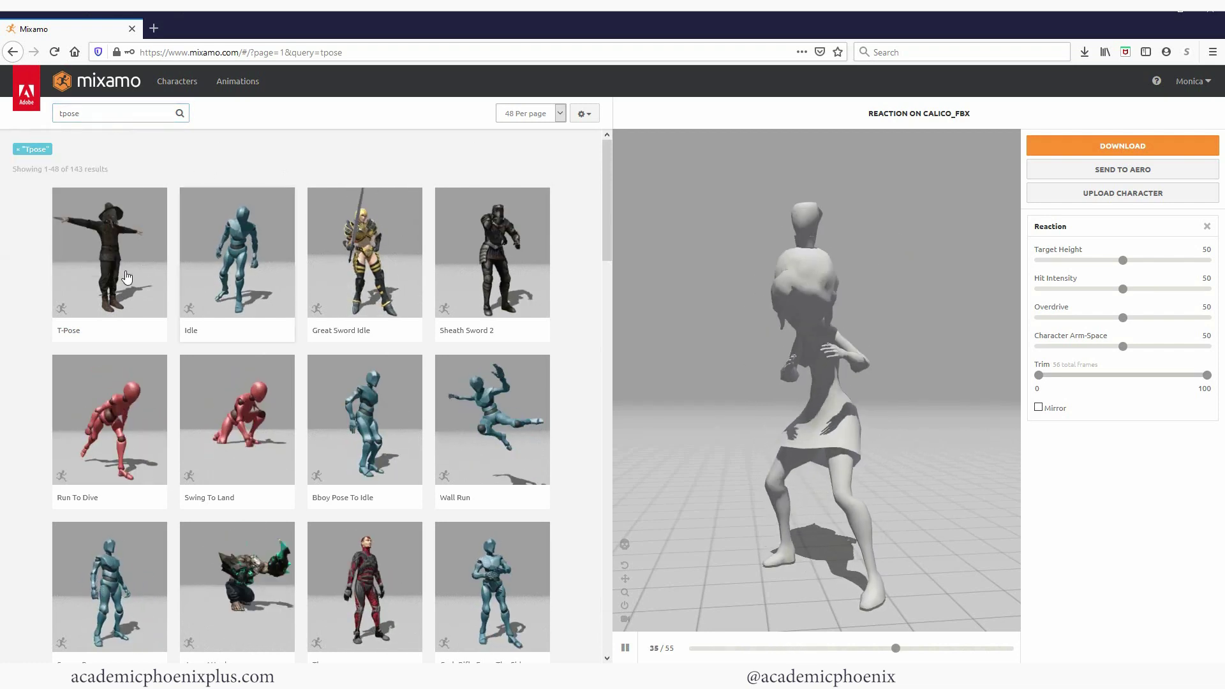
{"action": "left_click", "coordinate": [116, 269]}
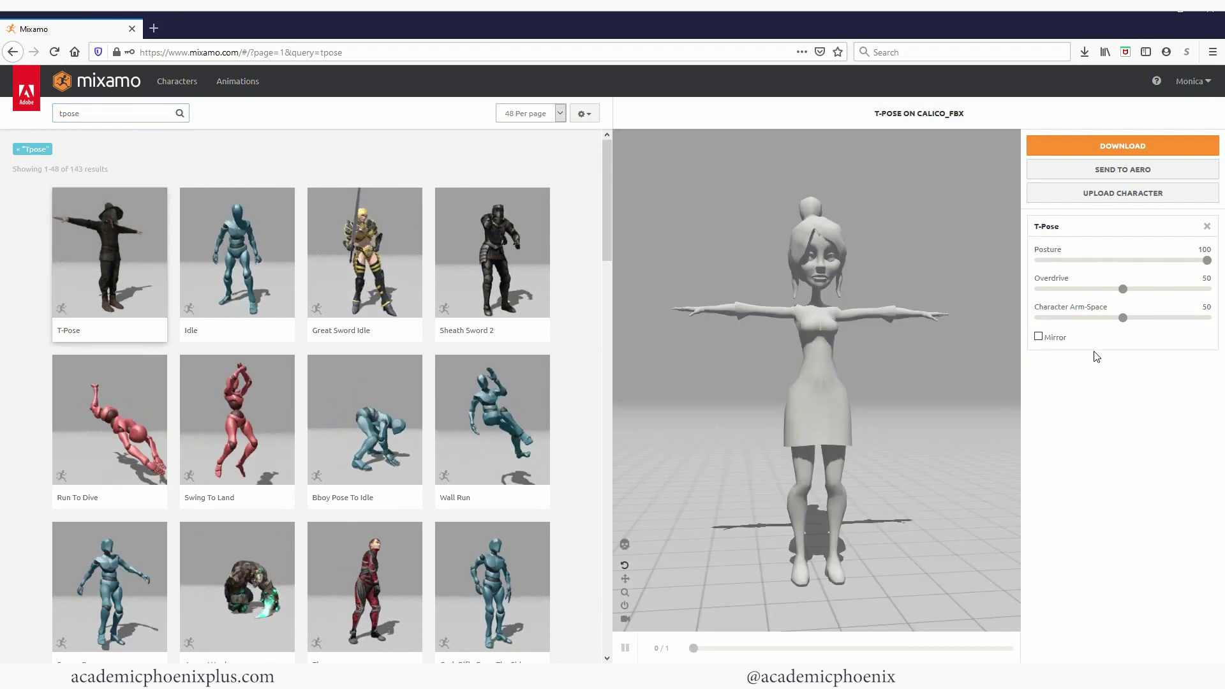
{"action": "left_click", "coordinate": [1107, 148]}
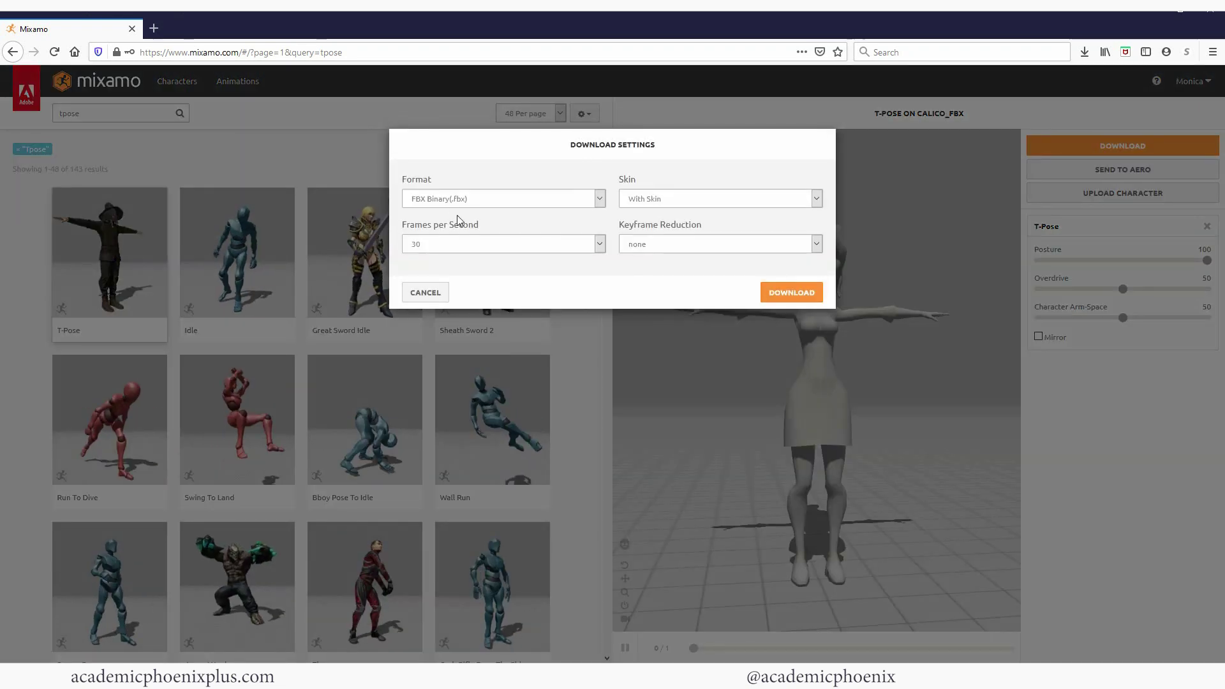
{"action": "left_click", "coordinate": [783, 294]}
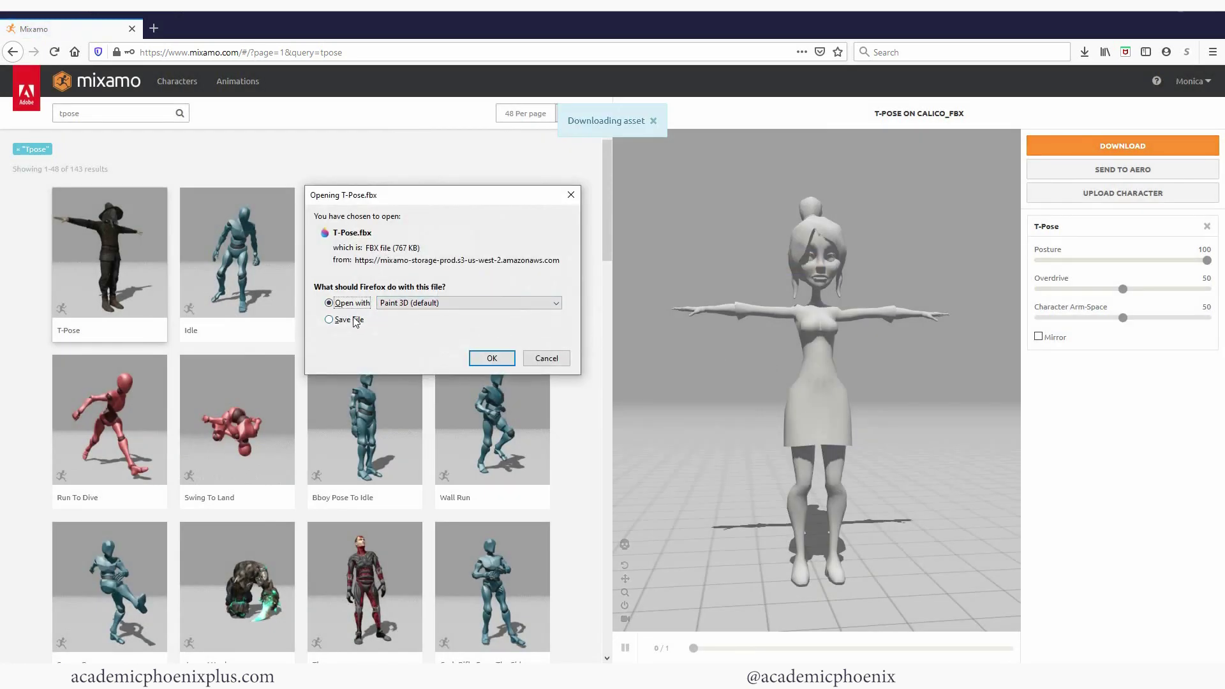
{"action": "left_click", "coordinate": [330, 320]}
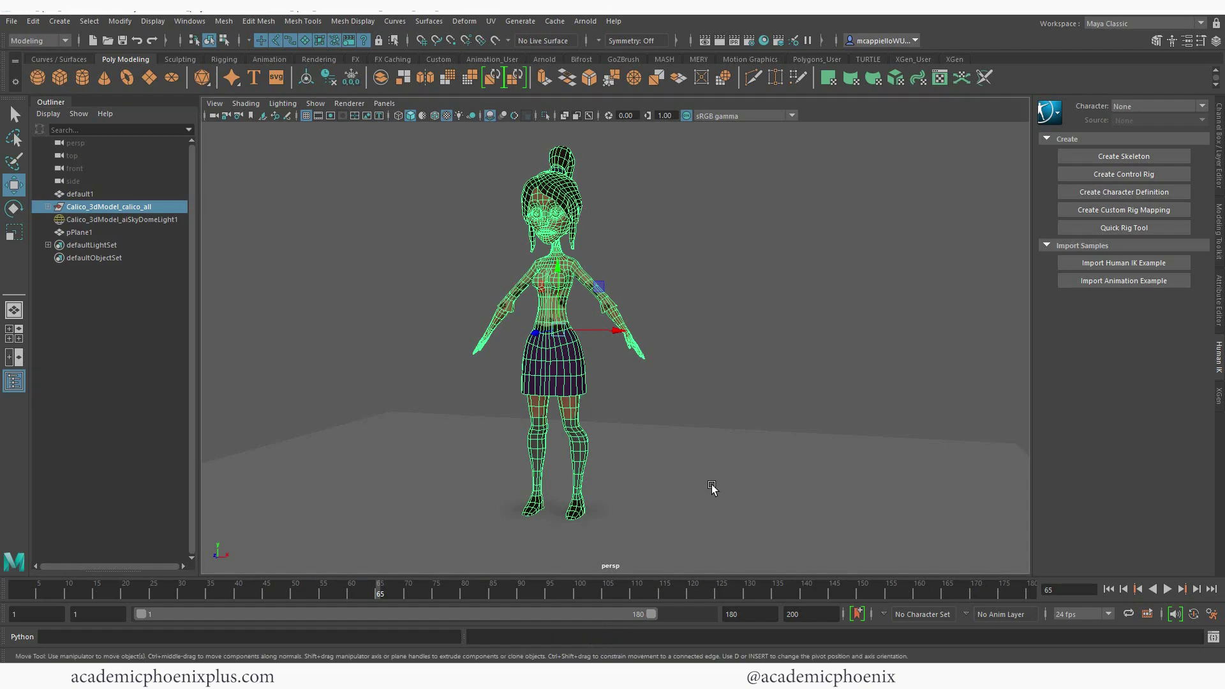
{"action": "left_click", "coordinate": [710, 484]}
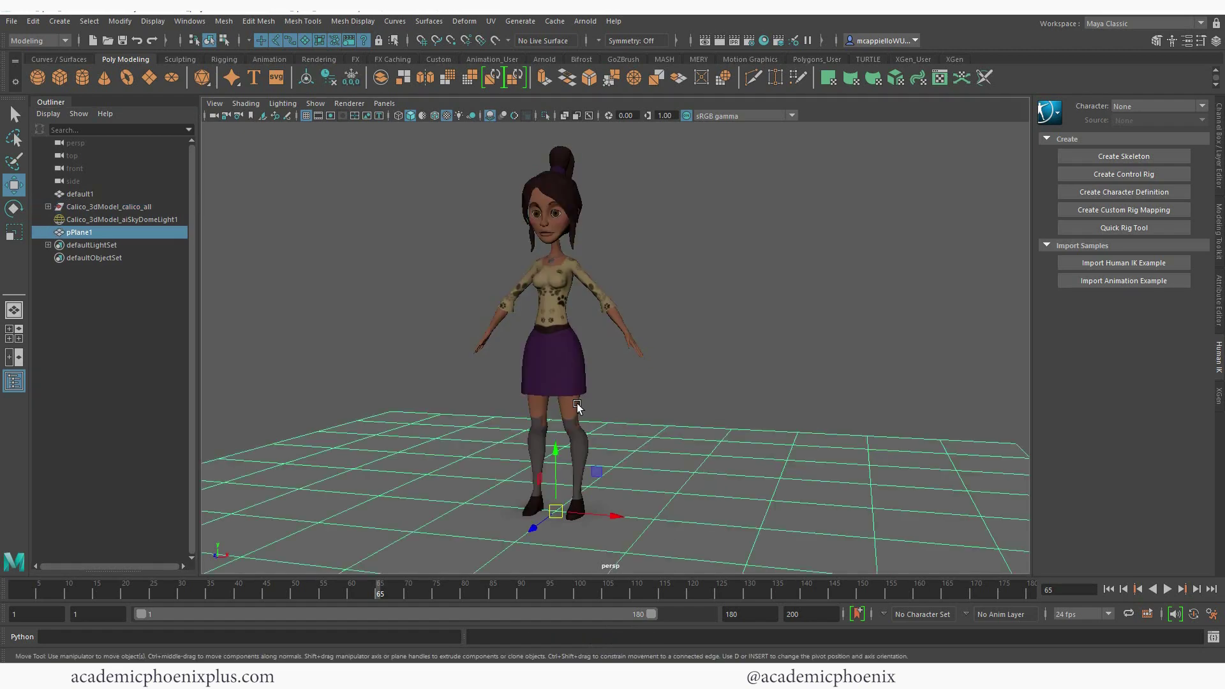
Step: Move the original Calico back along Z and import T-Pose.fbx into the viewport
{"action": "left_click", "coordinate": [143, 211]}
{"action": "left_click_drag", "start_coordinate": [644, 351], "coordinate": [592, 315], "text": "alt"}
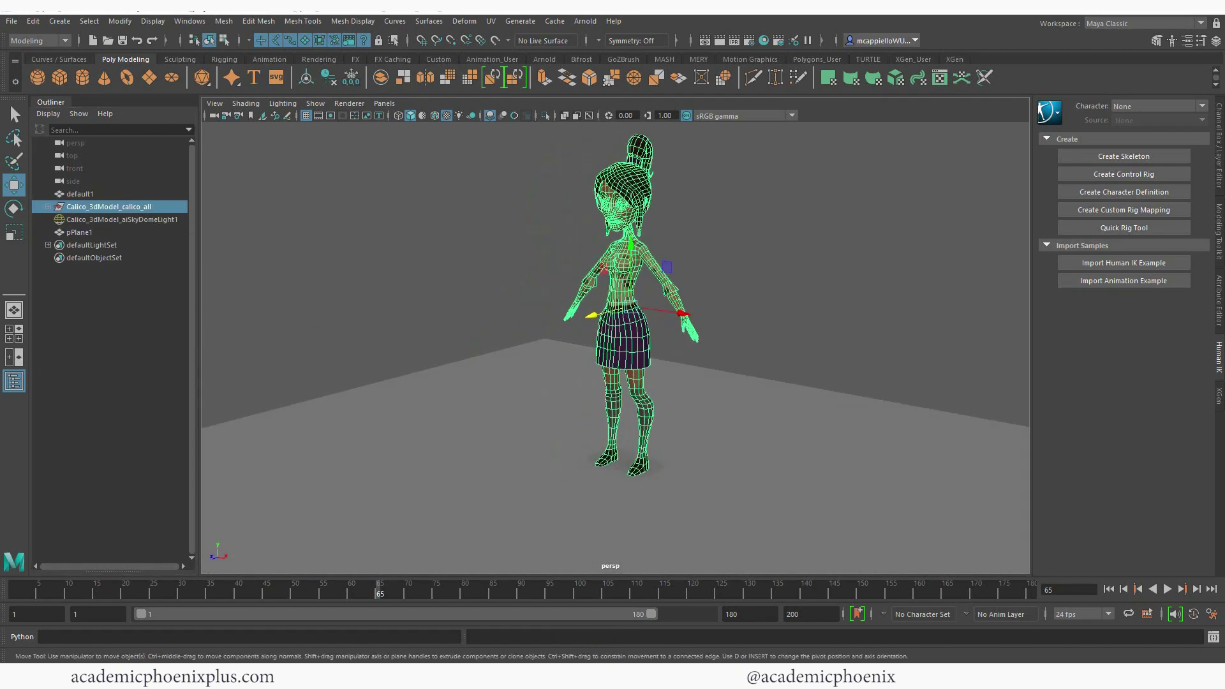
{"action": "key", "text": "alt+Tab"}
{"action": "left_click_drag", "start_coordinate": [911, 274], "coordinate": [517, 411]}
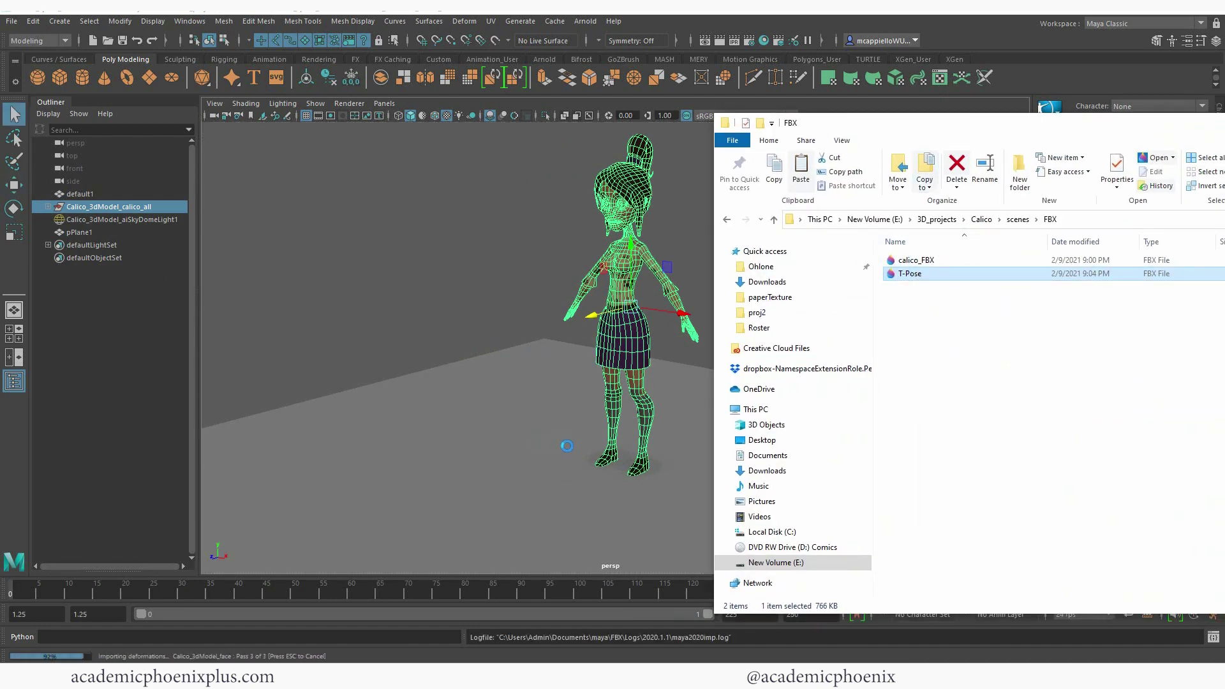
{"action": "left_click_drag", "start_coordinate": [1125, 129], "coordinate": [1018, 185]}
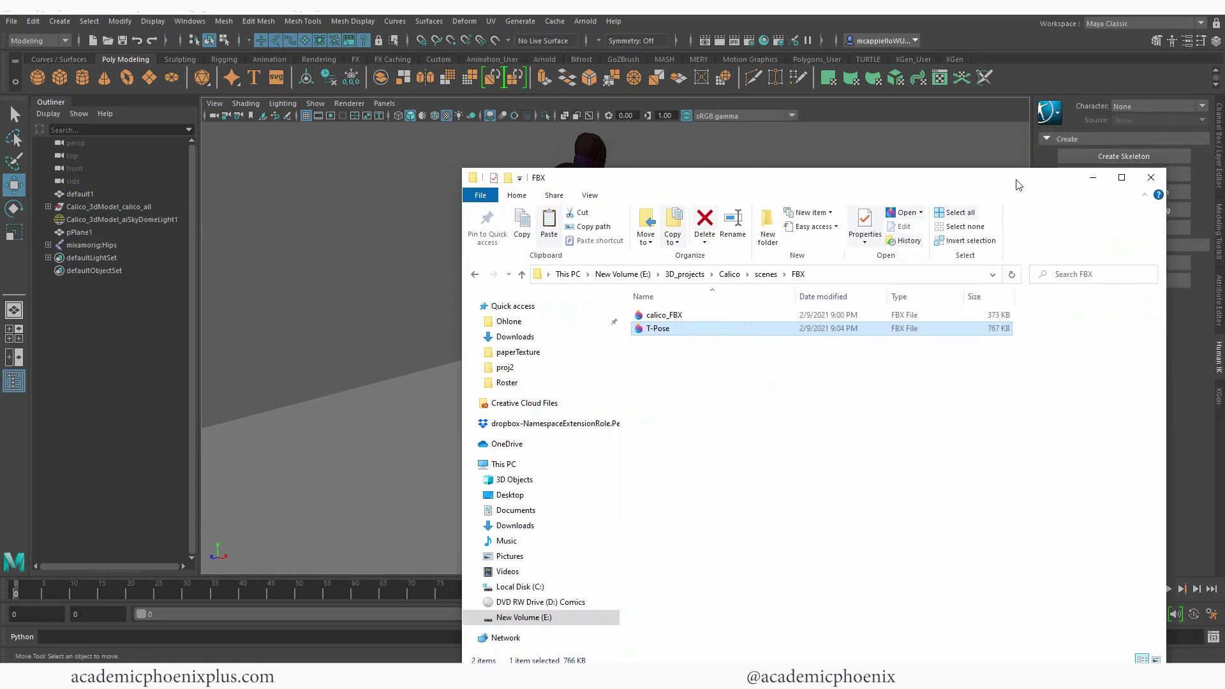
{"action": "left_click", "coordinate": [1093, 179]}
{"action": "left_click", "coordinate": [146, 208]}
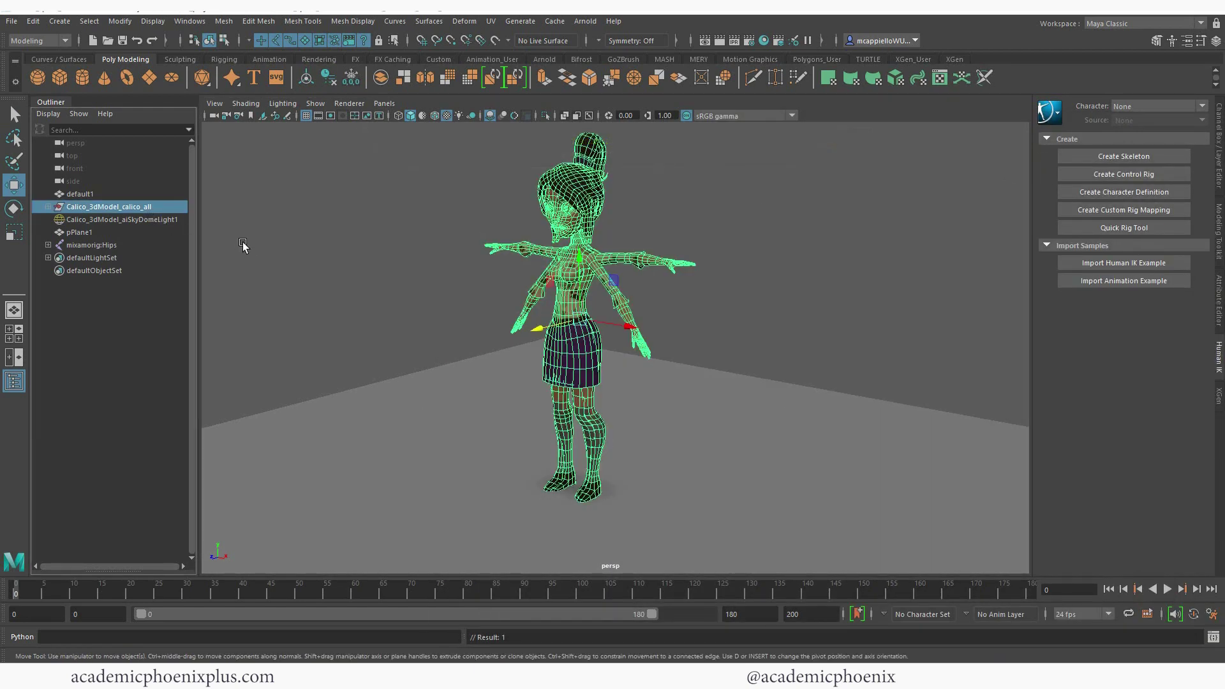
{"action": "left_click_drag", "start_coordinate": [297, 279], "coordinate": [743, 271], "text": "alt"}
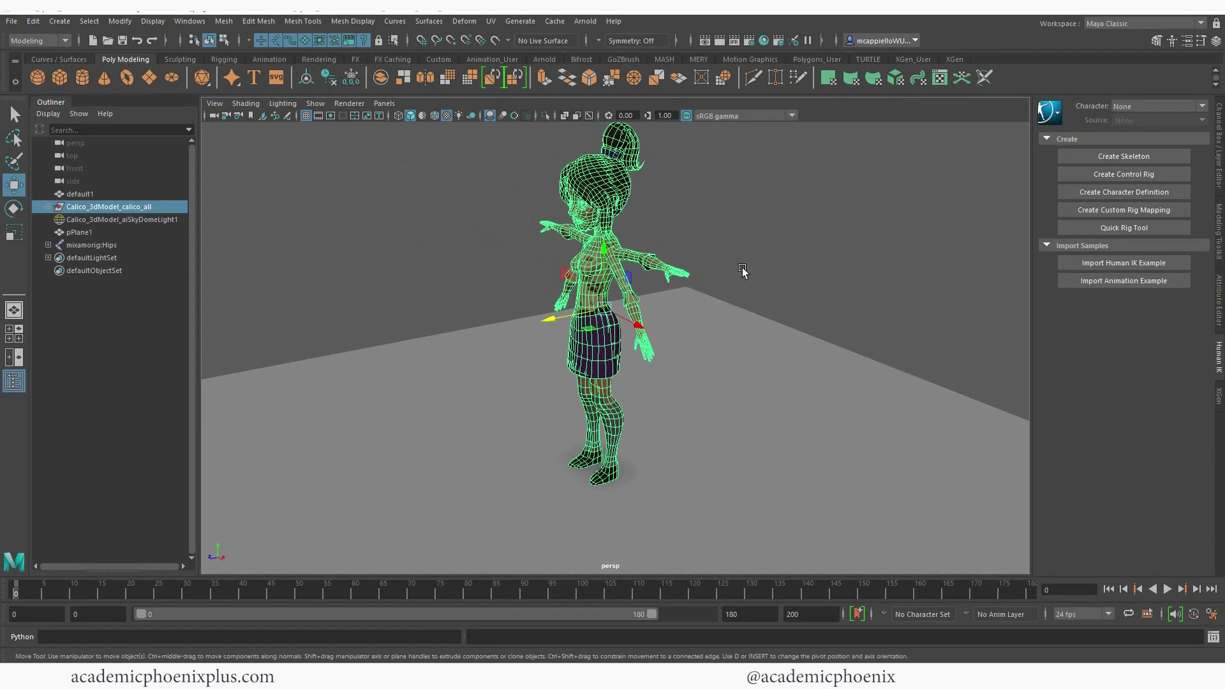
Step: Unparent the seven new Calico_3dModel meshes out of the calico_all group
{"action": "left_click", "coordinate": [47, 207]}
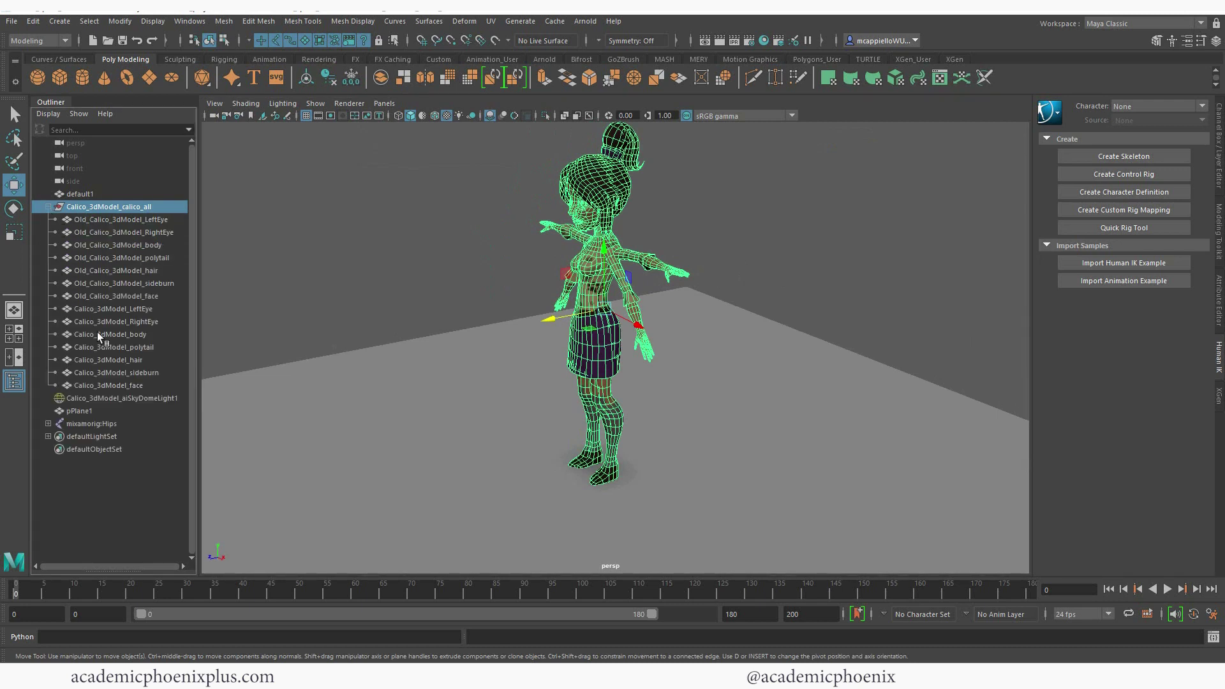
{"action": "left_click", "coordinate": [148, 308]}
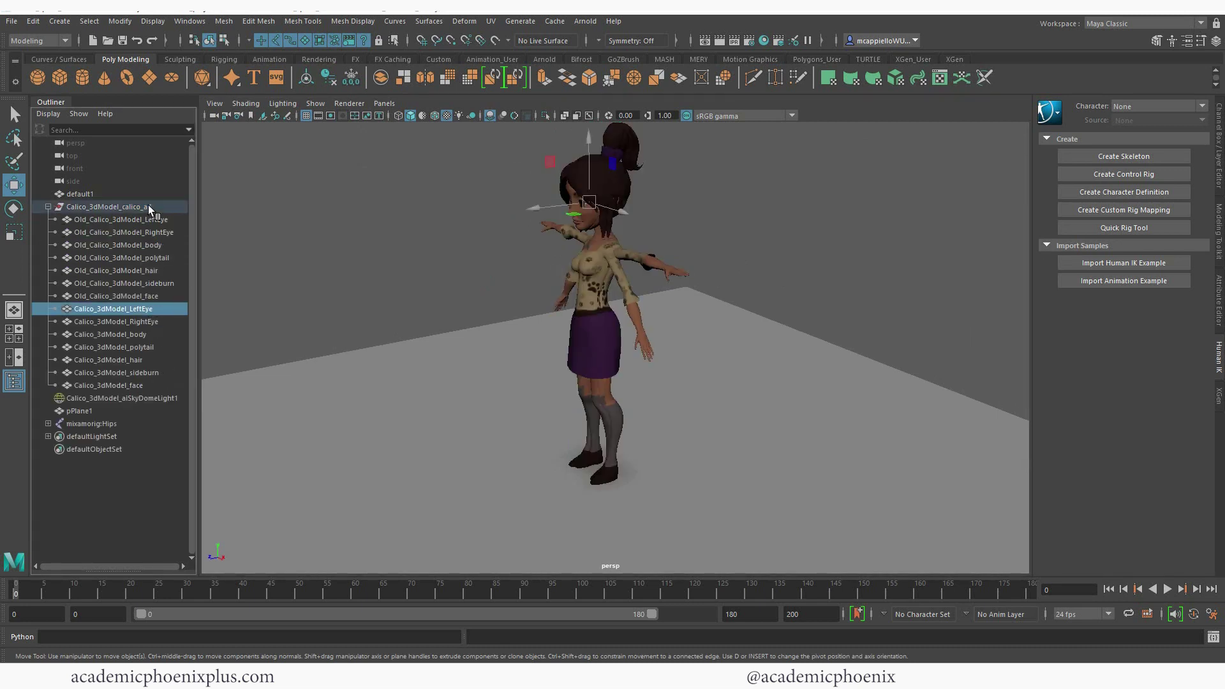
{"action": "left_click", "coordinate": [148, 207]}
{"action": "left_click", "coordinate": [131, 334]}
{"action": "left_click", "coordinate": [143, 311]}
{"action": "left_click", "coordinate": [140, 385], "text": "shift"}
{"action": "key", "text": "shift+p"}
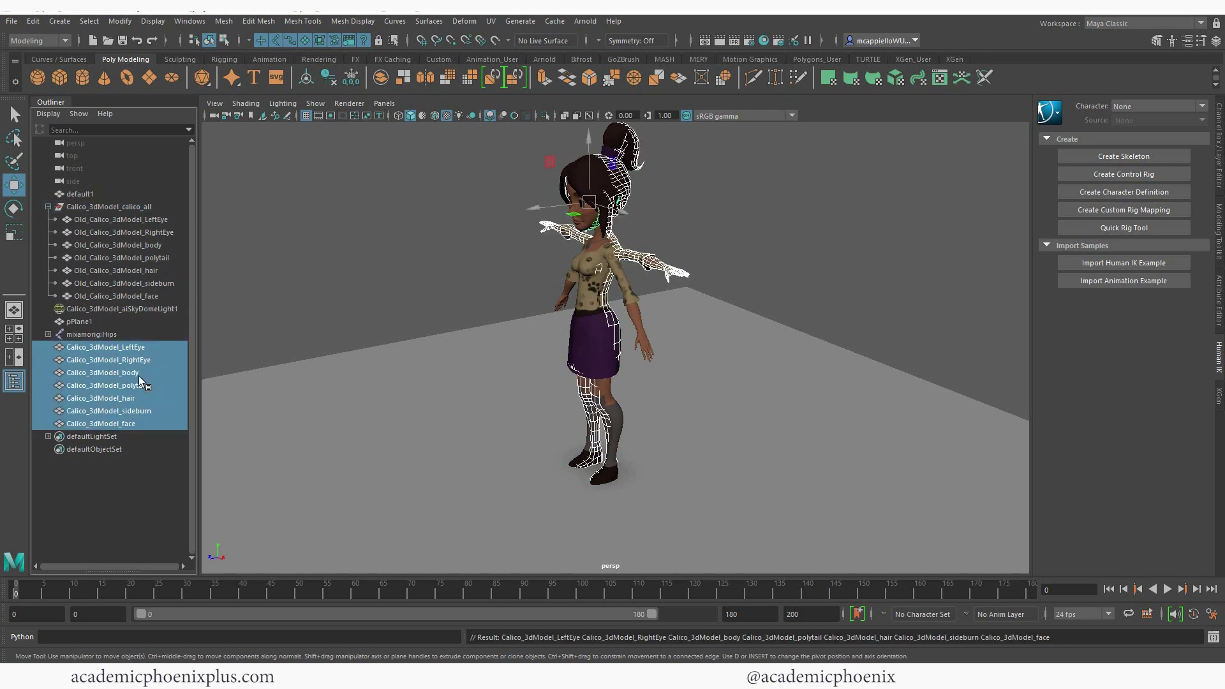
Step: Give the new model's left eye its existing eye material
{"action": "left_click", "coordinate": [112, 211]}
{"action": "left_click_drag", "start_coordinate": [550, 312], "coordinate": [690, 259], "text": "alt"}
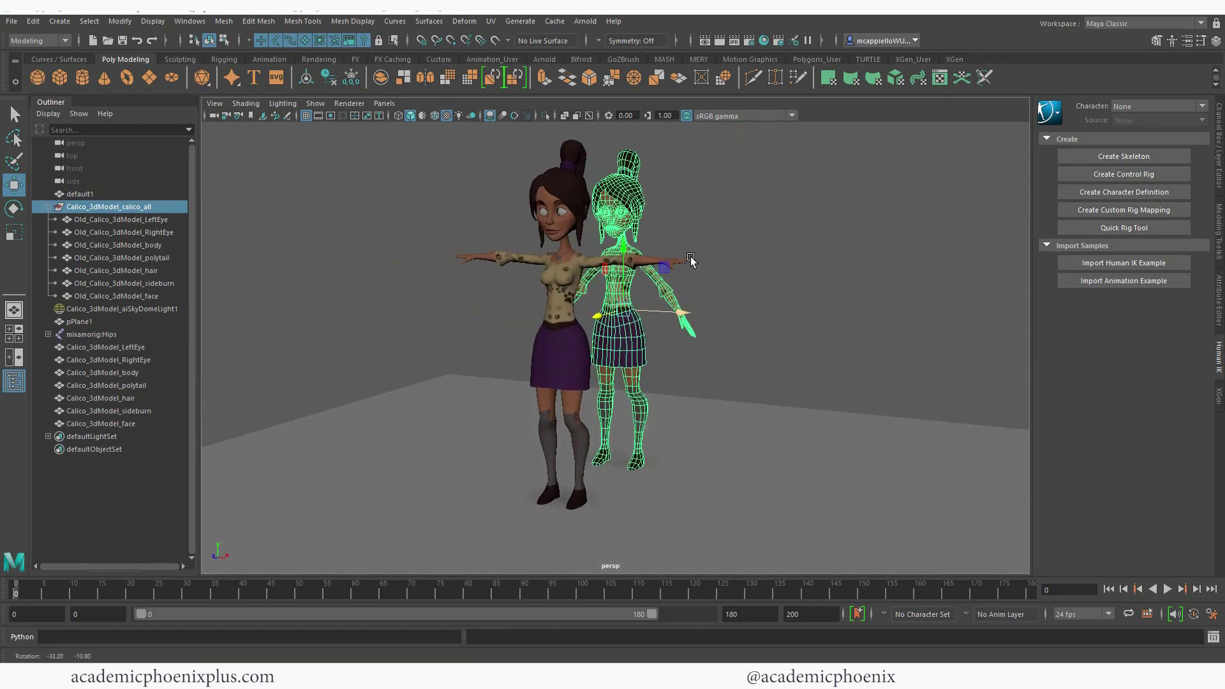
{"action": "left_click", "coordinate": [687, 250]}
{"action": "left_click", "coordinate": [565, 219]}
{"action": "right_click_drag", "start_coordinate": [488, 243], "coordinate": [696, 317], "text": "alt"}
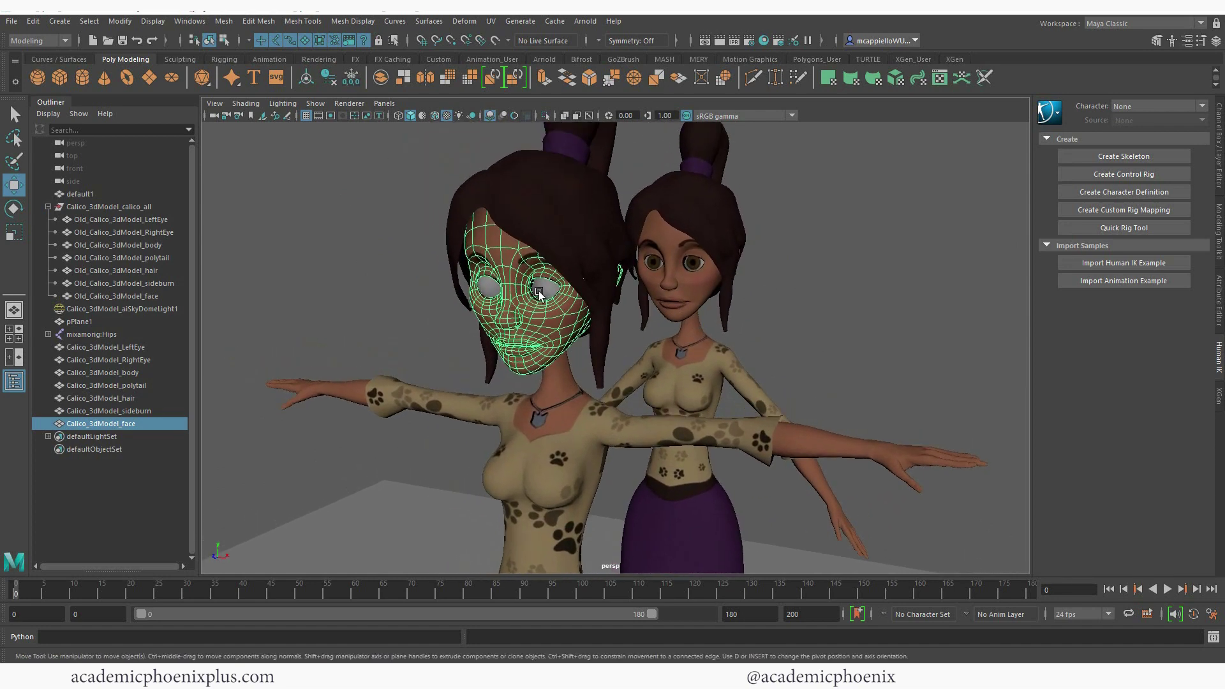
{"action": "left_click", "coordinate": [558, 288]}
{"action": "right_click_drag", "start_coordinate": [546, 296], "coordinate": [675, 471]}
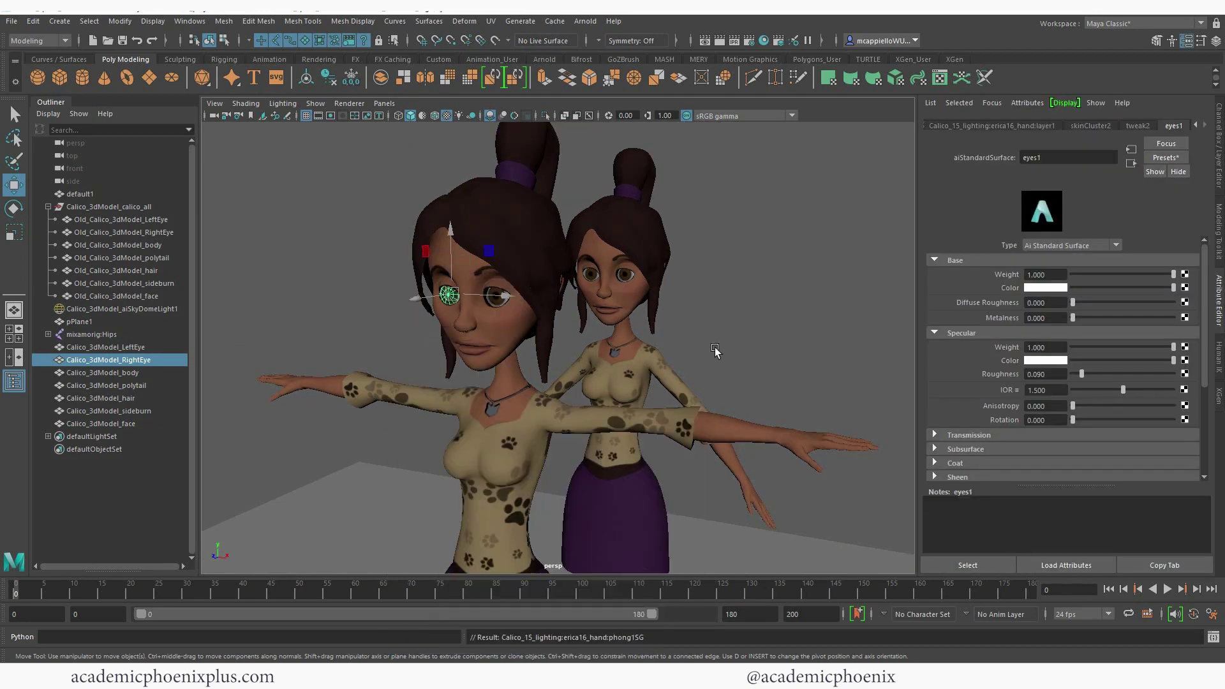
Step: Hide the old Calico_3dModel_calico_all group, leaving only the rigged character visible
{"action": "left_click", "coordinate": [715, 346]}
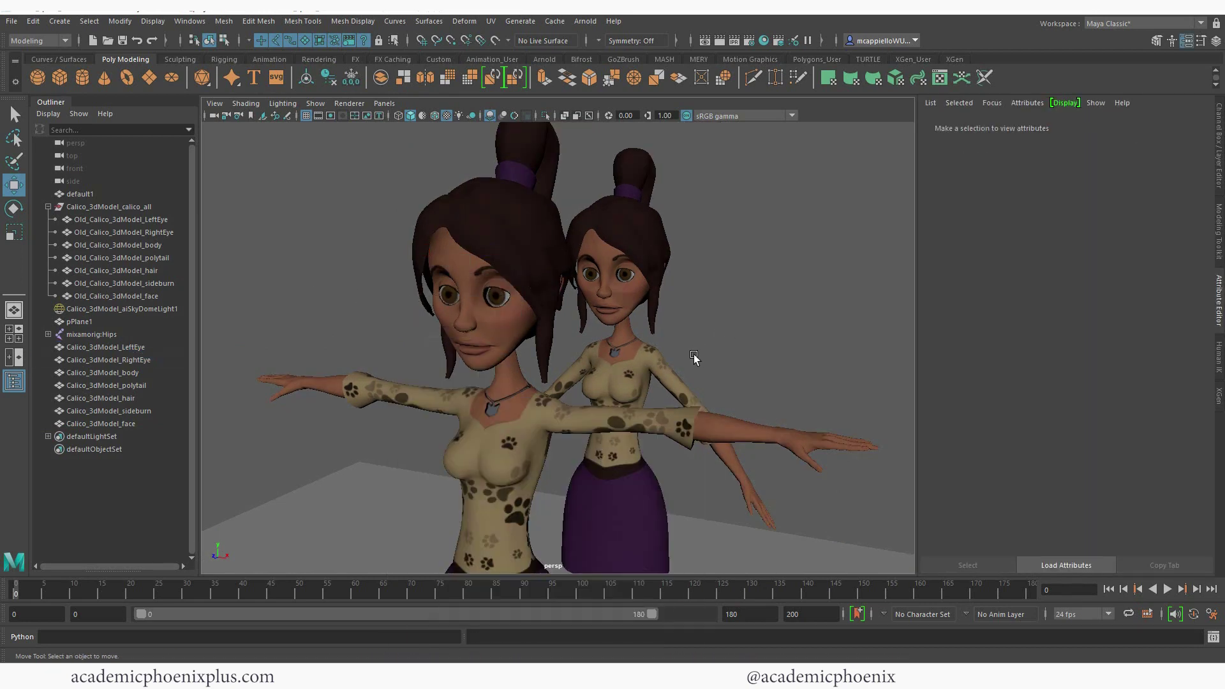
{"action": "right_click_drag", "start_coordinate": [693, 355], "coordinate": [504, 313], "text": "alt"}
{"action": "left_click", "coordinate": [118, 207]}
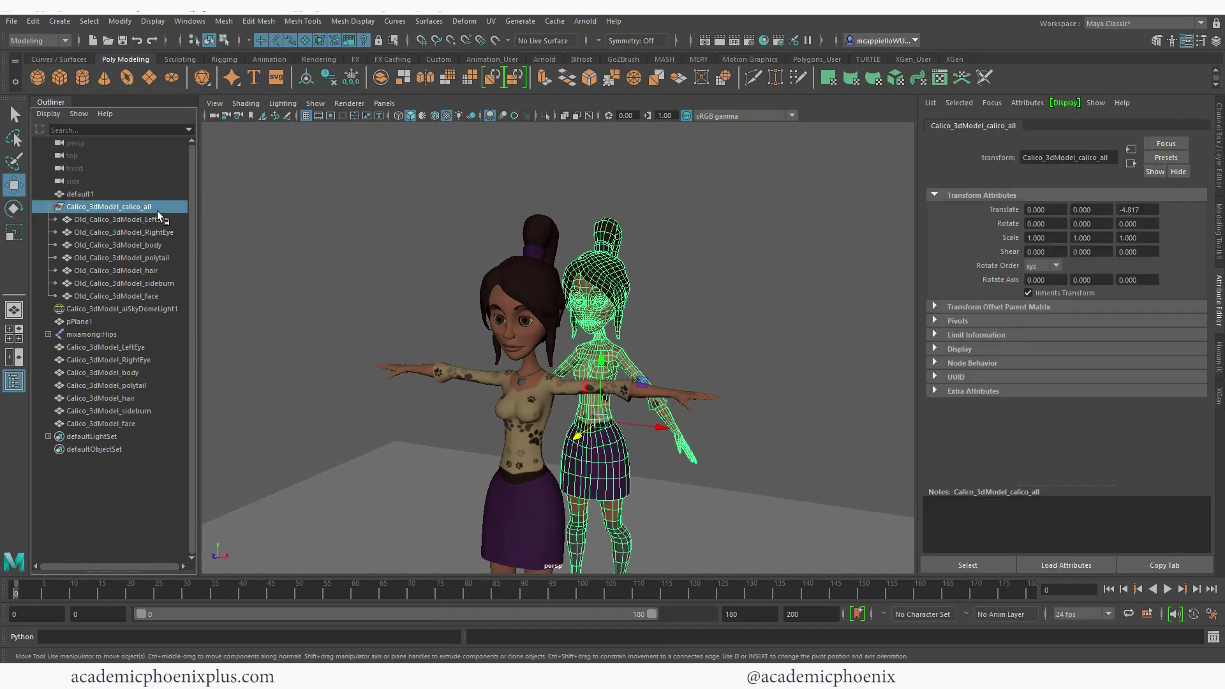
{"action": "key", "text": "ctrl+h"}
{"action": "right_click_drag", "start_coordinate": [481, 327], "coordinate": [408, 280], "text": "alt"}
{"action": "left_click_drag", "start_coordinate": [408, 280], "coordinate": [498, 268], "text": "alt"}
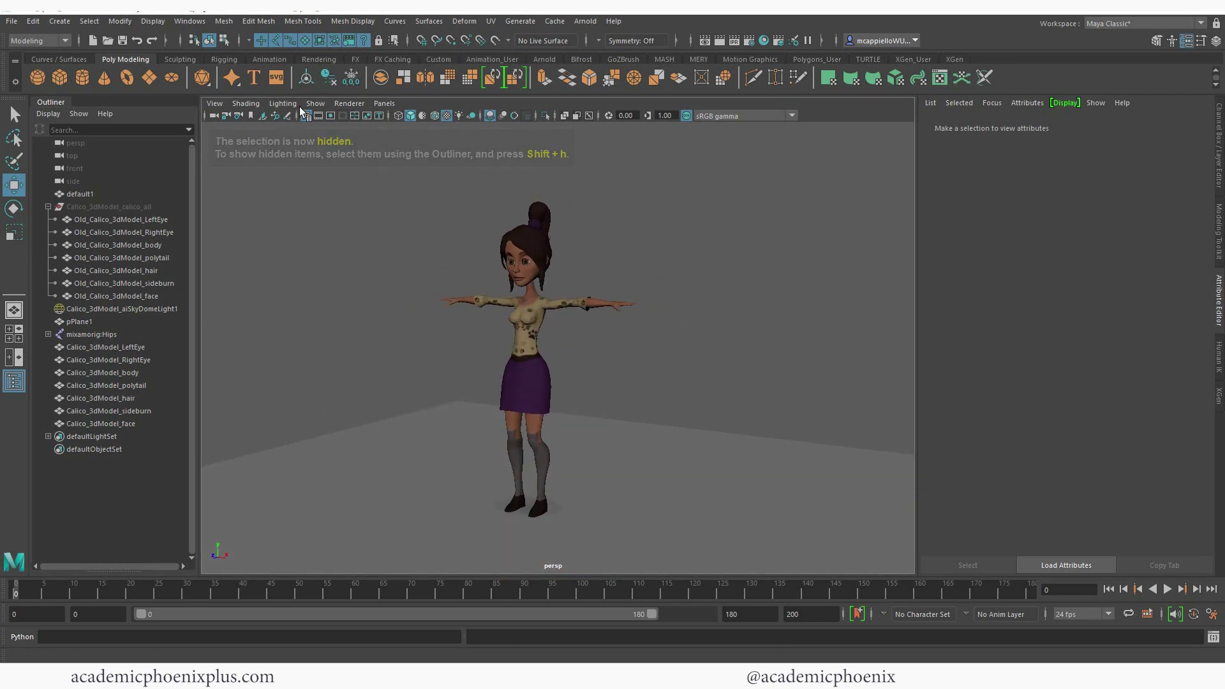
Step: Show joints in the viewport and select mixamorig:Hips, test-moving it then undoing
{"action": "left_click", "coordinate": [315, 104]}
{"action": "left_click", "coordinate": [325, 311]}
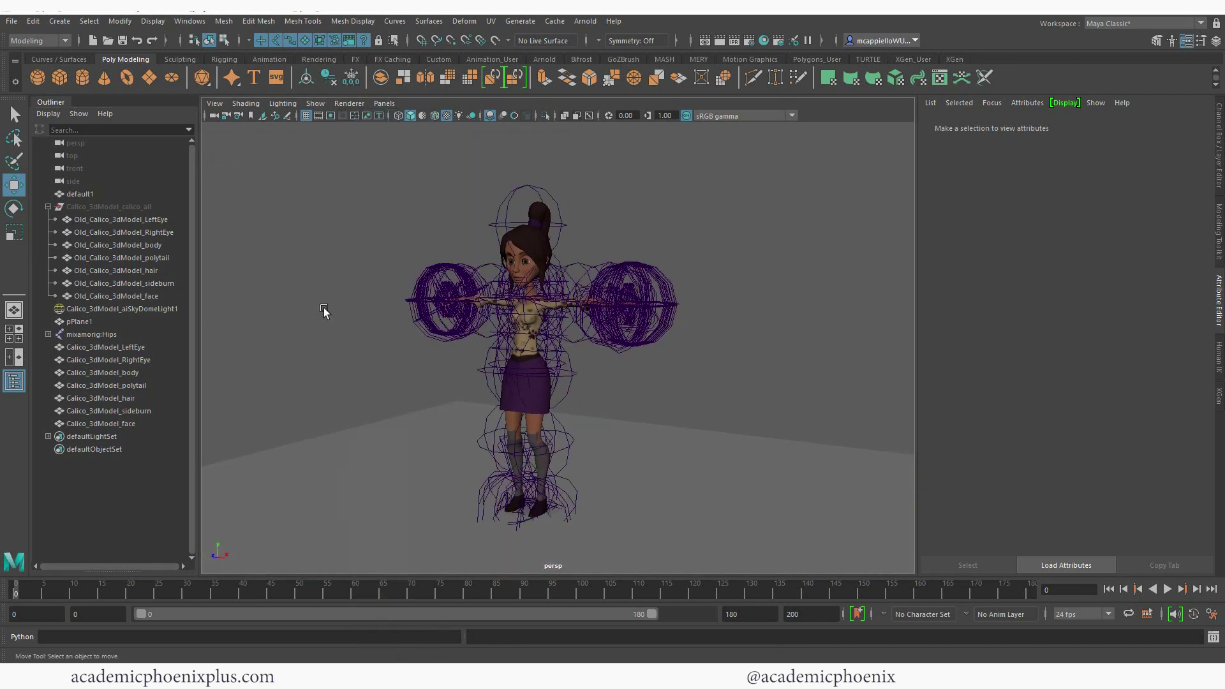
{"action": "left_click_drag", "start_coordinate": [521, 287], "coordinate": [816, 326], "text": "alt"}
{"action": "left_click_drag", "start_coordinate": [801, 331], "coordinate": [765, 333], "text": "alt"}
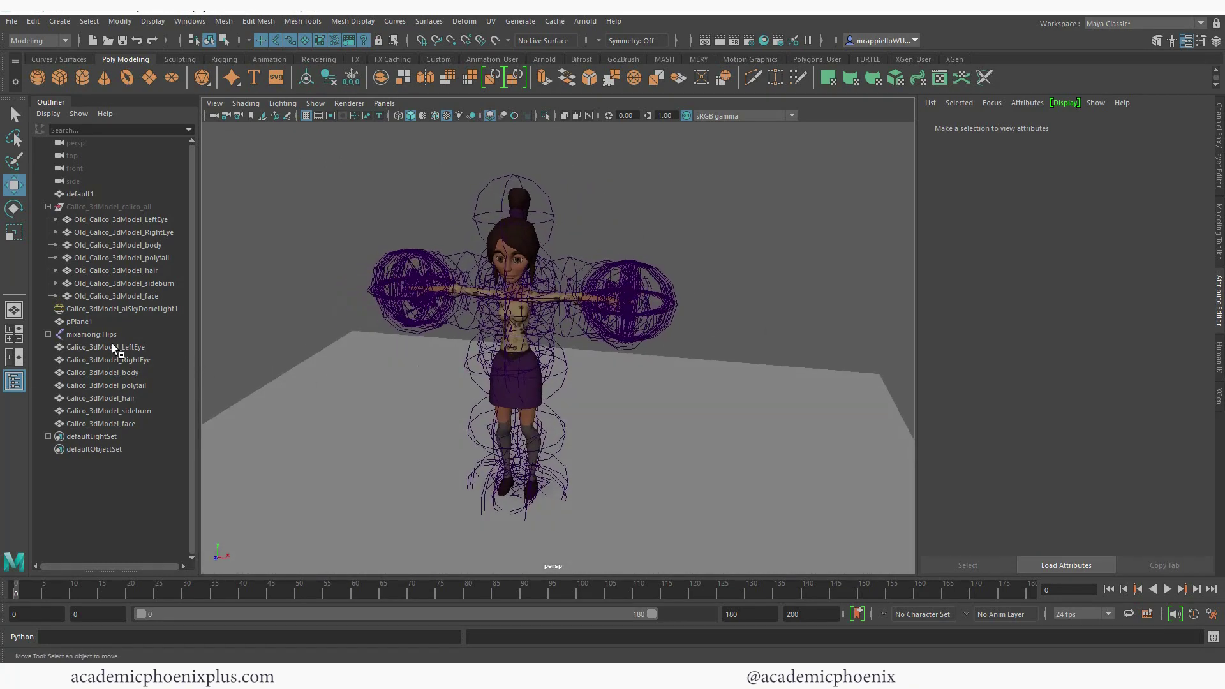
{"action": "left_click", "coordinate": [123, 335]}
{"action": "left_click_drag", "start_coordinate": [623, 371], "coordinate": [505, 373], "text": "alt"}
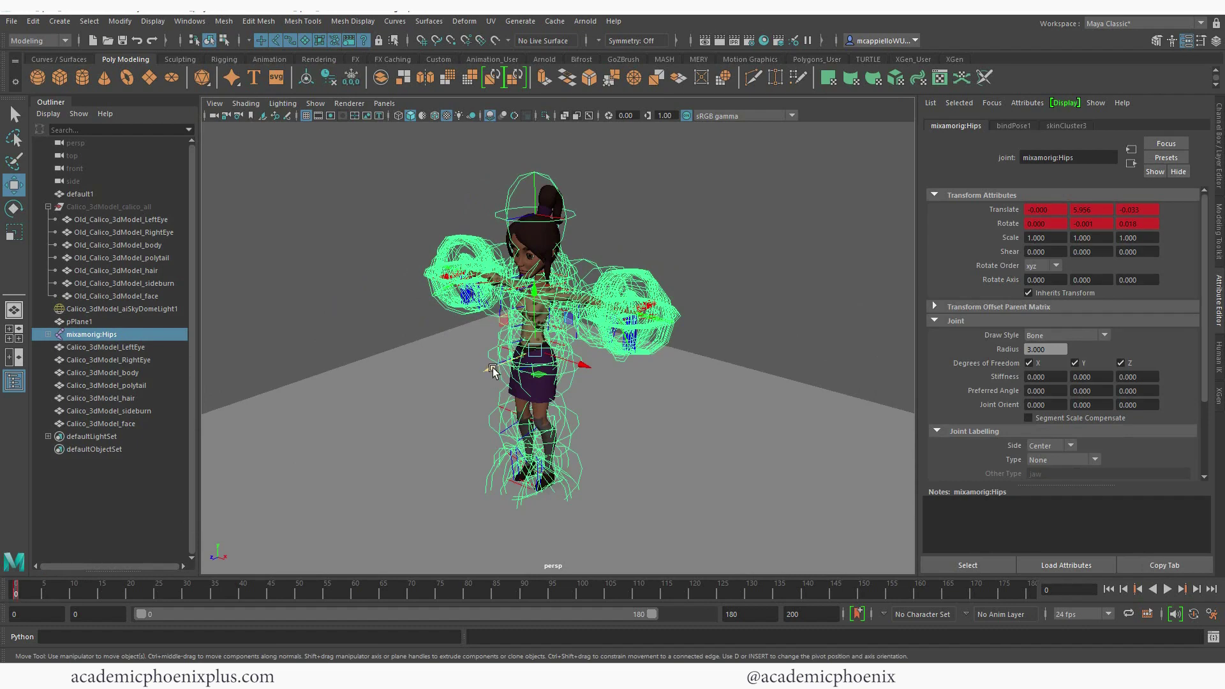
{"action": "left_click_drag", "start_coordinate": [489, 368], "coordinate": [489, 393]}
{"action": "key", "text": "ctrl+z"}
{"action": "key", "text": "ctrl+z"}
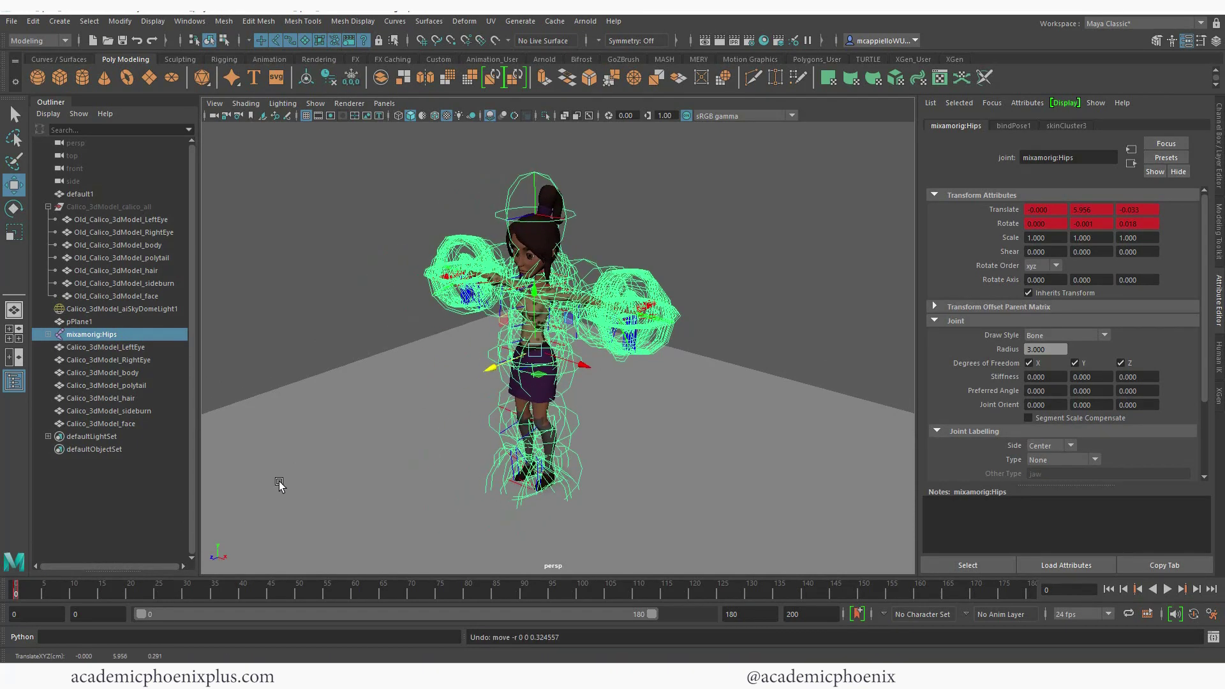
Step: Set the joint display size to 0.20 via Display > Animation > Joint Size
{"action": "left_click", "coordinate": [152, 21]}
{"action": "mouse_move", "coordinate": [324, 210]}
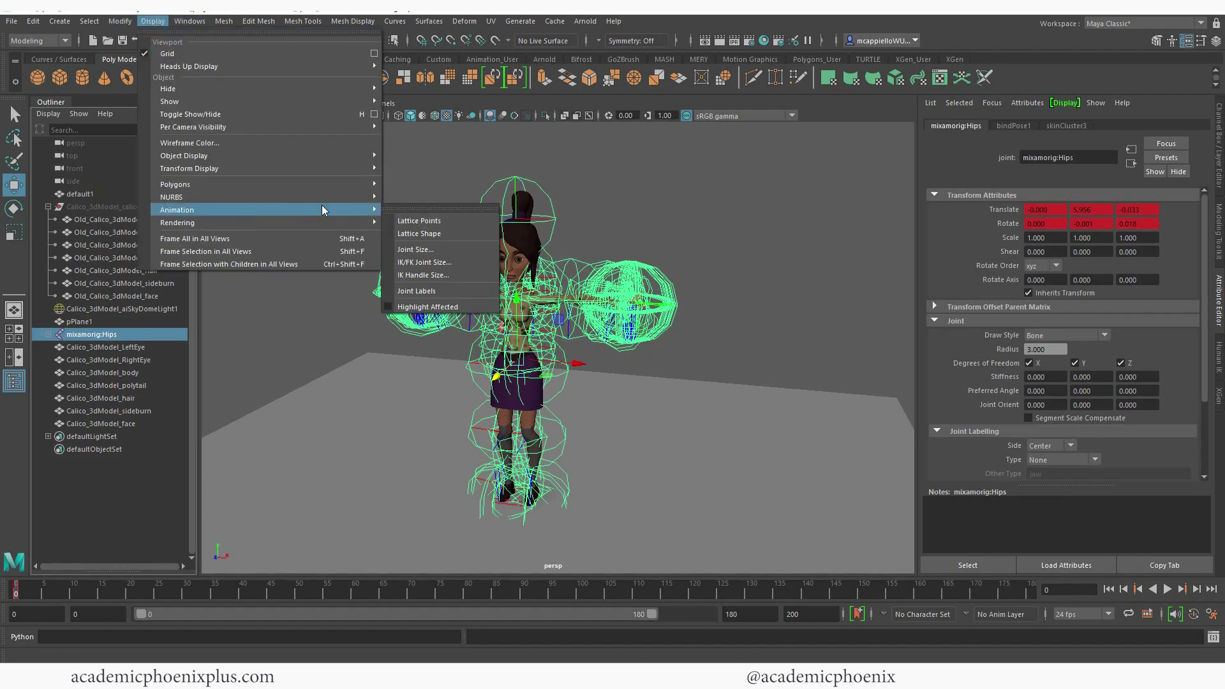
{"action": "left_click", "coordinate": [458, 248]}
{"action": "double_click", "coordinate": [432, 263]}
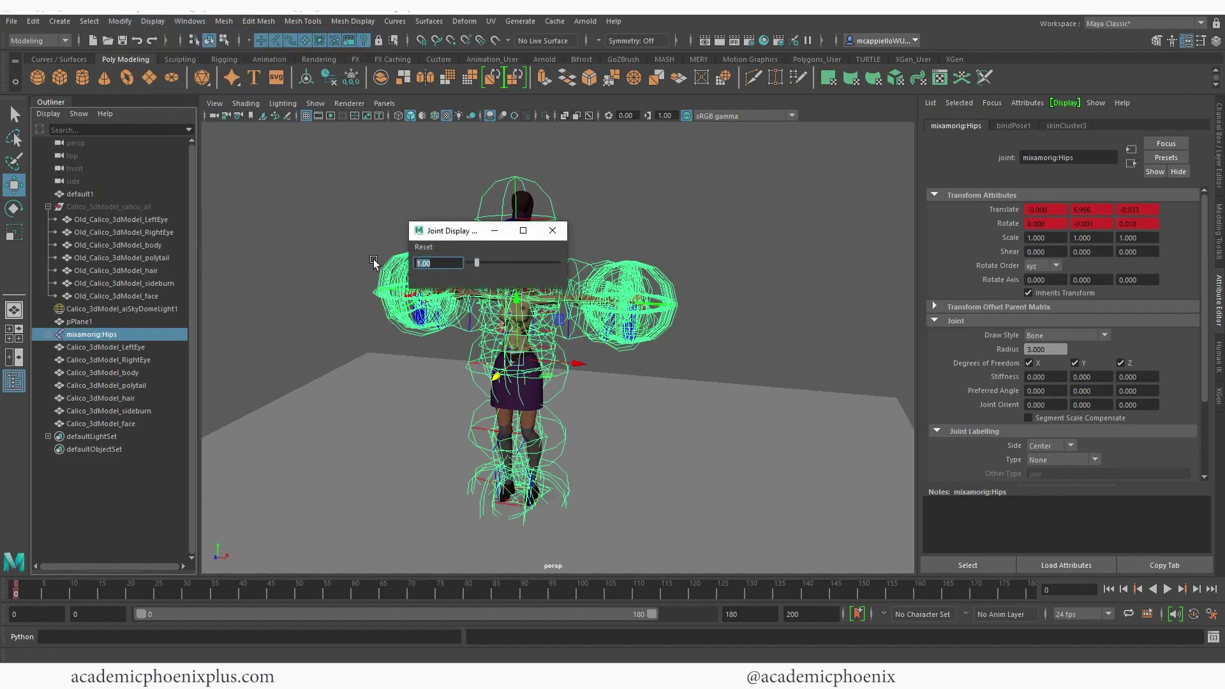
{"action": "type", "text": "0.3"}
{"action": "key", "text": "Return"}
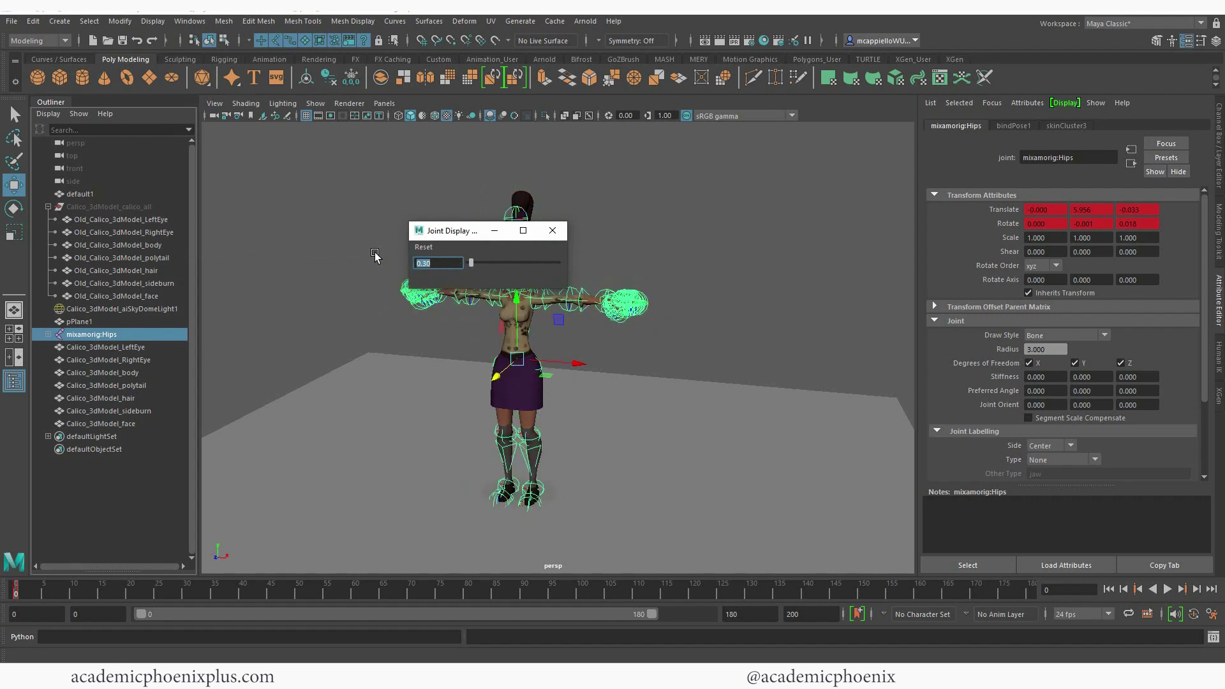
{"action": "type", "text": ".2"}
{"action": "key", "text": "Return"}
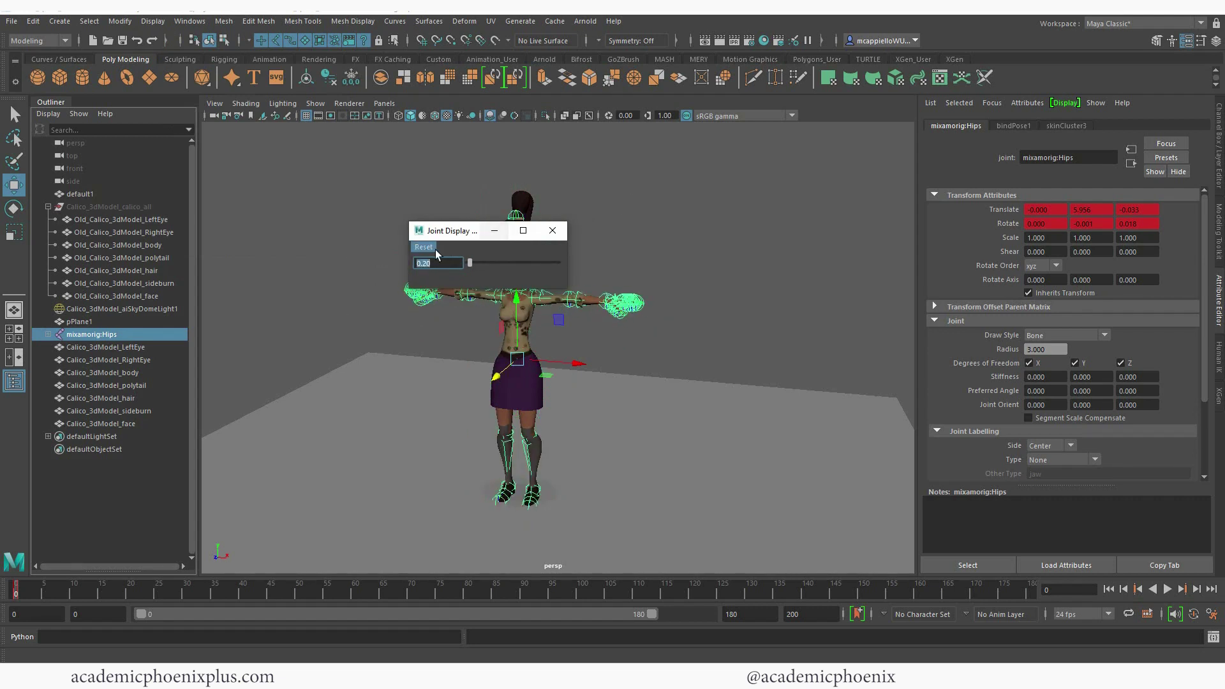
{"action": "left_click", "coordinate": [552, 230]}
Step: Frame the rigged character and orbit to a near-front view to check the joints
{"action": "mouse_move", "coordinate": [624, 232]}
{"action": "left_mouse_down", "text": "alt"}
{"action": "mouse_move", "coordinate": [700, 217]}
{"action": "mouse_move", "coordinate": [601, 228]}
{"action": "left_mouse_up", "text": "alt"}
{"action": "right_click_drag", "start_coordinate": [601, 227], "coordinate": [823, 303], "text": "alt"}
{"action": "middle_click_drag", "start_coordinate": [601, 285], "coordinate": [593, 345], "text": "alt"}
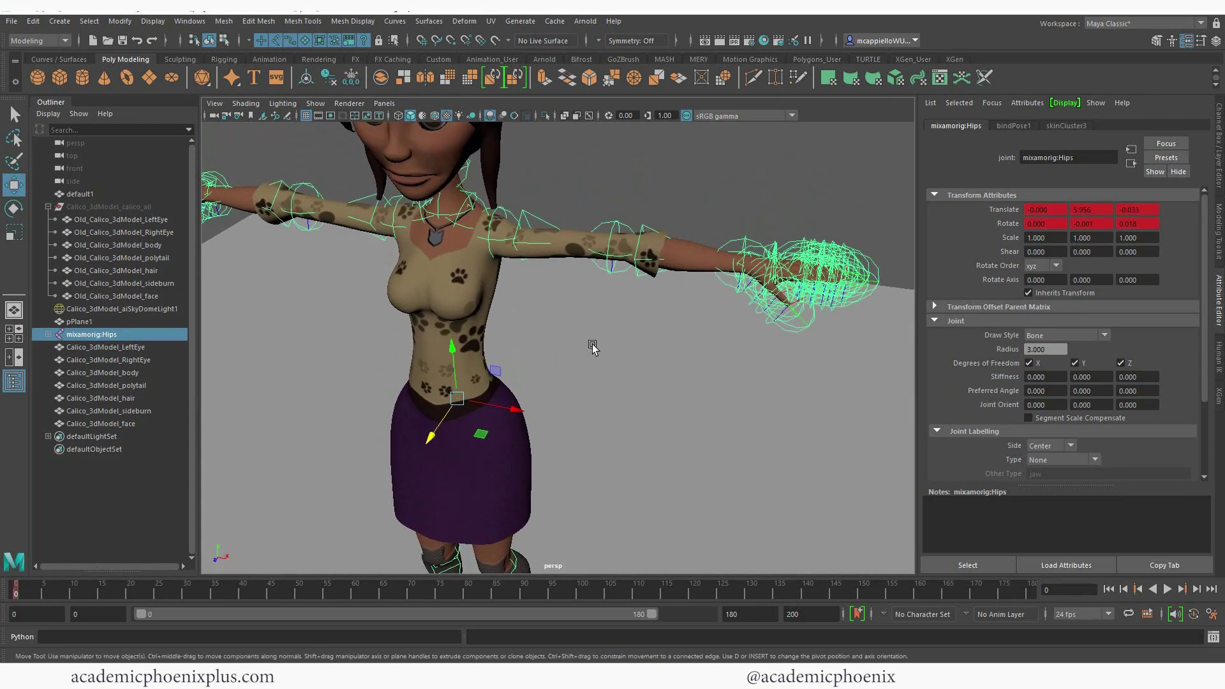
{"action": "left_click_drag", "start_coordinate": [588, 327], "coordinate": [636, 308], "text": "alt"}
{"action": "key", "text": "f"}
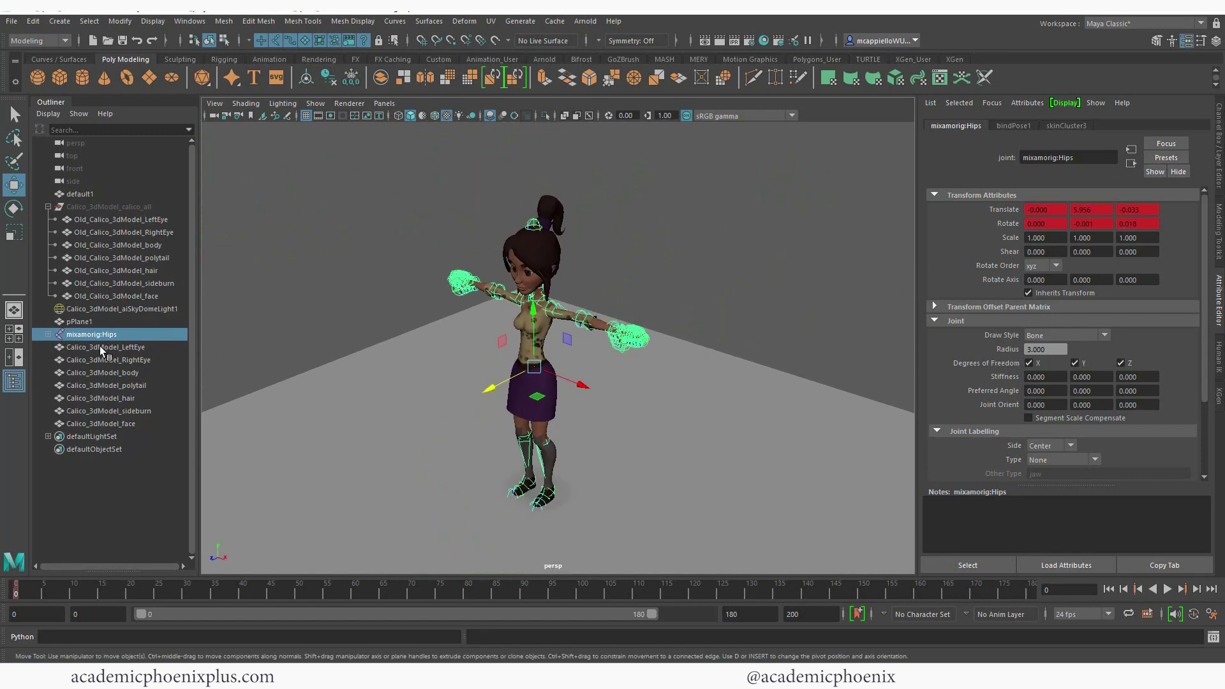
{"action": "left_click_drag", "start_coordinate": [357, 281], "coordinate": [542, 296], "text": "alt"}
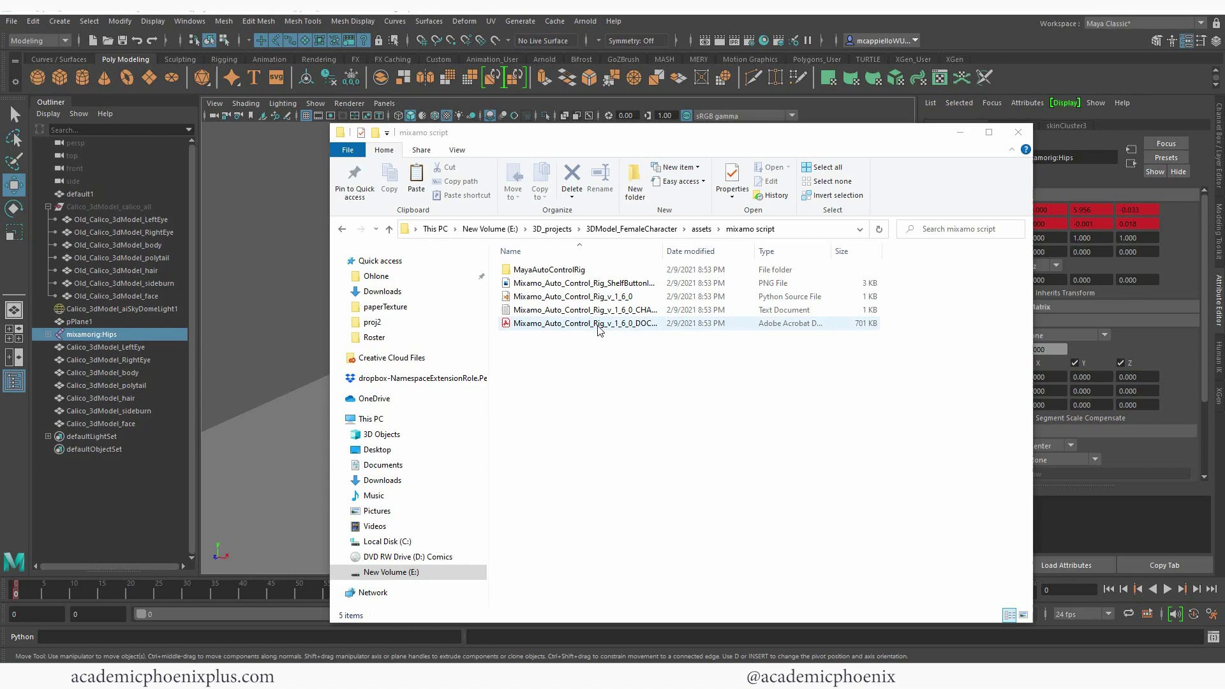
Step: Read through the Mixamo Auto Control Rig PDF documentation
{"action": "double_click", "coordinate": [598, 324]}
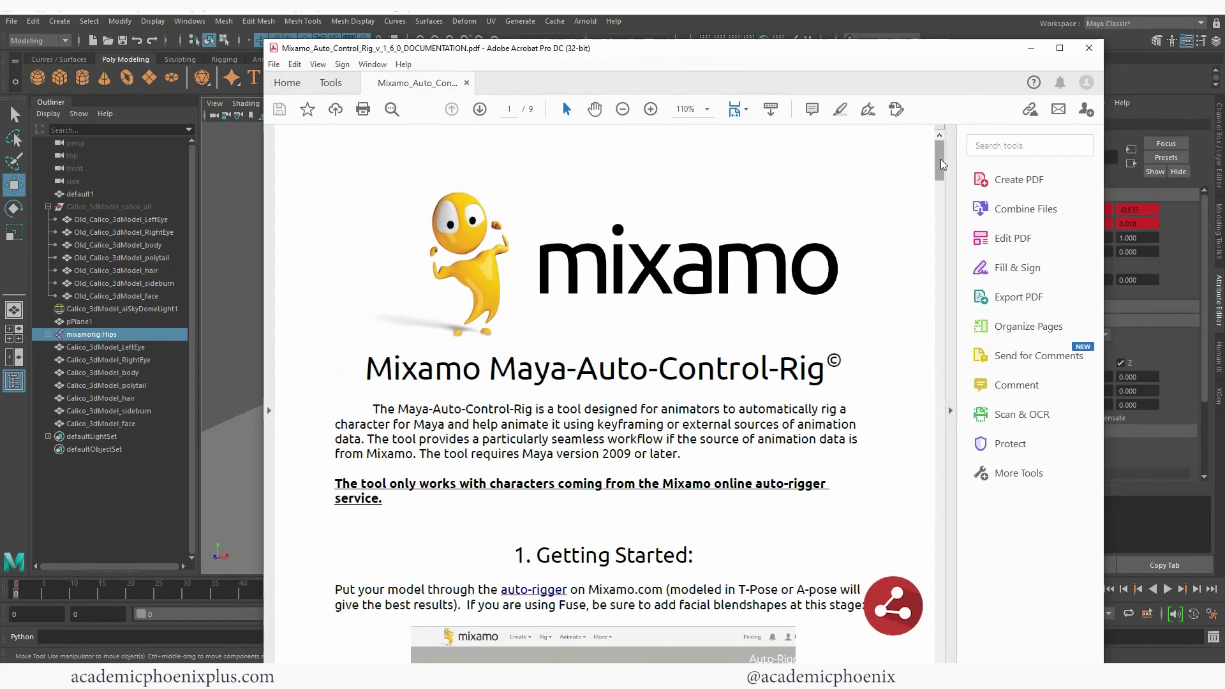
{"action": "left_click_drag", "start_coordinate": [941, 165], "coordinate": [935, 306]}
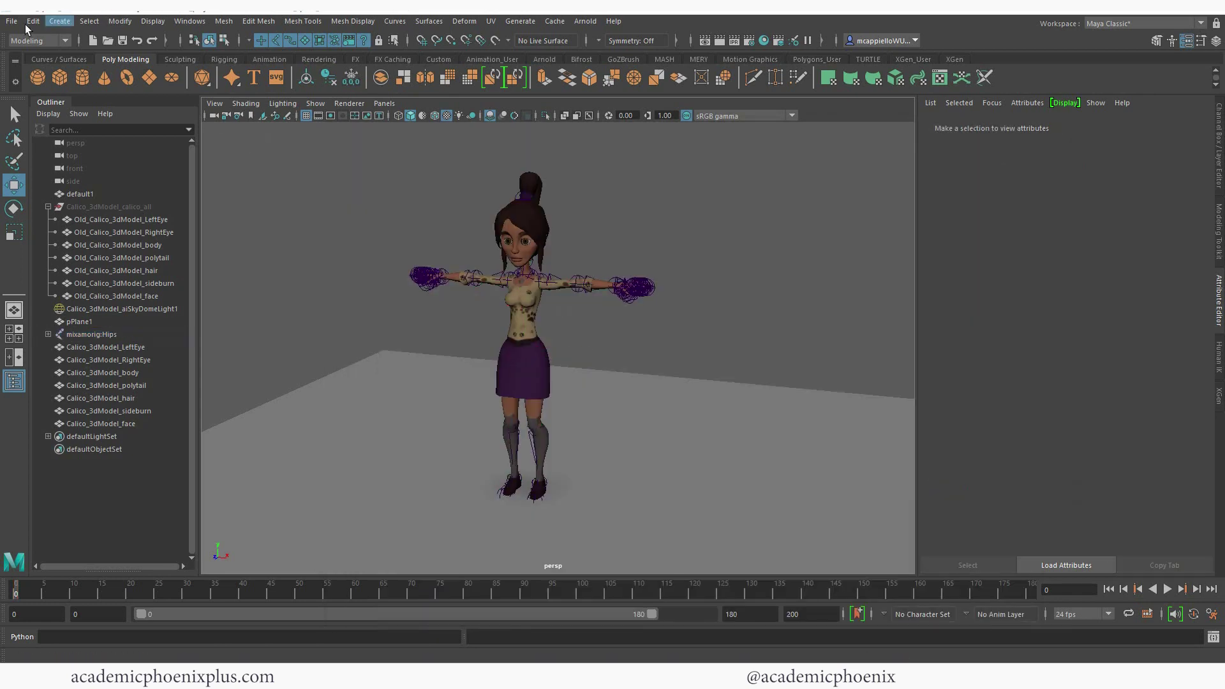
{"action": "left_click", "coordinate": [13, 23]}
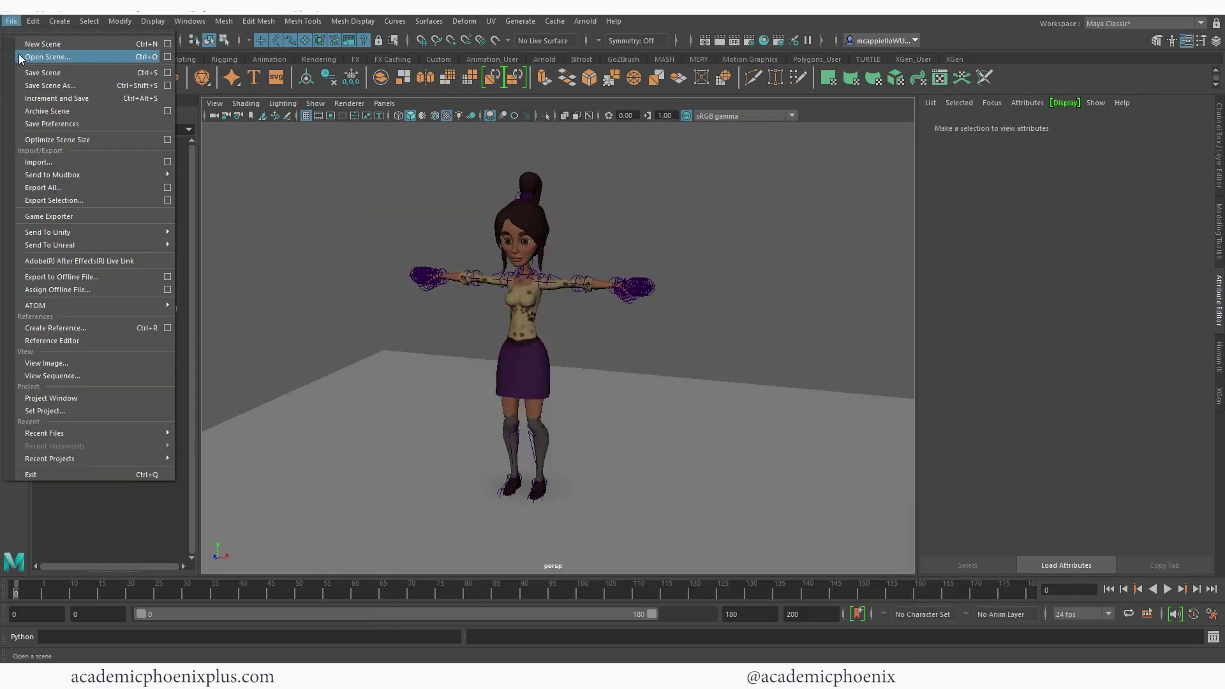
{"action": "left_click", "coordinate": [29, 72]}
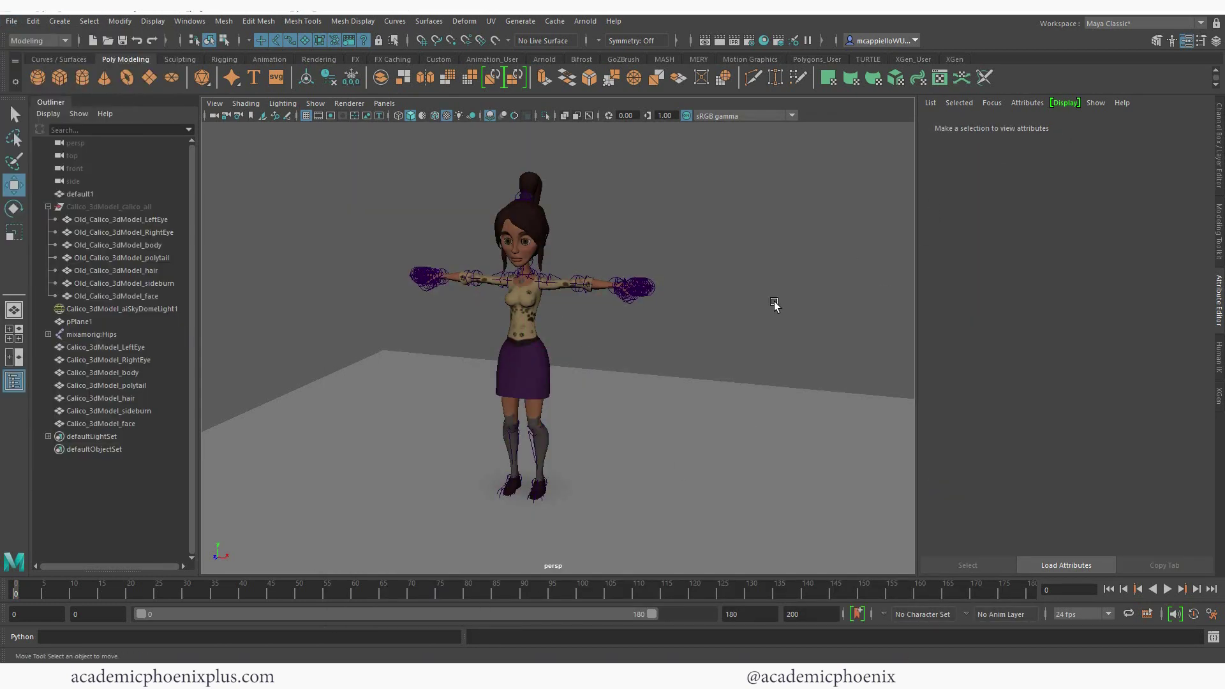
Step: Copy the MayaAutoControlRig folder and four script files from the mixamo script folder
{"action": "mouse_move", "coordinate": [393, 676]}
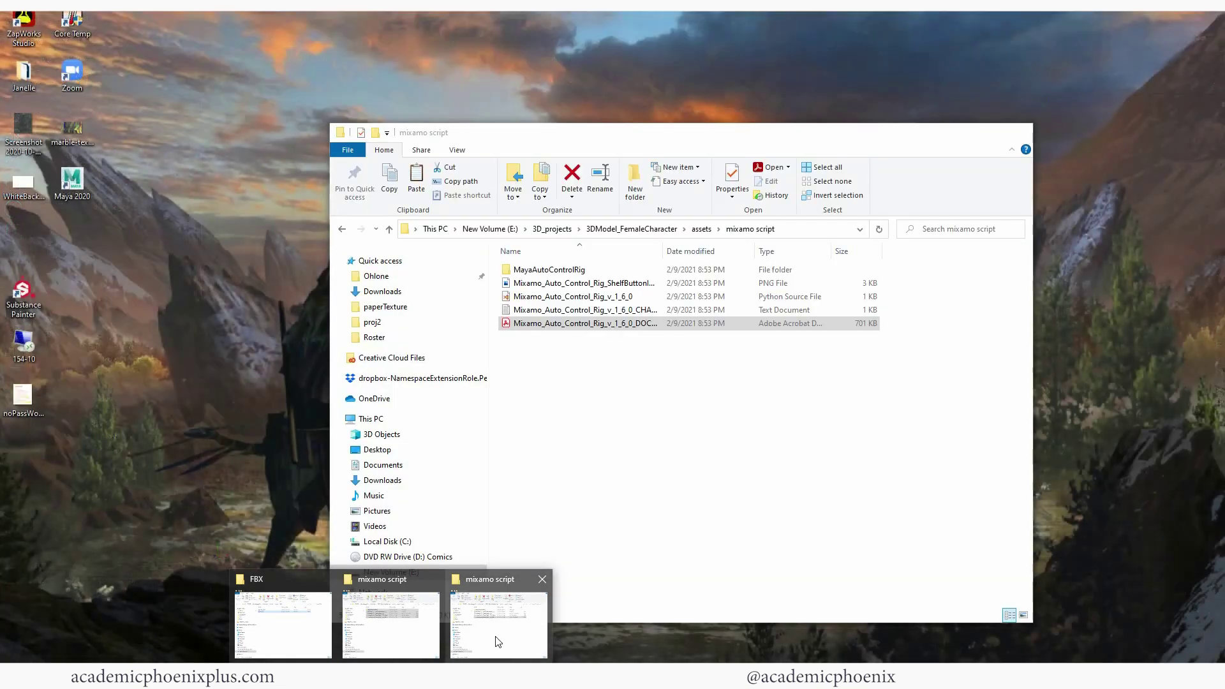
{"action": "left_click", "coordinate": [497, 642]}
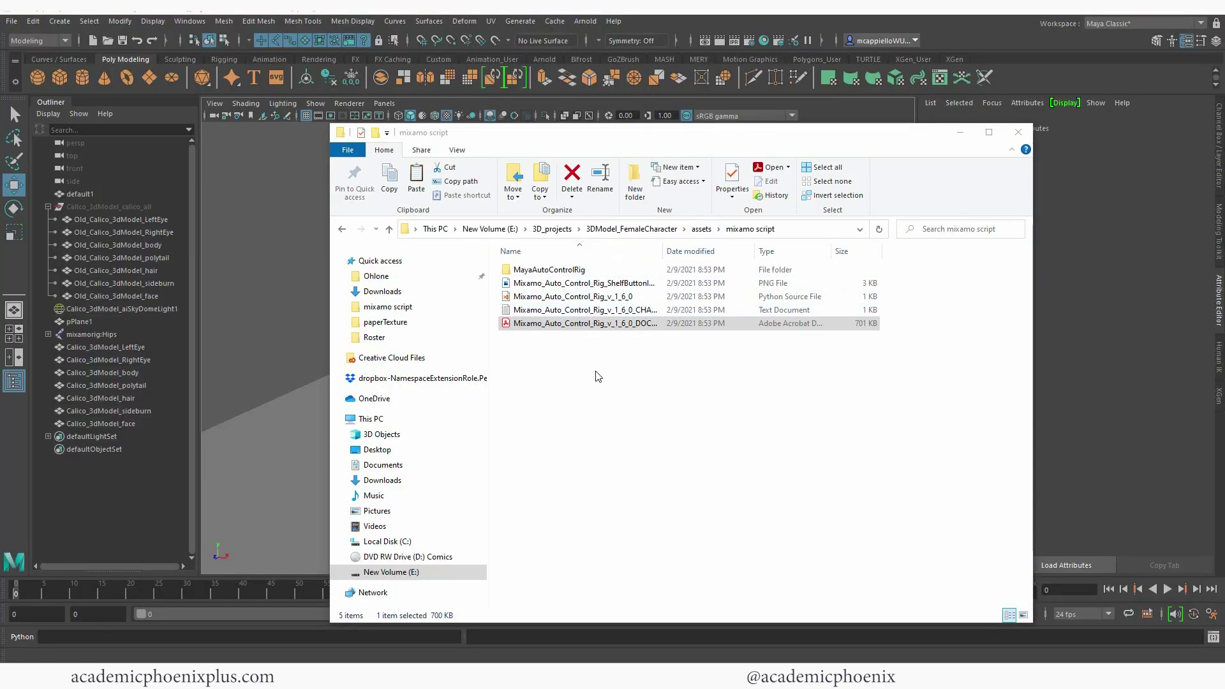
{"action": "left_click_drag", "start_coordinate": [596, 373], "coordinate": [582, 292]}
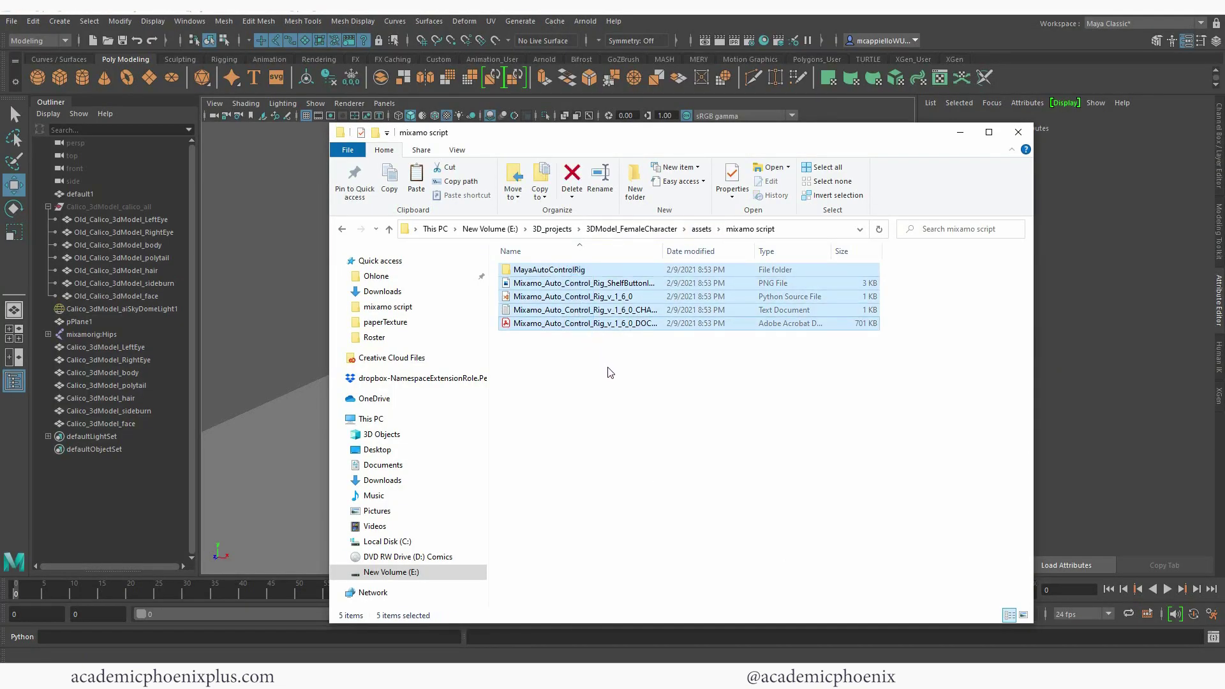
{"action": "key", "text": "ctrl+c"}
{"action": "left_click", "coordinate": [582, 399]}
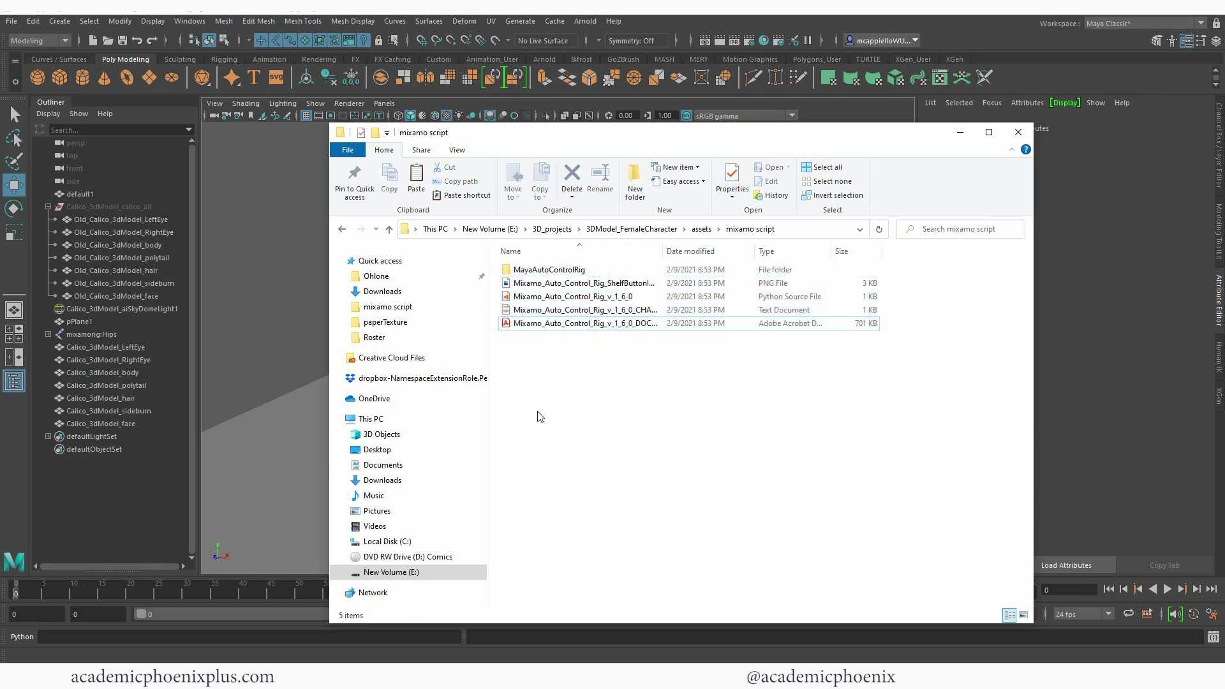
Step: Paste the copied items into Documents > maya > 2020 > scripts and return to Maya
{"action": "left_click", "coordinate": [401, 465]}
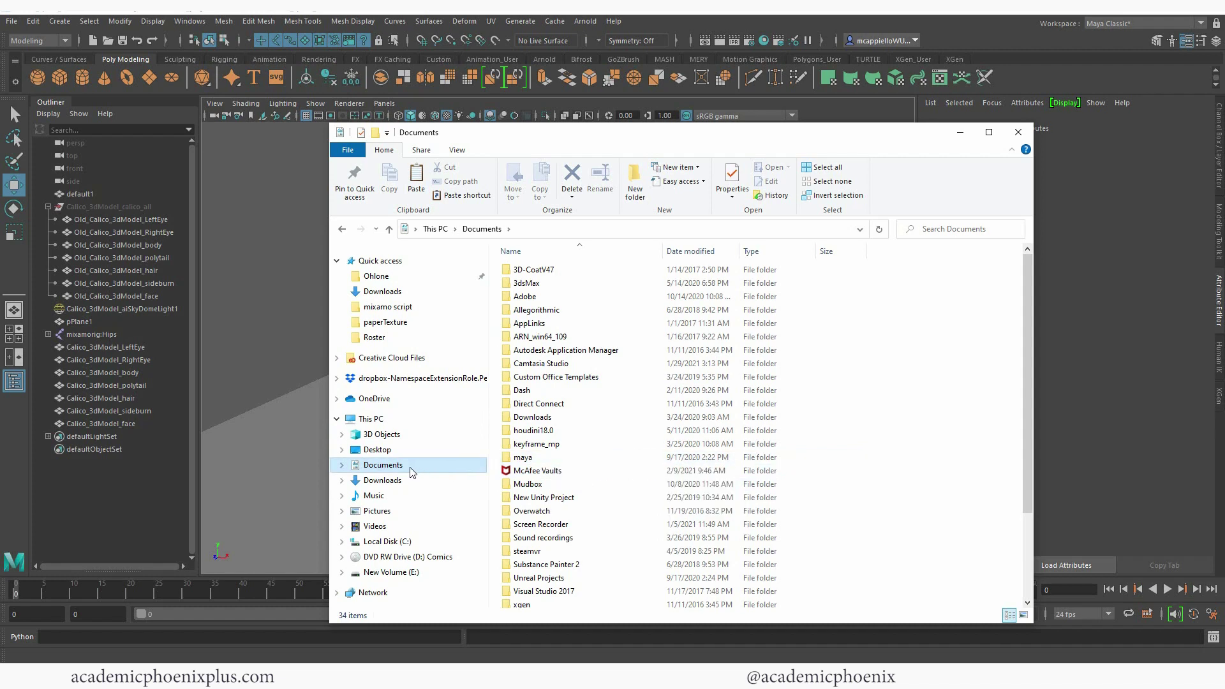
{"action": "left_click", "coordinate": [529, 459]}
{"action": "double_click", "coordinate": [529, 459]}
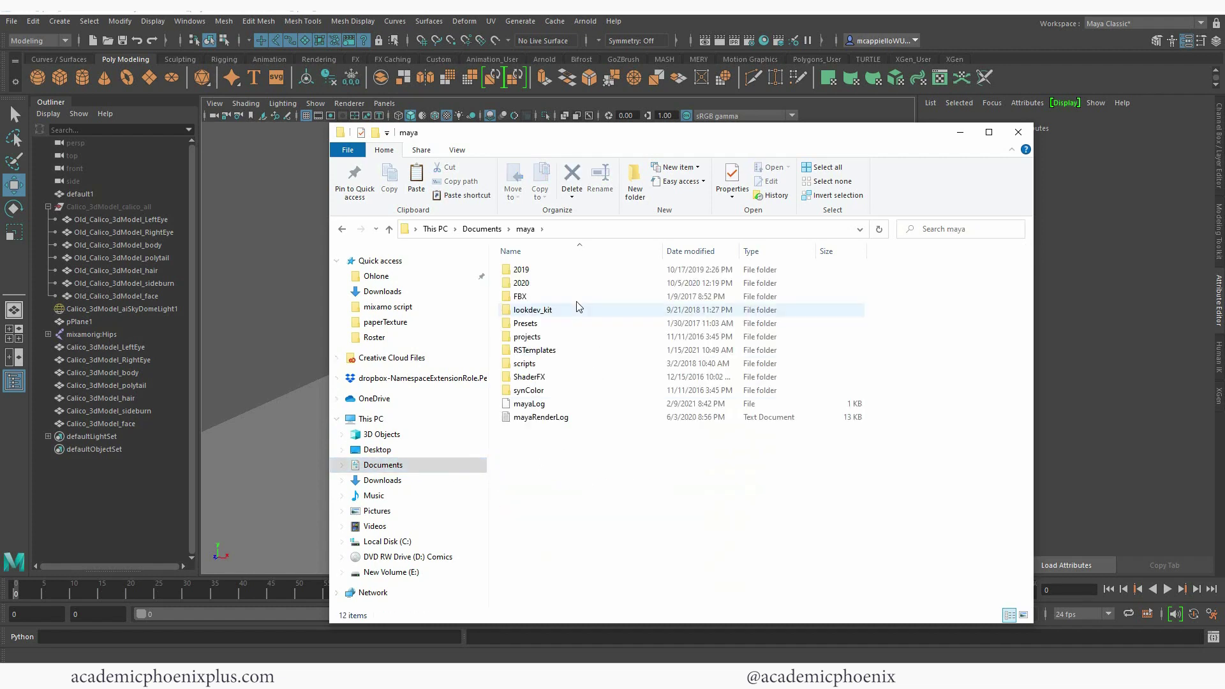
{"action": "double_click", "coordinate": [549, 285]}
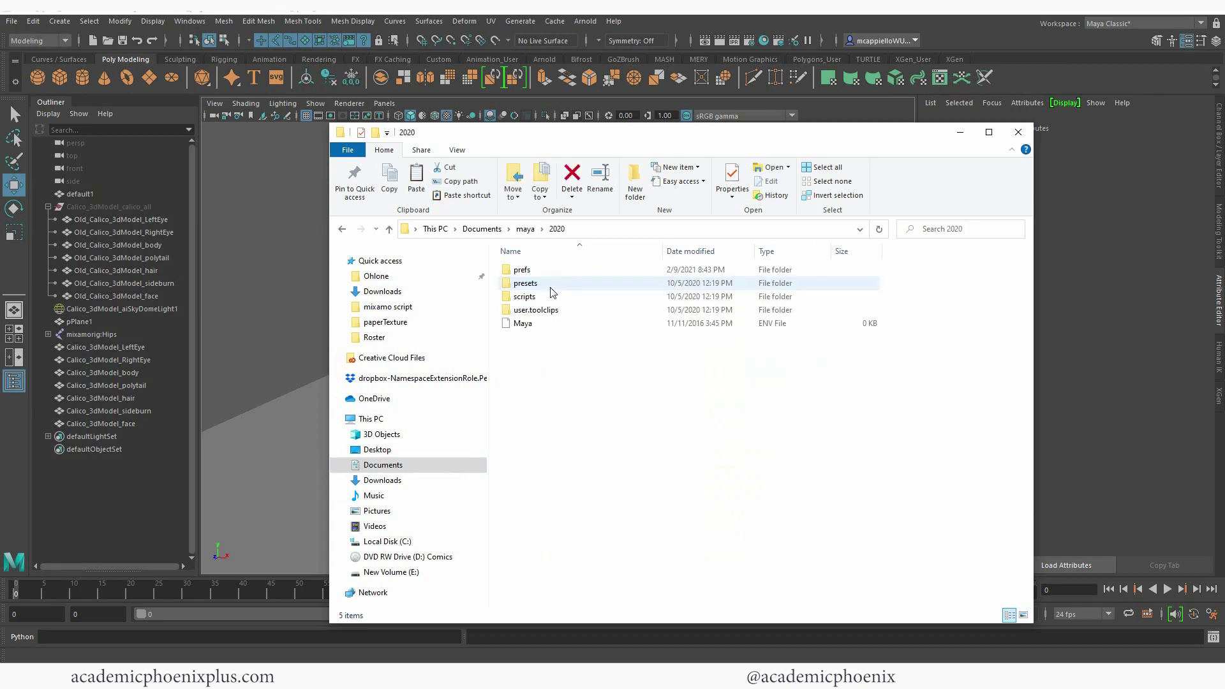
{"action": "double_click", "coordinate": [542, 298]}
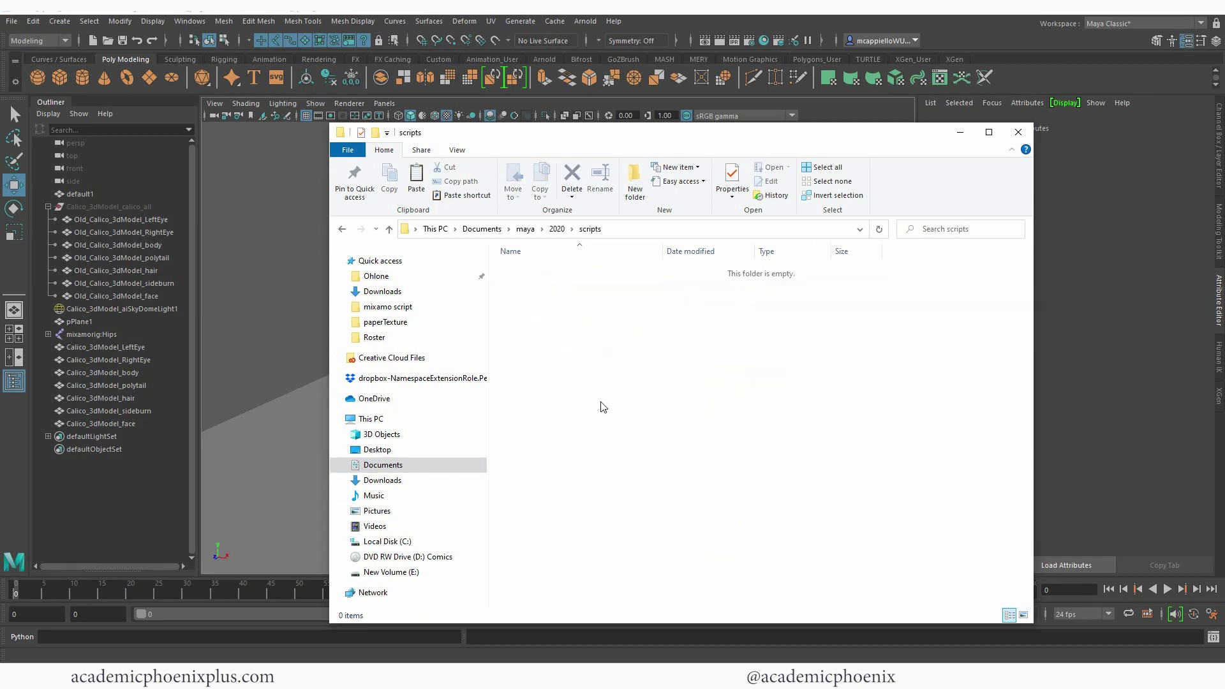
{"action": "key", "text": "ctrl+v"}
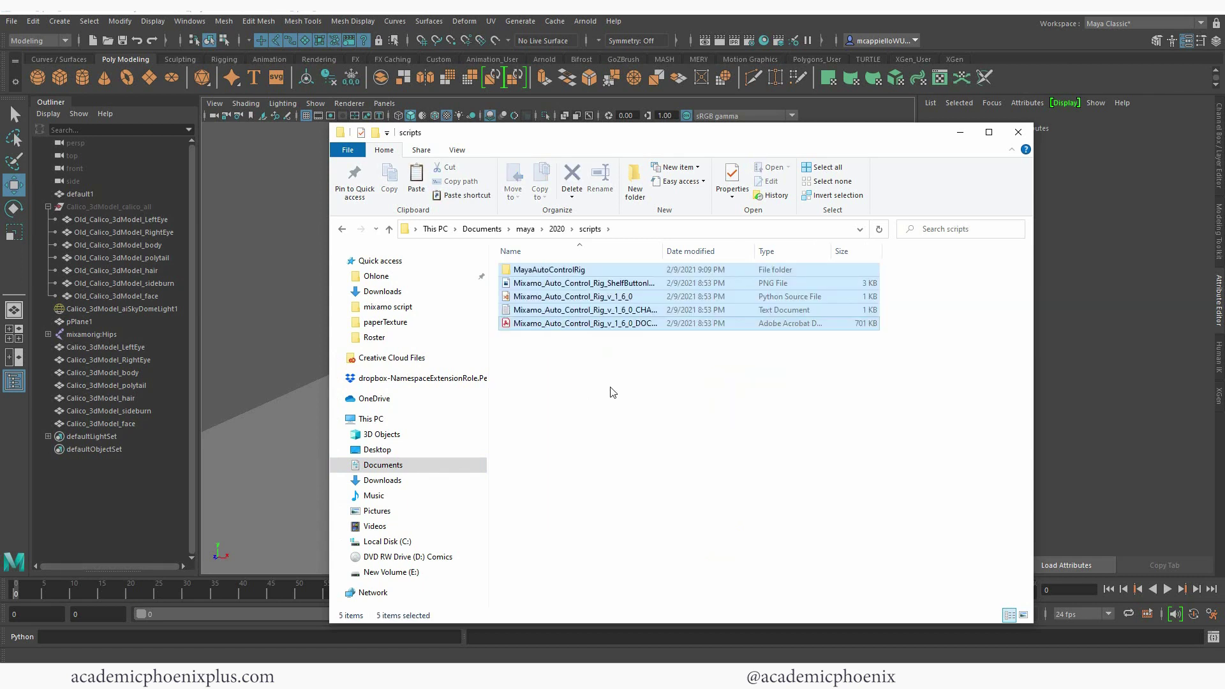
{"action": "left_click", "coordinate": [606, 373]}
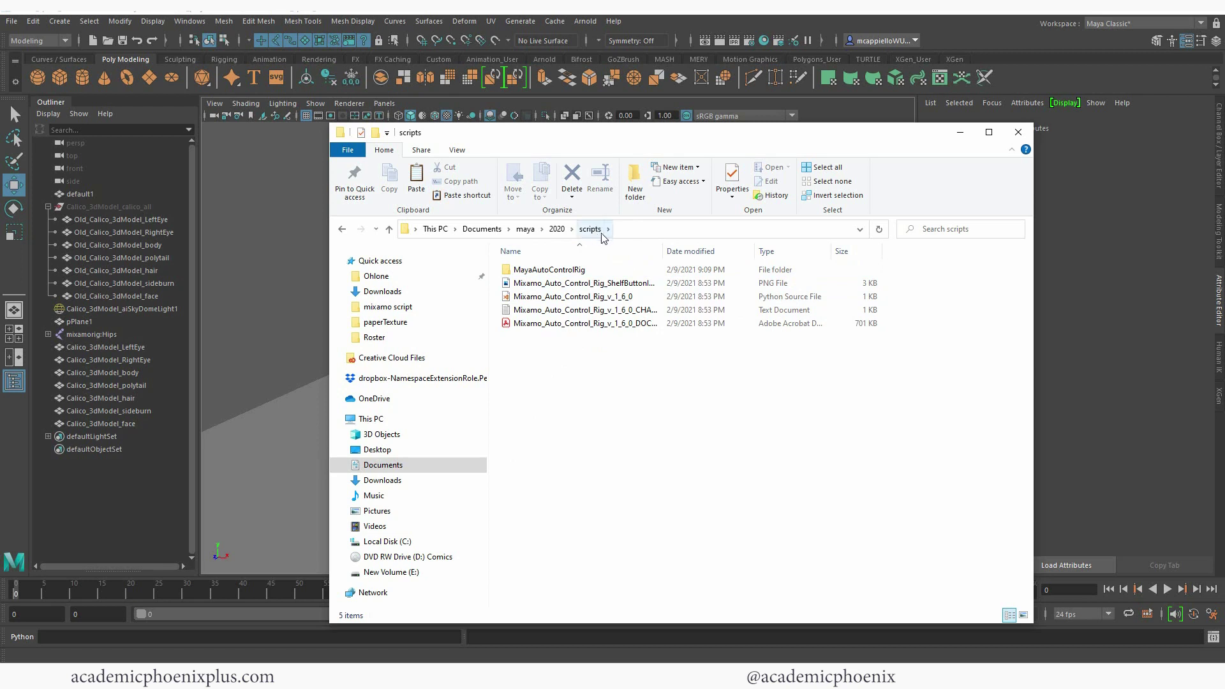
{"action": "left_click", "coordinate": [762, 14]}
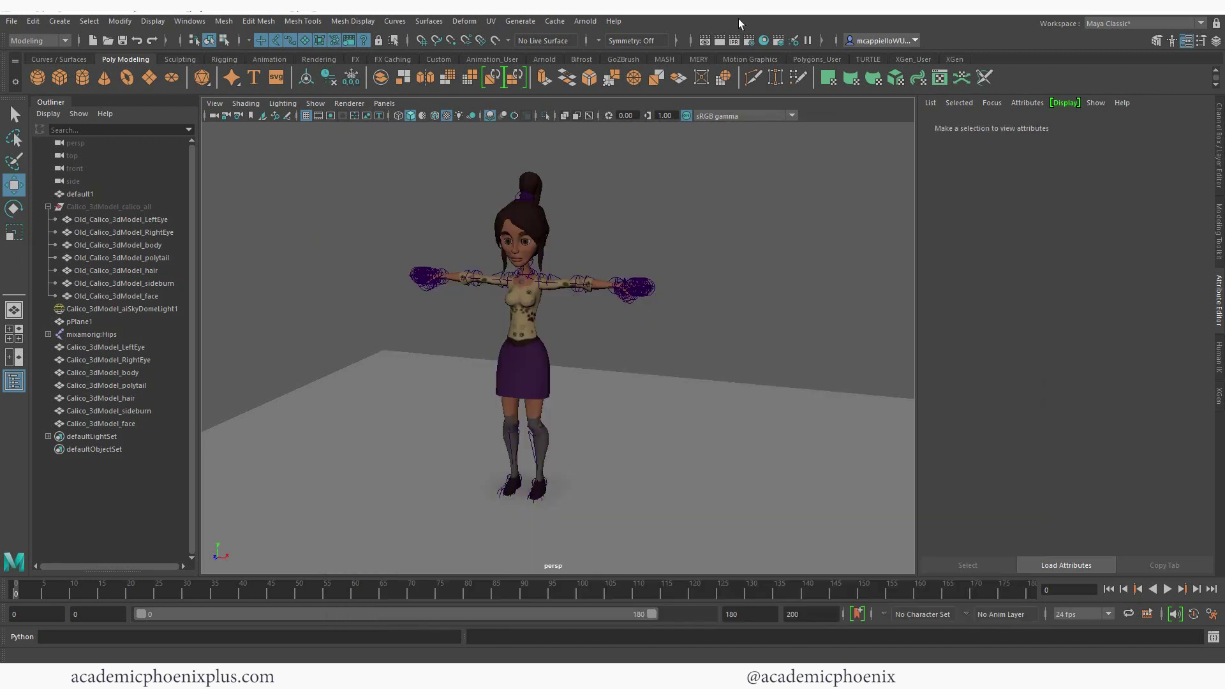
Step: Open the Script Editor's Python tab and load Mixamo_Auto_Control_Rig_v_1_6_0.py into it
{"action": "left_click", "coordinate": [1214, 638]}
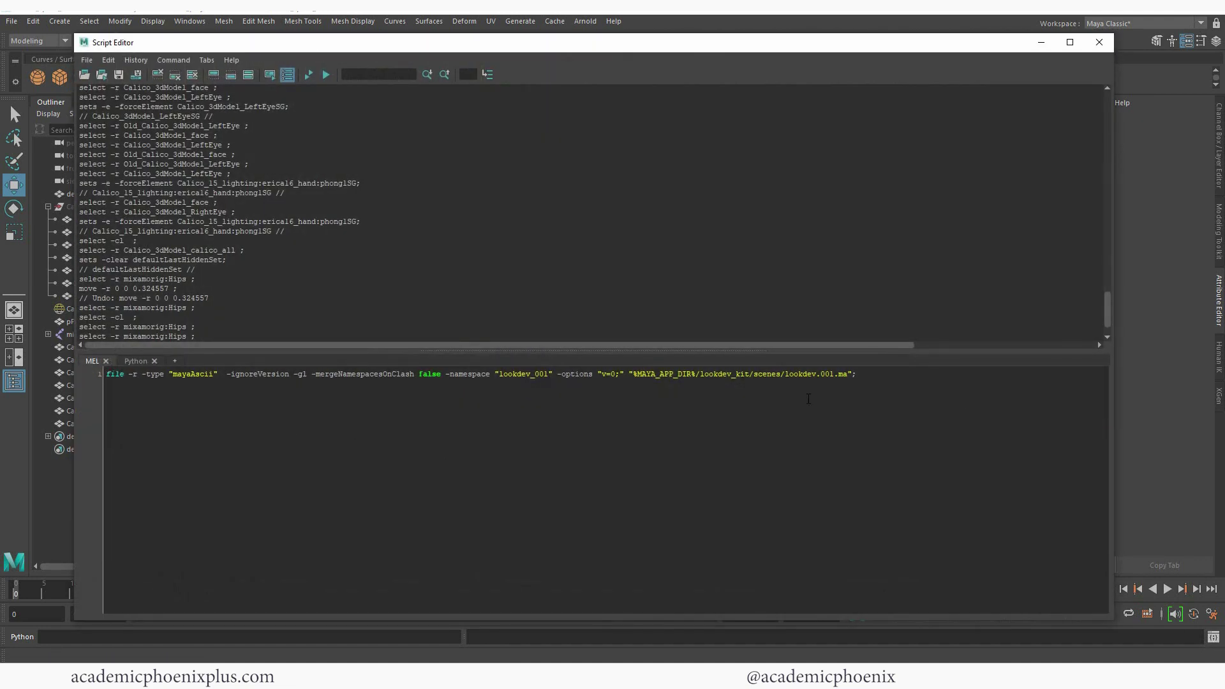
{"action": "left_click_drag", "start_coordinate": [862, 377], "coordinate": [104, 377]}
{"action": "left_click", "coordinate": [857, 375]}
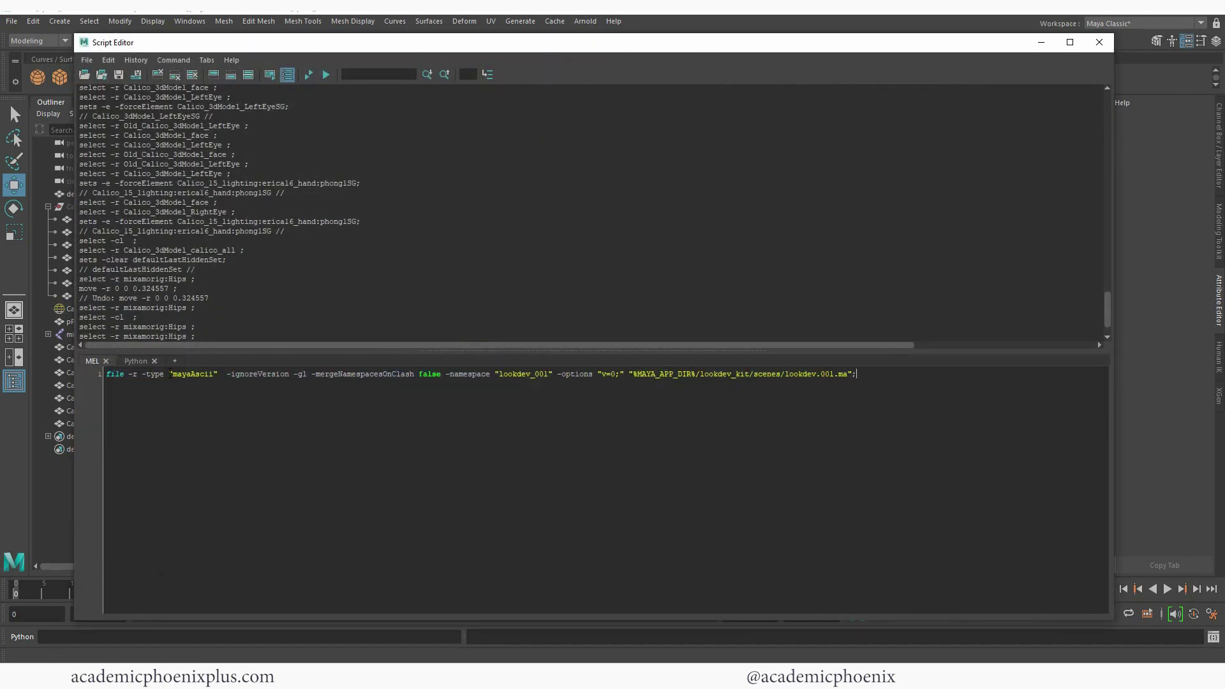
{"action": "left_click", "coordinate": [140, 361]}
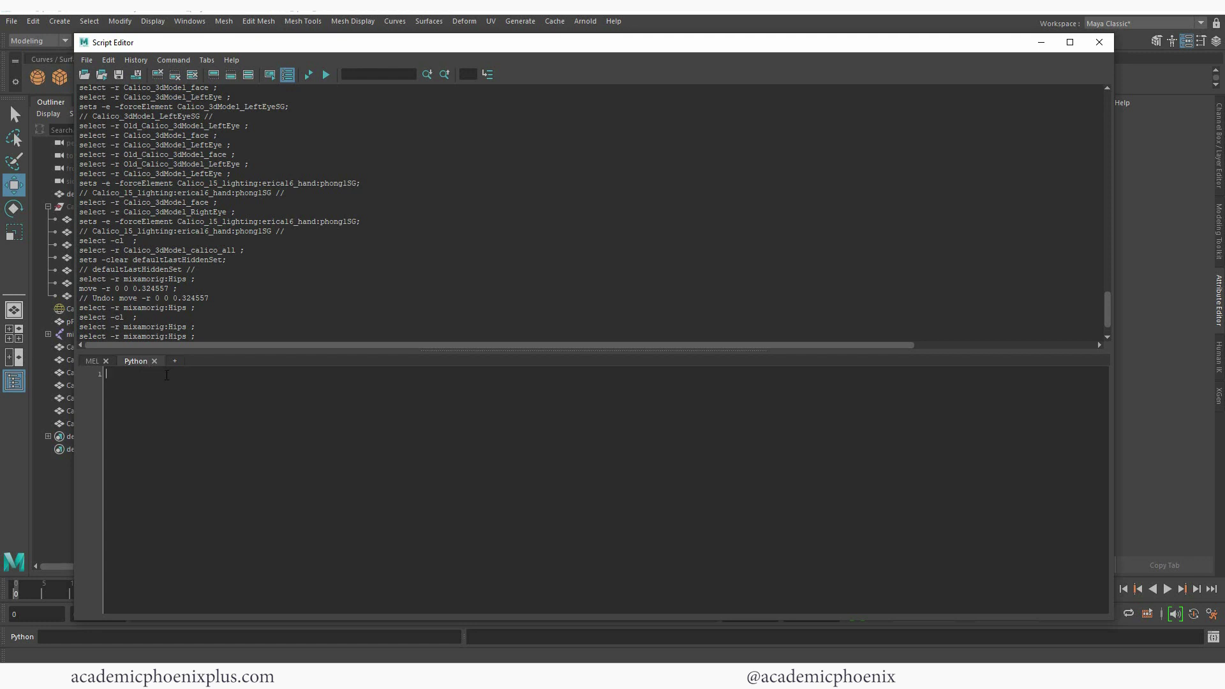
{"action": "left_click", "coordinate": [87, 60]}
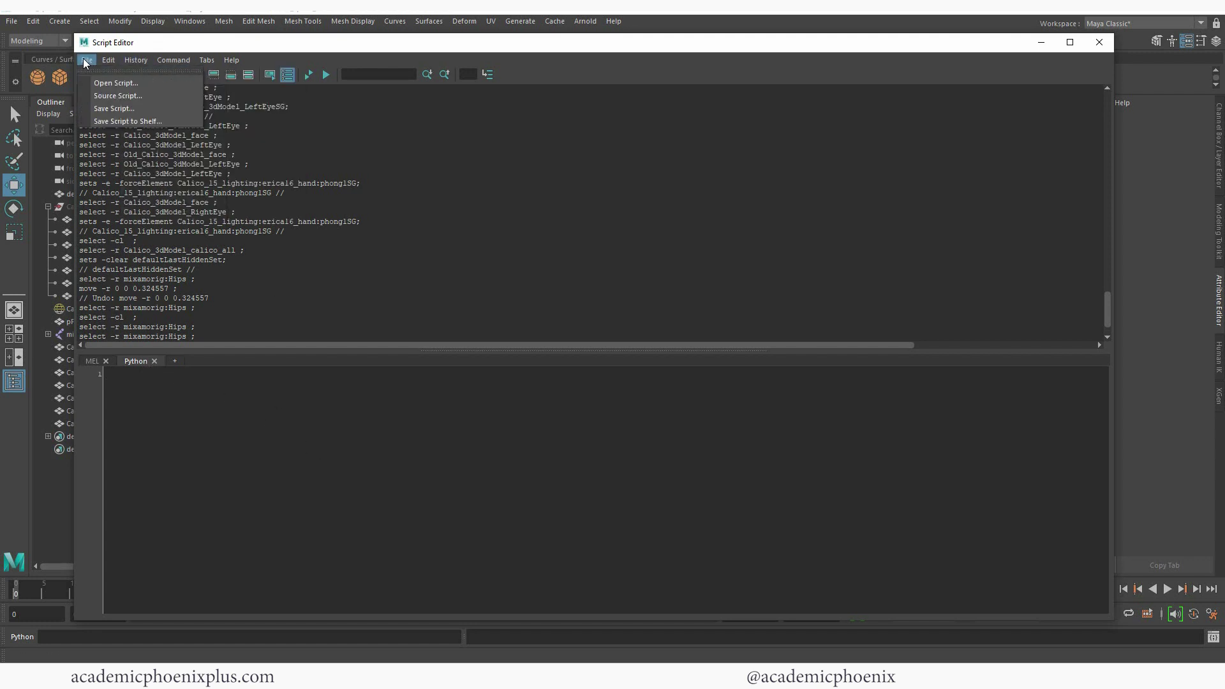
{"action": "left_click", "coordinate": [103, 83]}
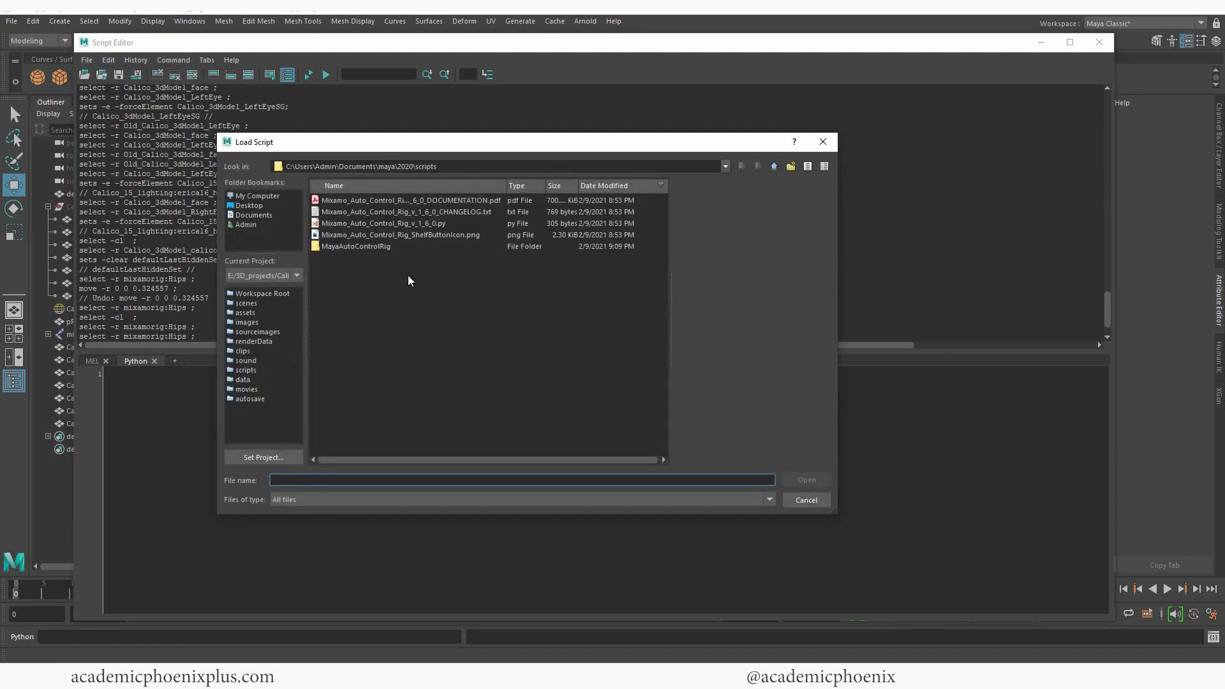
{"action": "left_click", "coordinate": [376, 225]}
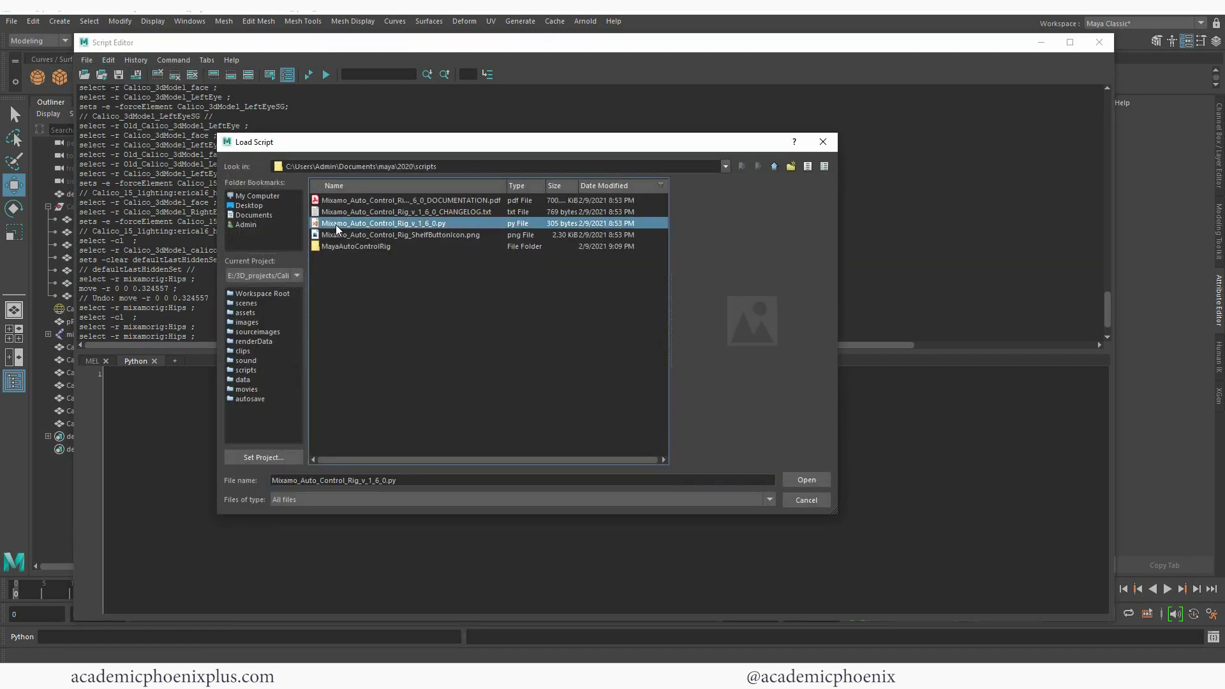
{"action": "double_click", "coordinate": [435, 223]}
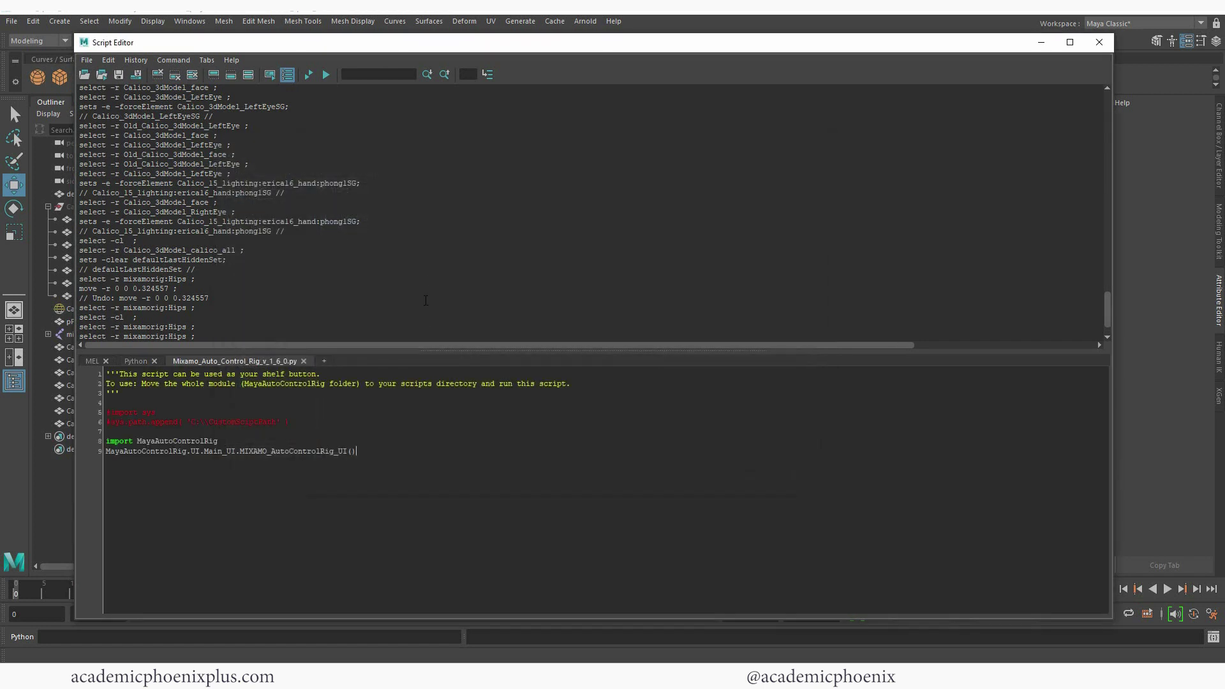
Step: Run the whole Mixamo script, then close the Auto-Control-Rig window it opens
{"action": "left_click_drag", "start_coordinate": [391, 470], "coordinate": [106, 373]}
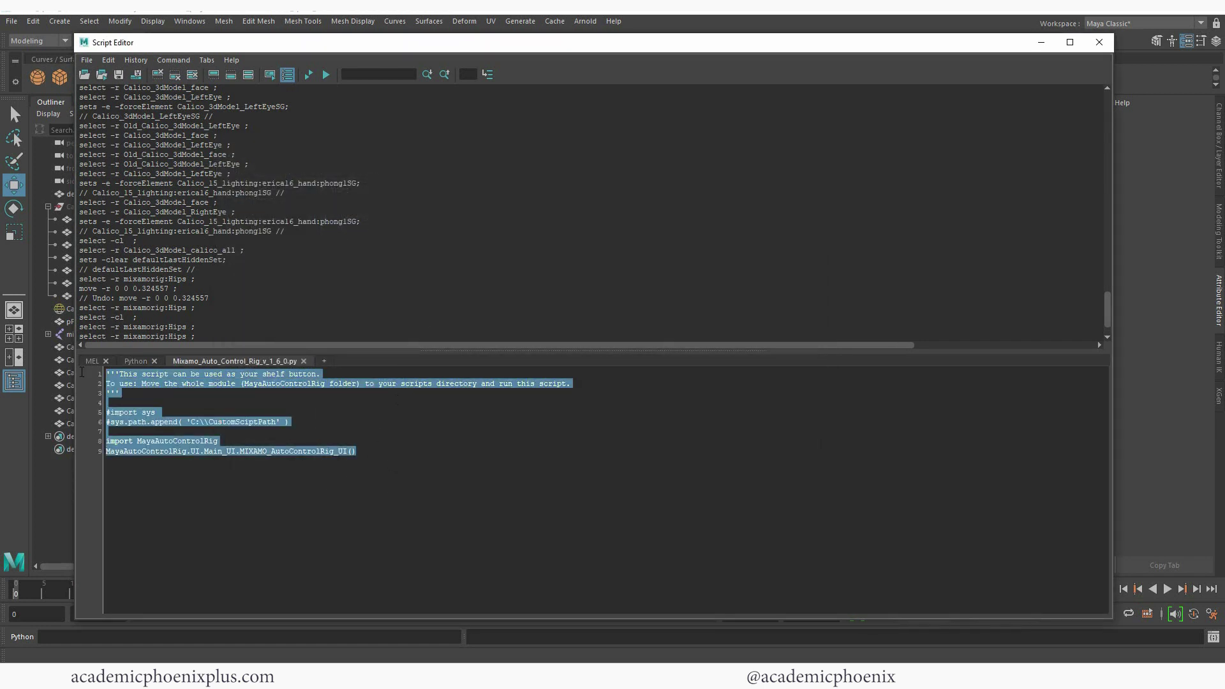
{"action": "left_click", "coordinate": [390, 423]}
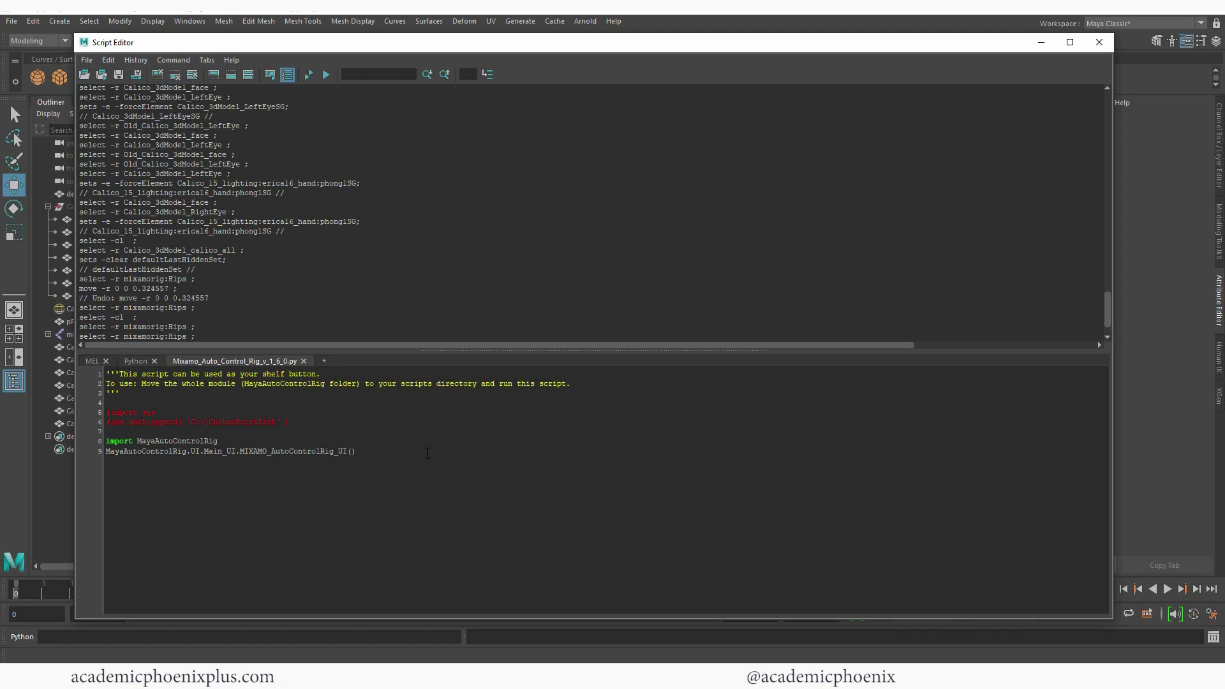
{"action": "key", "text": "ctrl+a"}
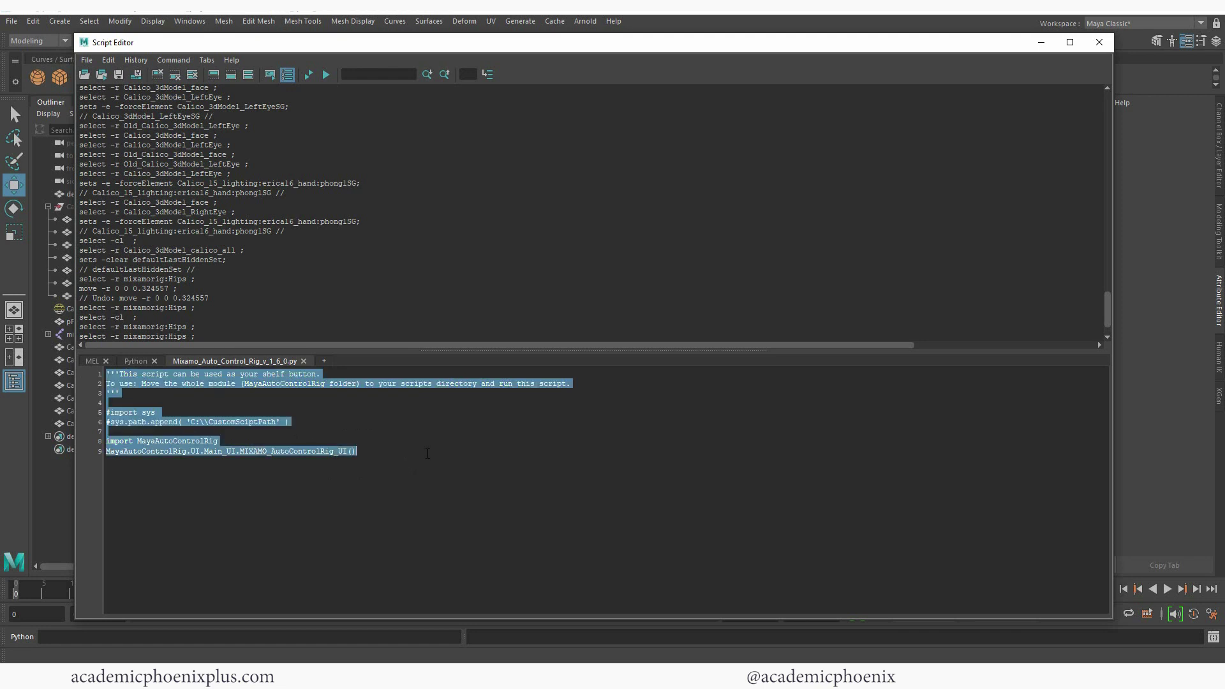
{"action": "key", "text": "ctrl+Return"}
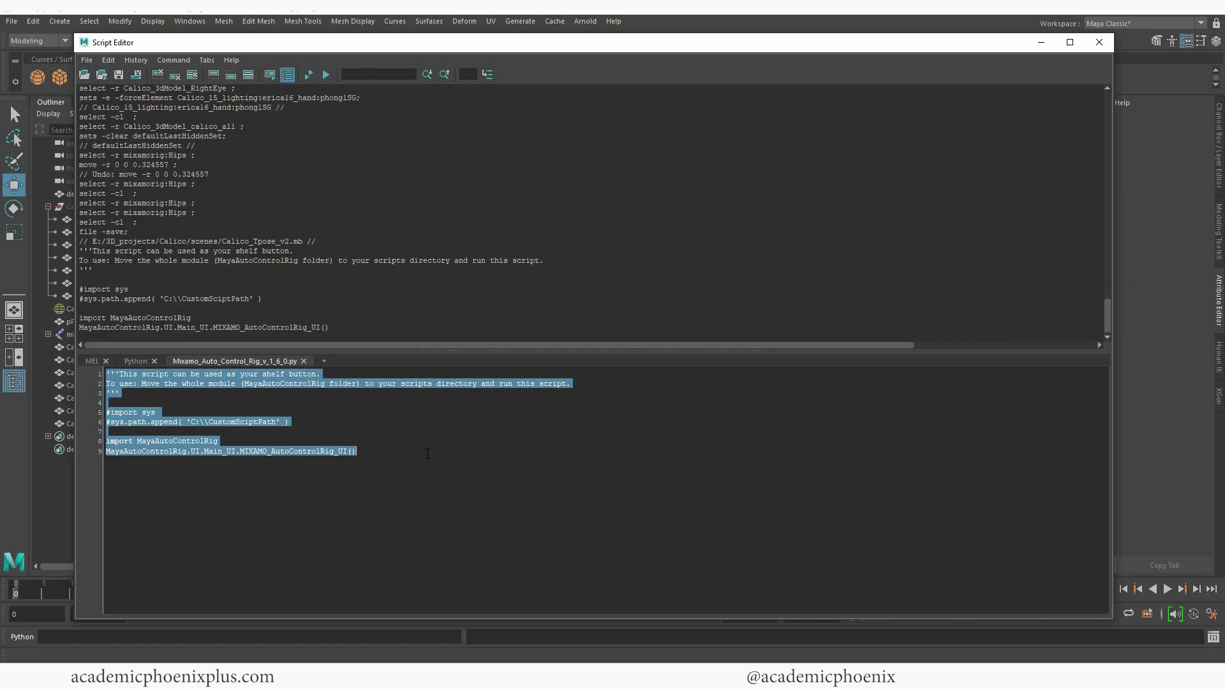
{"action": "left_click_drag", "start_coordinate": [572, 231], "coordinate": [617, 232]}
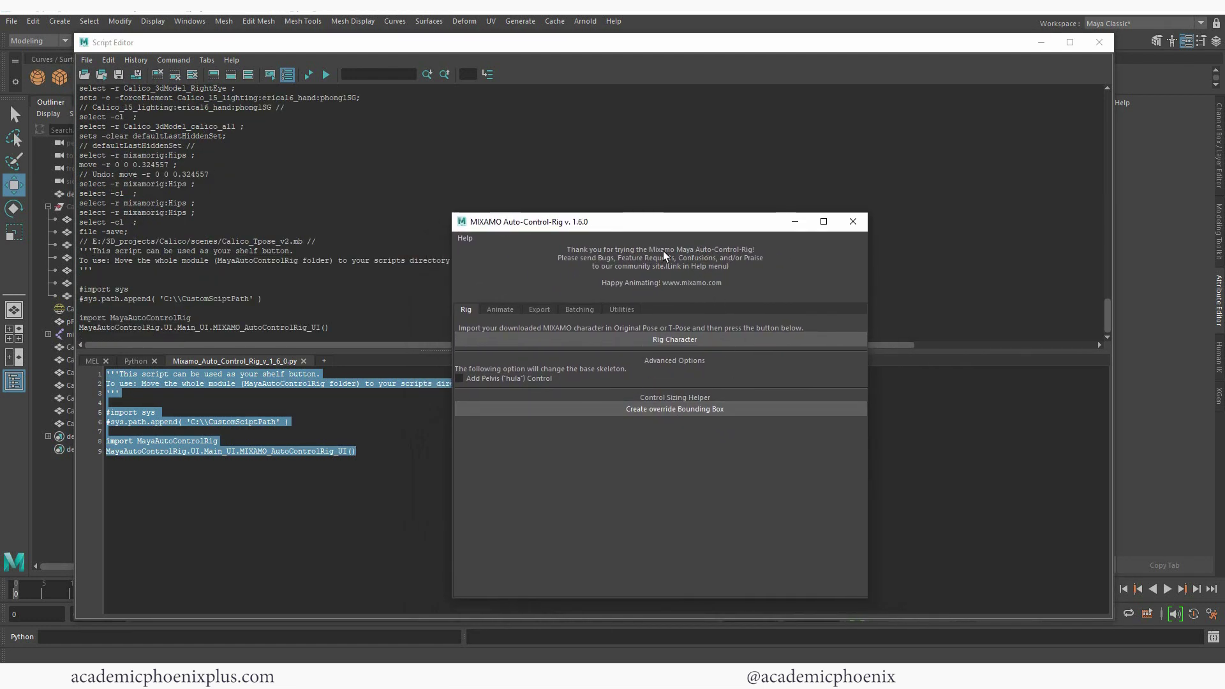
{"action": "left_click_drag", "start_coordinate": [722, 228], "coordinate": [795, 233]}
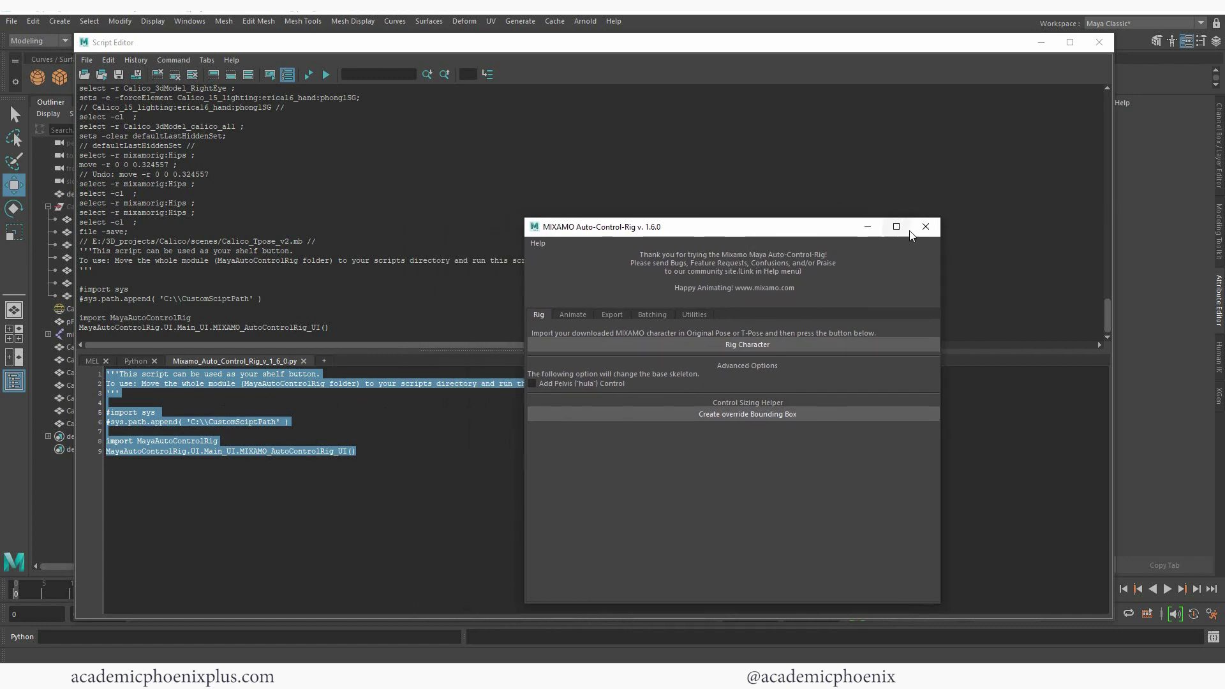
{"action": "left_click", "coordinate": [925, 227]}
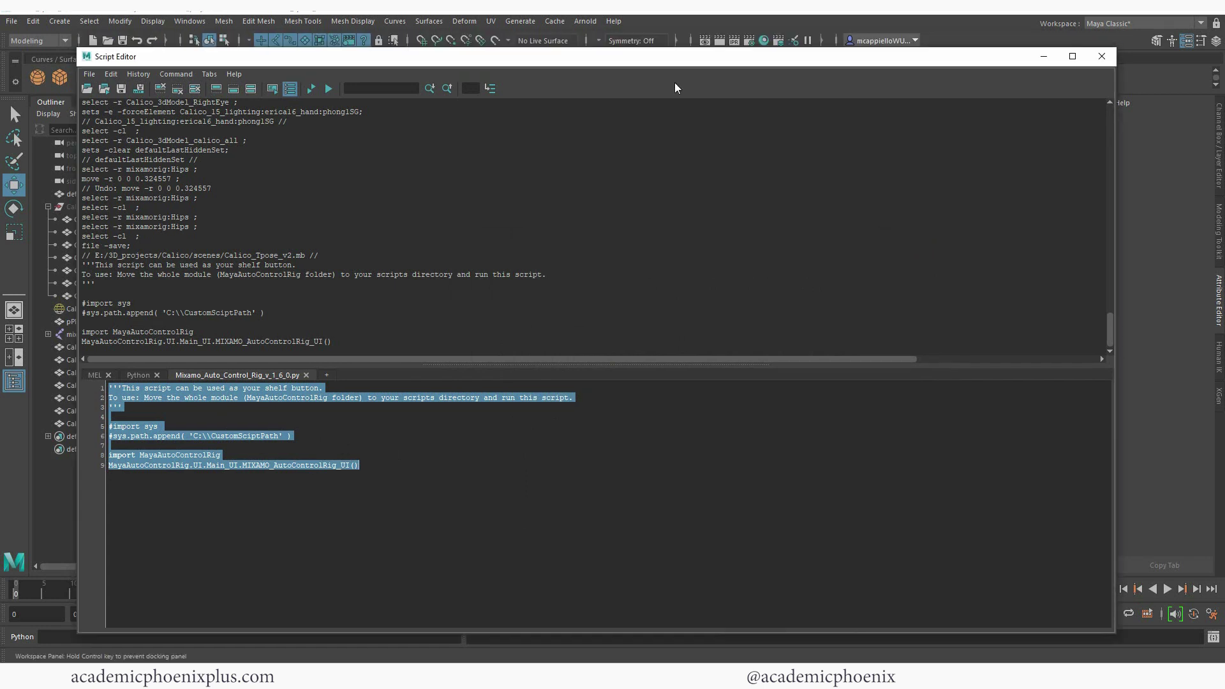
Step: Drag the selected Mixamo script code onto the Custom shelf as a new button
{"action": "left_click_drag", "start_coordinate": [675, 45], "coordinate": [684, 176]}
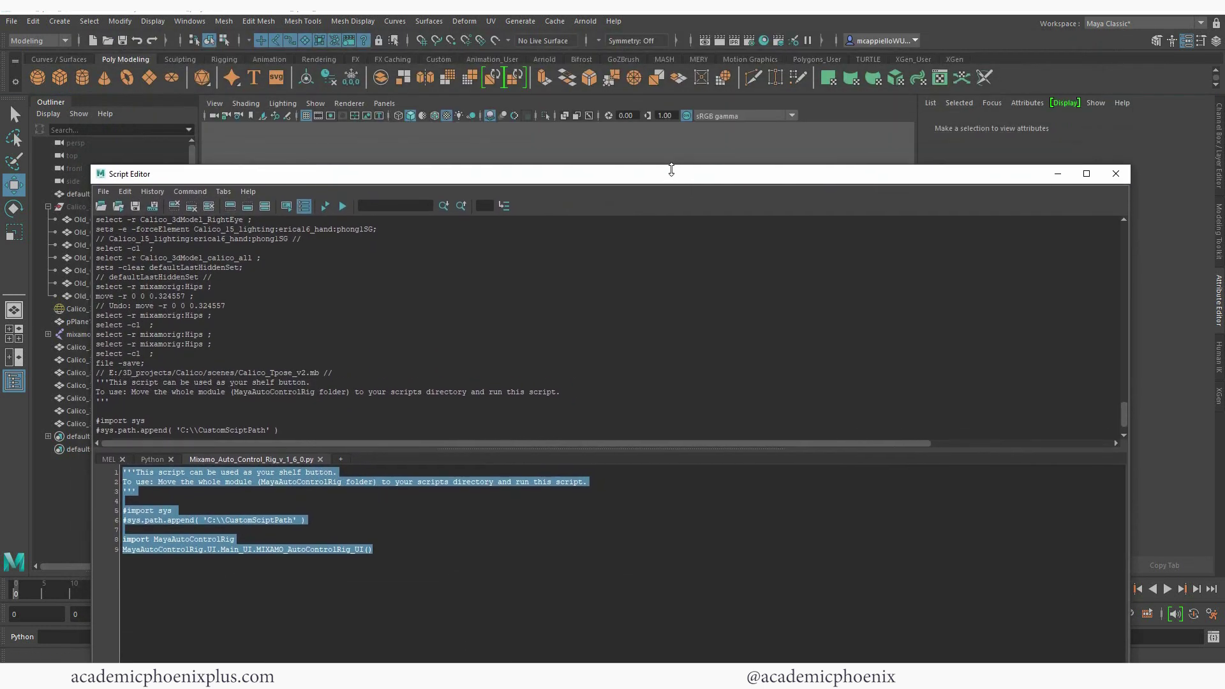
{"action": "left_click", "coordinate": [390, 573]}
{"action": "left_click_drag", "start_coordinate": [390, 574], "coordinate": [115, 476]}
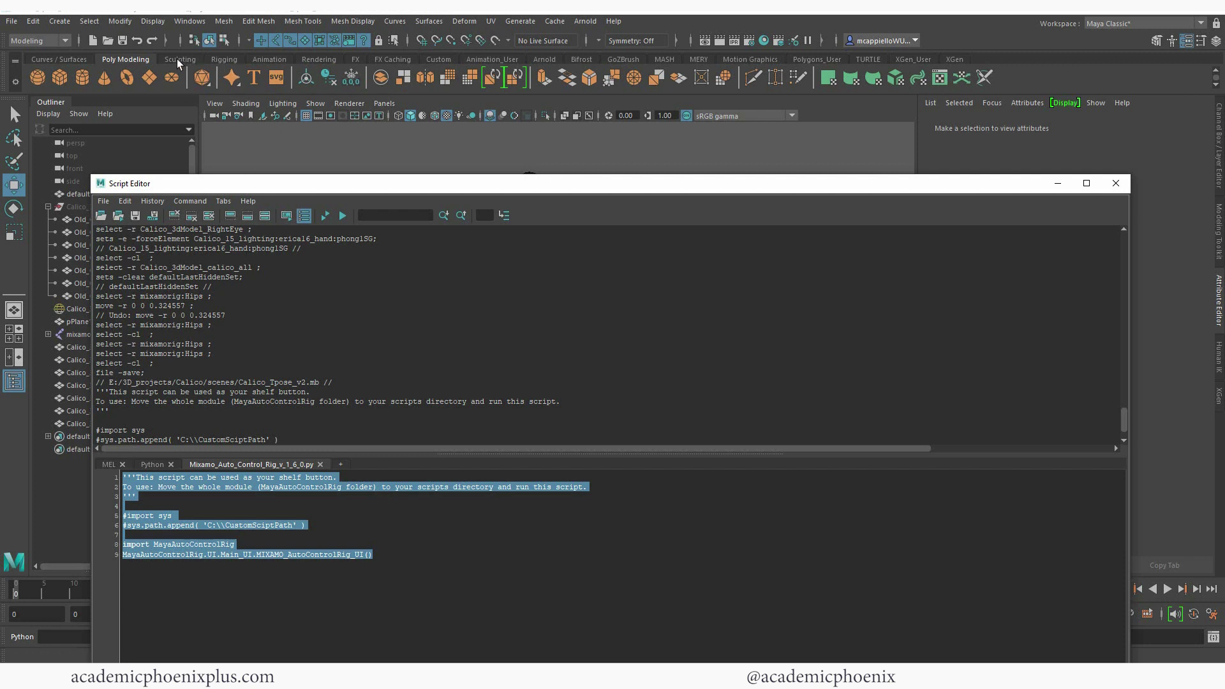
{"action": "left_click", "coordinate": [439, 59]}
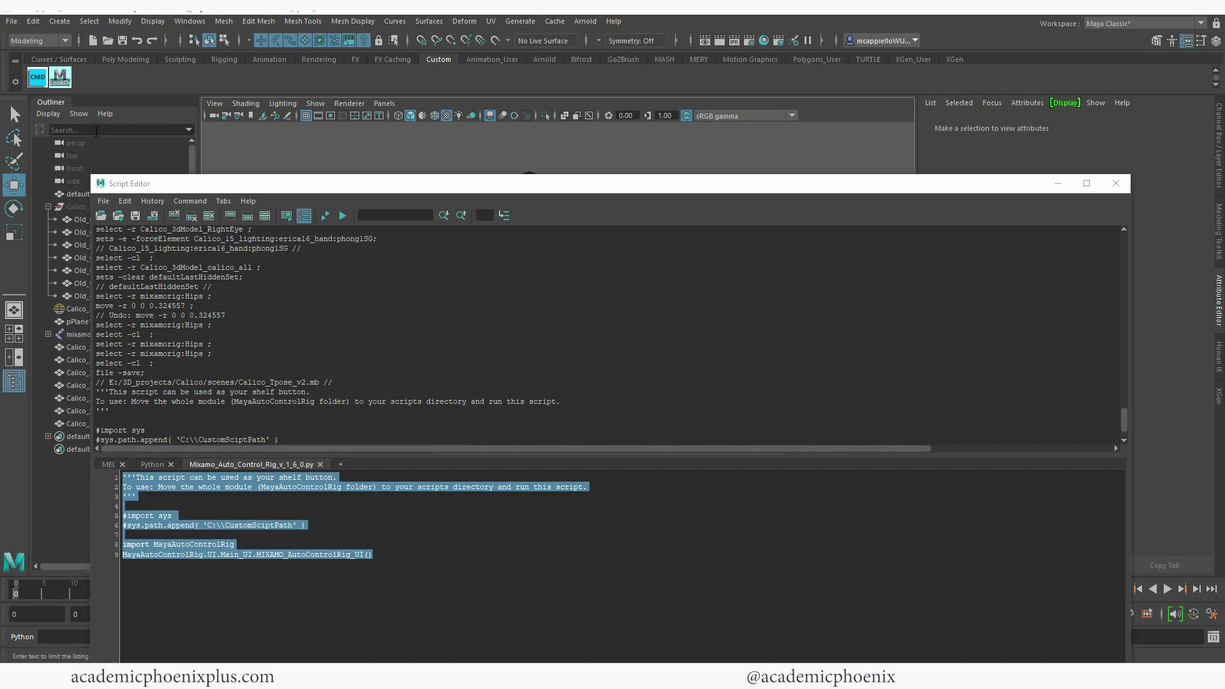
{"action": "left_click_drag", "start_coordinate": [379, 554], "coordinate": [125, 481]}
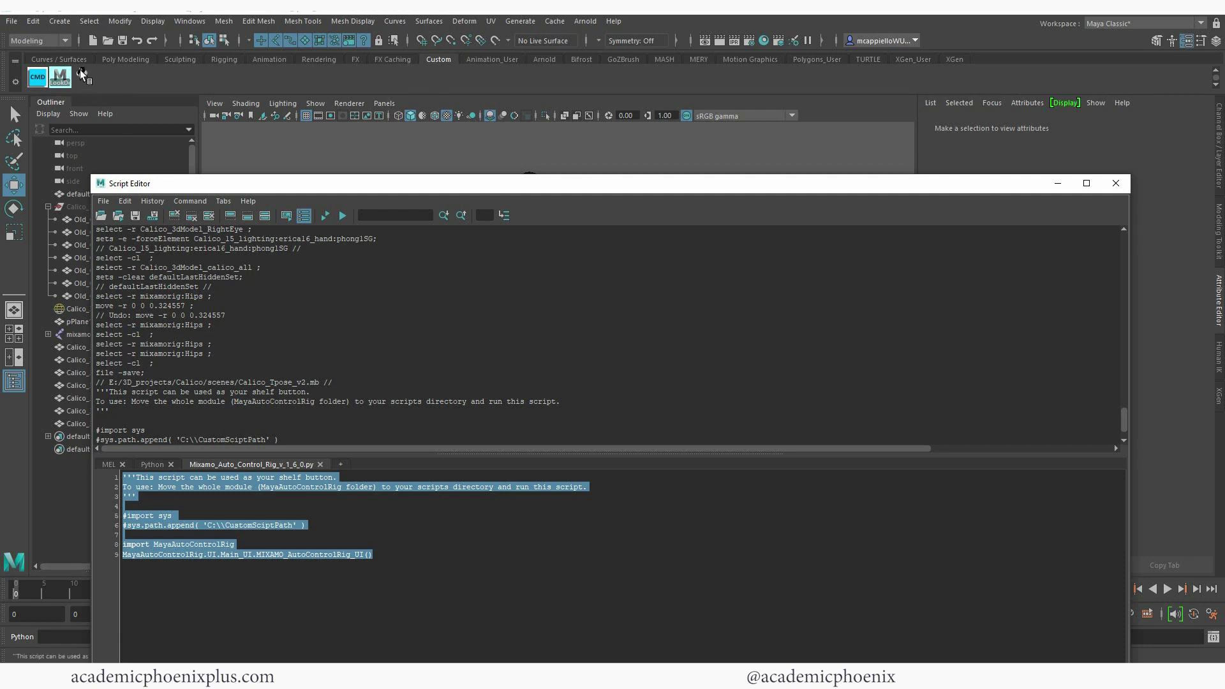
{"action": "middle_click_drag", "start_coordinate": [81, 72], "coordinate": [81, 72]}
Step: Open the Mixamo shelf button's settings in the Shelf Editor's Shelves tab
{"action": "right_click", "coordinate": [84, 76]}
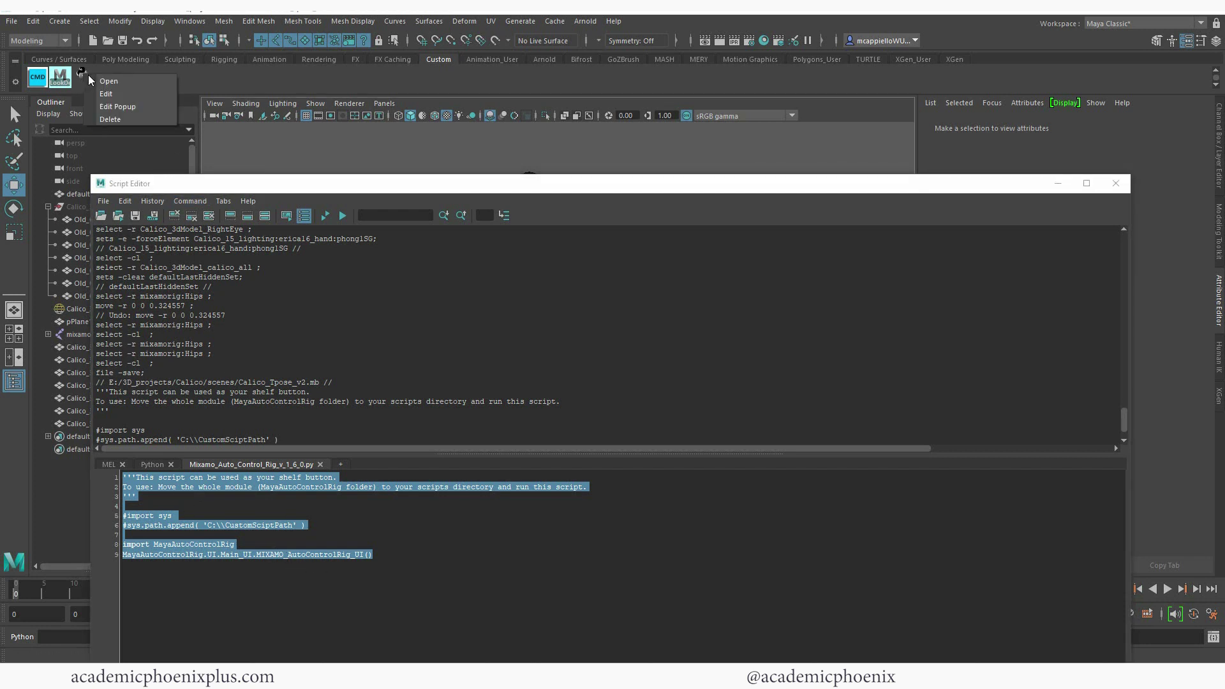
{"action": "left_click", "coordinate": [103, 94]}
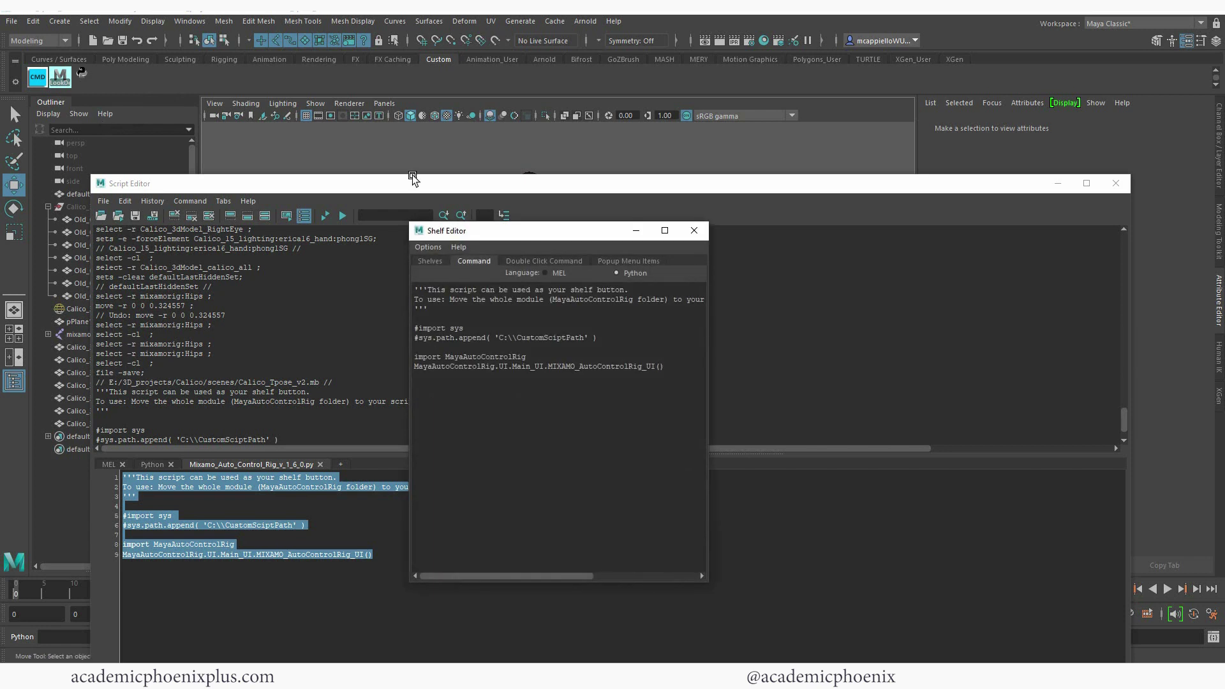
{"action": "left_click_drag", "start_coordinate": [420, 289], "coordinate": [667, 368]}
{"action": "left_click", "coordinate": [599, 359]}
{"action": "left_click", "coordinate": [436, 263]}
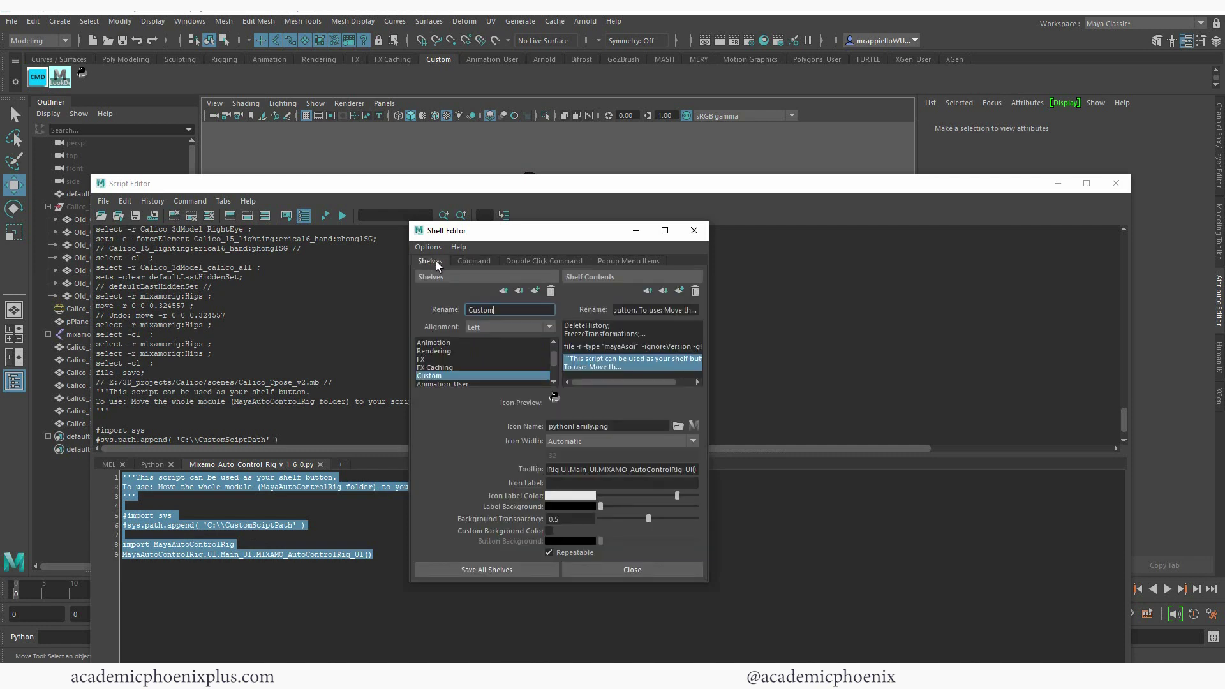
Step: Set the button icon to Mixamo_Auto_Control_Rig_ShelfButtonIcon.png, save all shelves, and close the Script Editor
{"action": "left_click", "coordinate": [584, 427]}
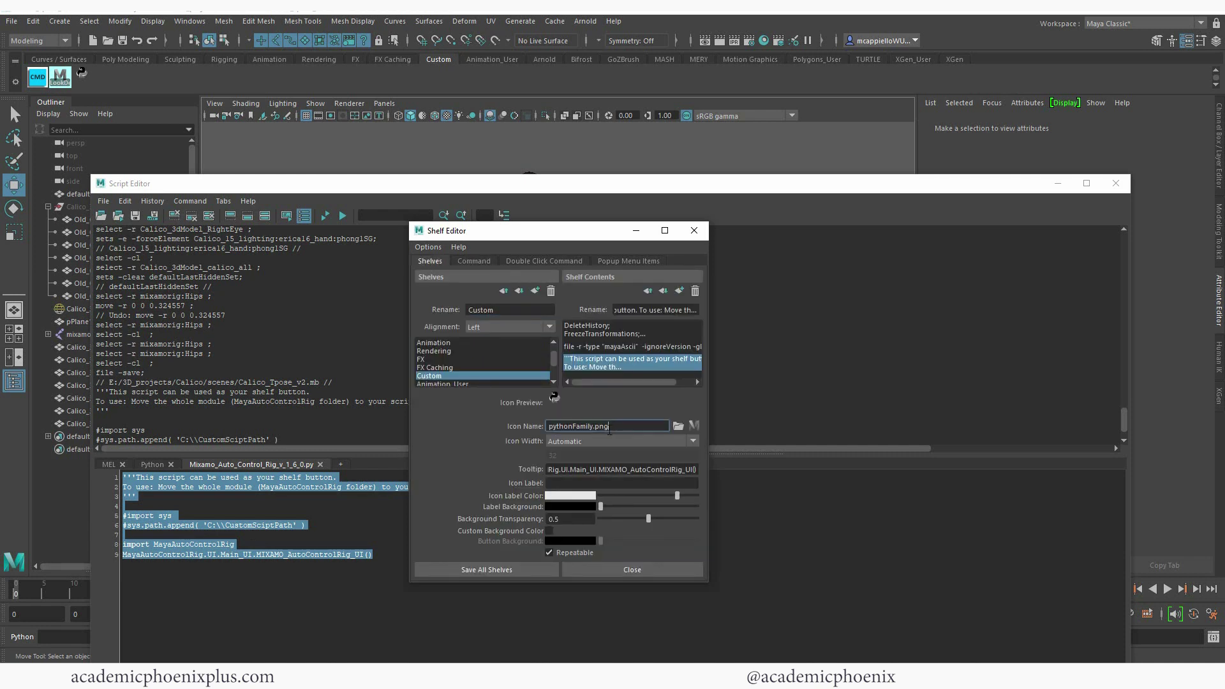
{"action": "left_click", "coordinate": [678, 425]}
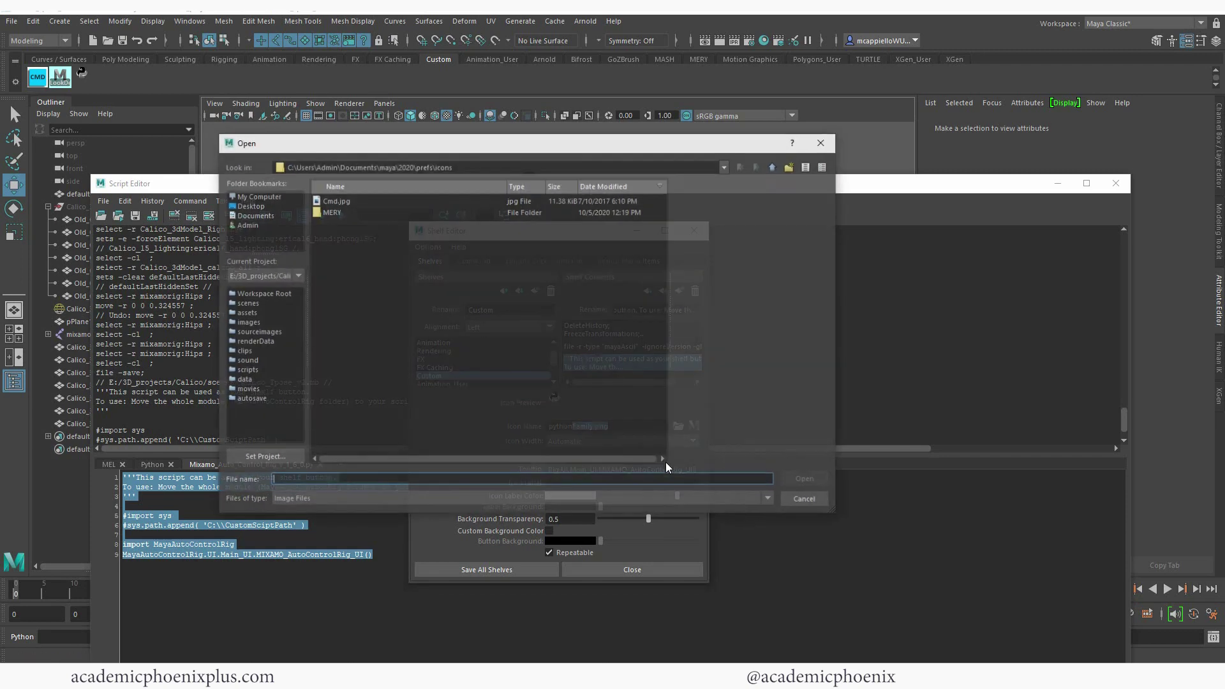
{"action": "left_click", "coordinate": [775, 167]}
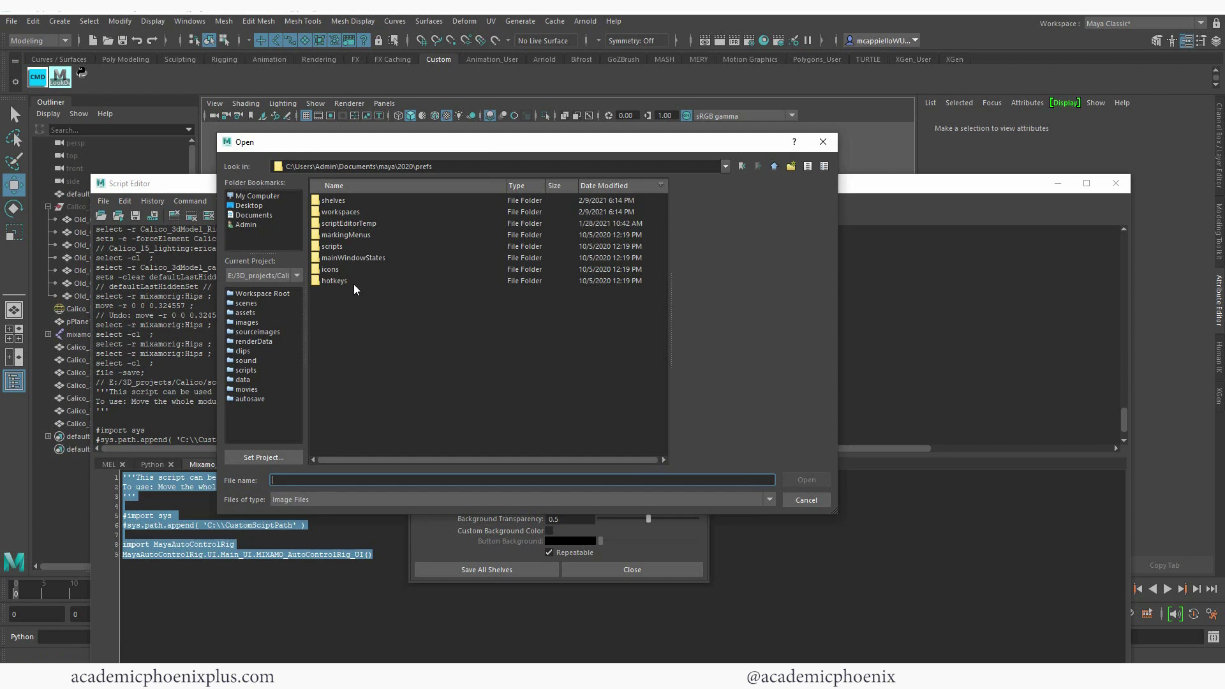
{"action": "left_click", "coordinate": [773, 167]}
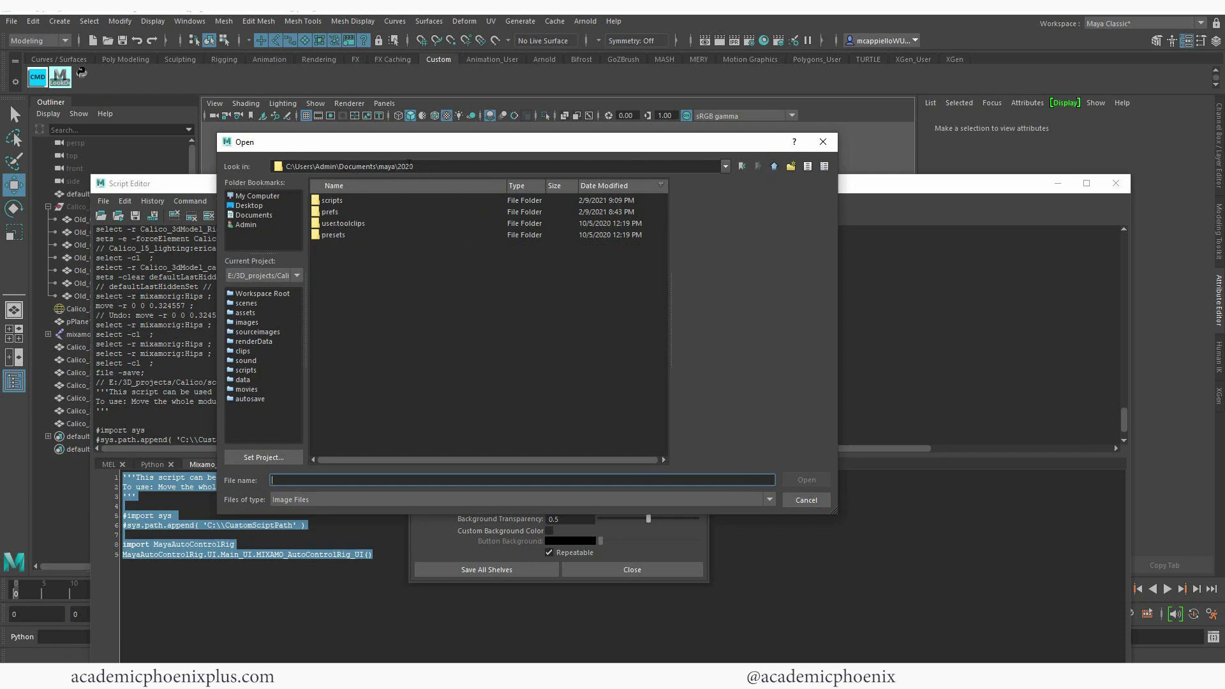
{"action": "double_click", "coordinate": [347, 200]}
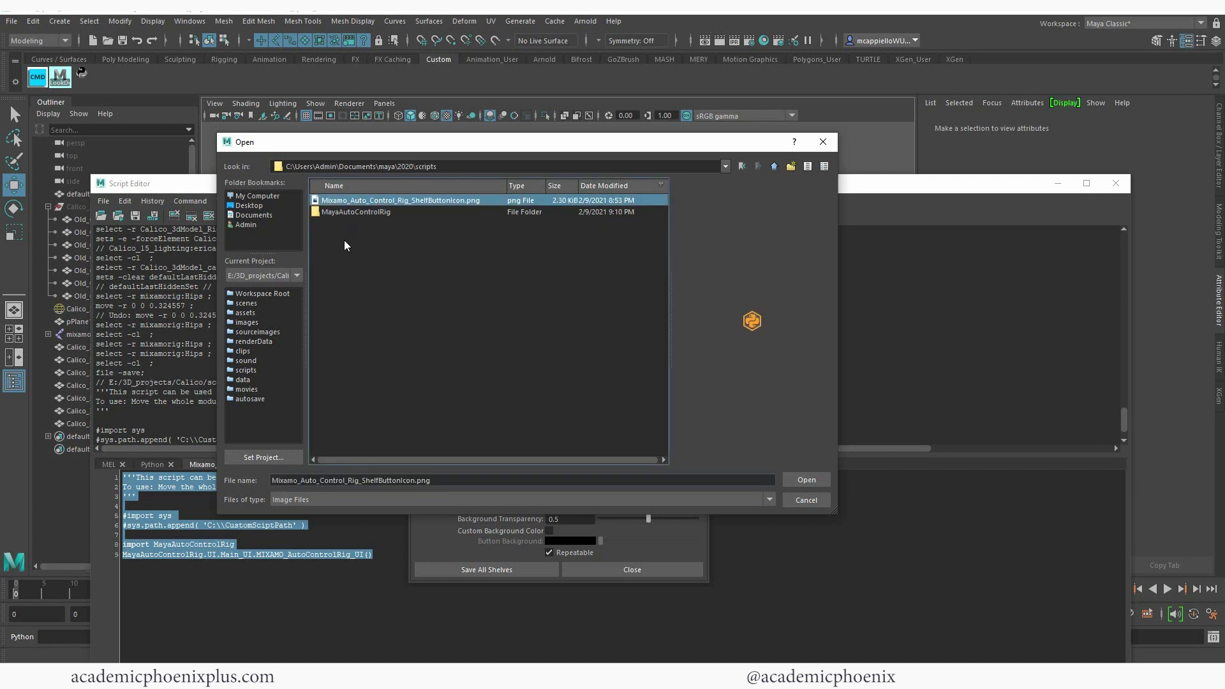
{"action": "left_click", "coordinate": [359, 213]}
{"action": "left_click", "coordinate": [424, 199]}
{"action": "double_click", "coordinate": [419, 202]}
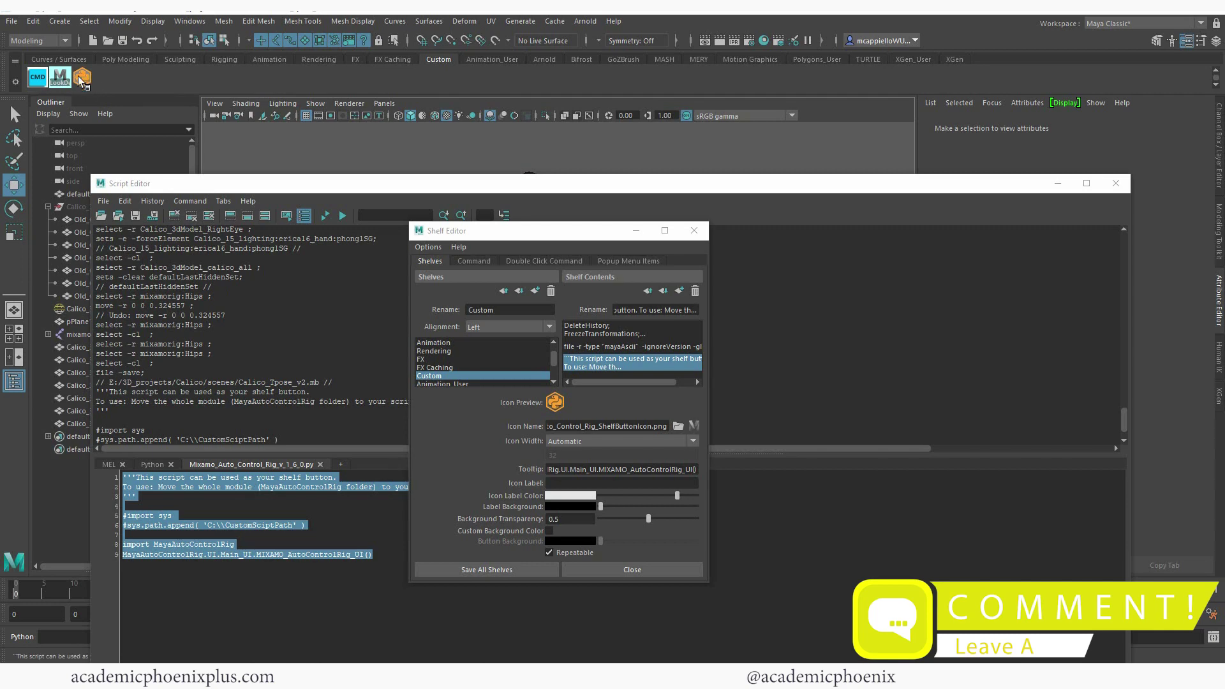
{"action": "left_click", "coordinate": [495, 569]}
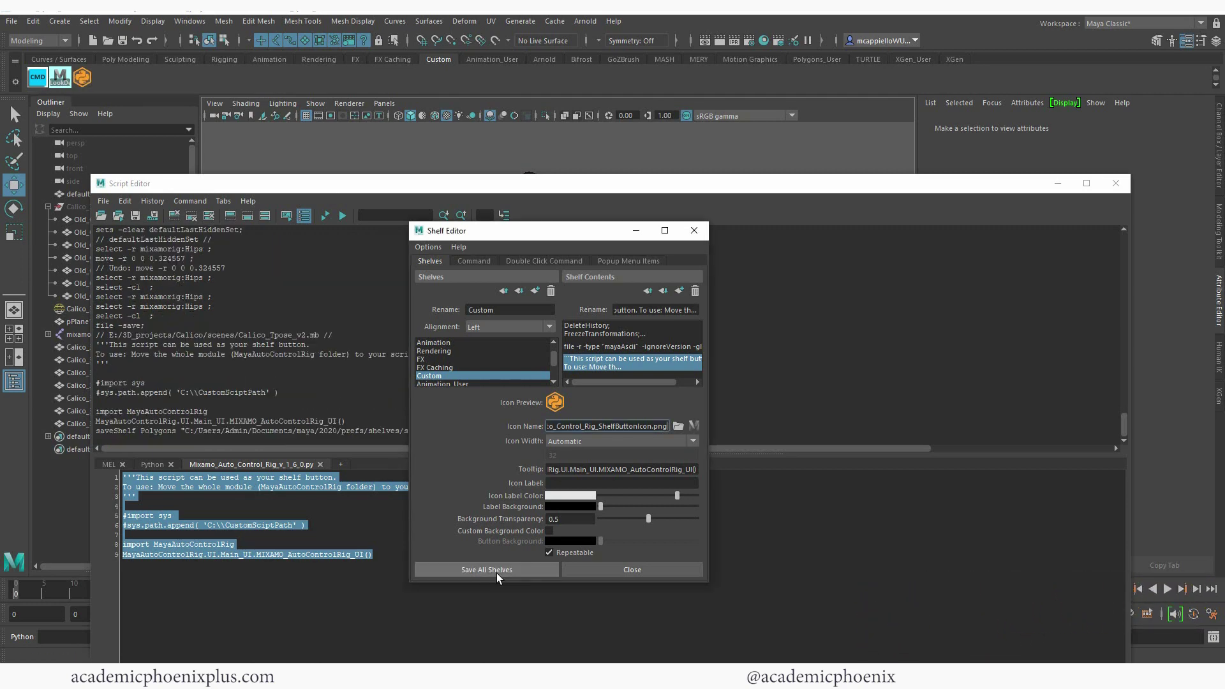
{"action": "left_click", "coordinate": [1117, 184]}
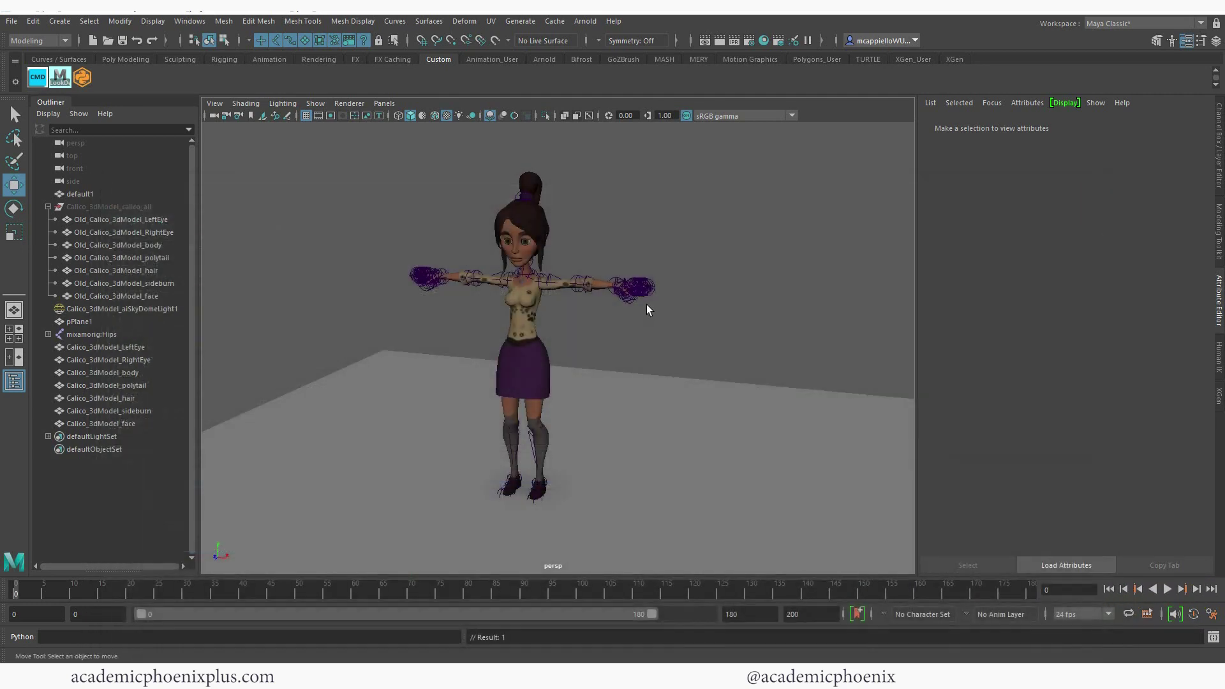
{"action": "left_click", "coordinate": [79, 76]}
{"action": "left_click_drag", "start_coordinate": [719, 230], "coordinate": [721, 169]}
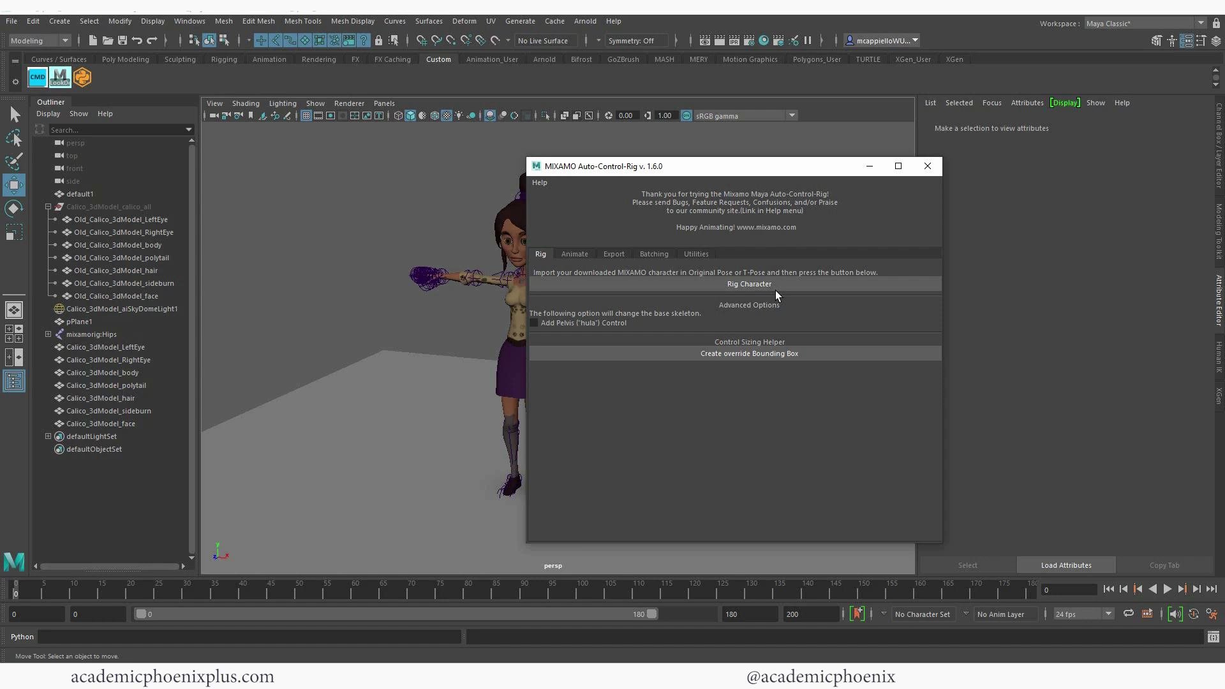
{"action": "left_click", "coordinate": [97, 334]}
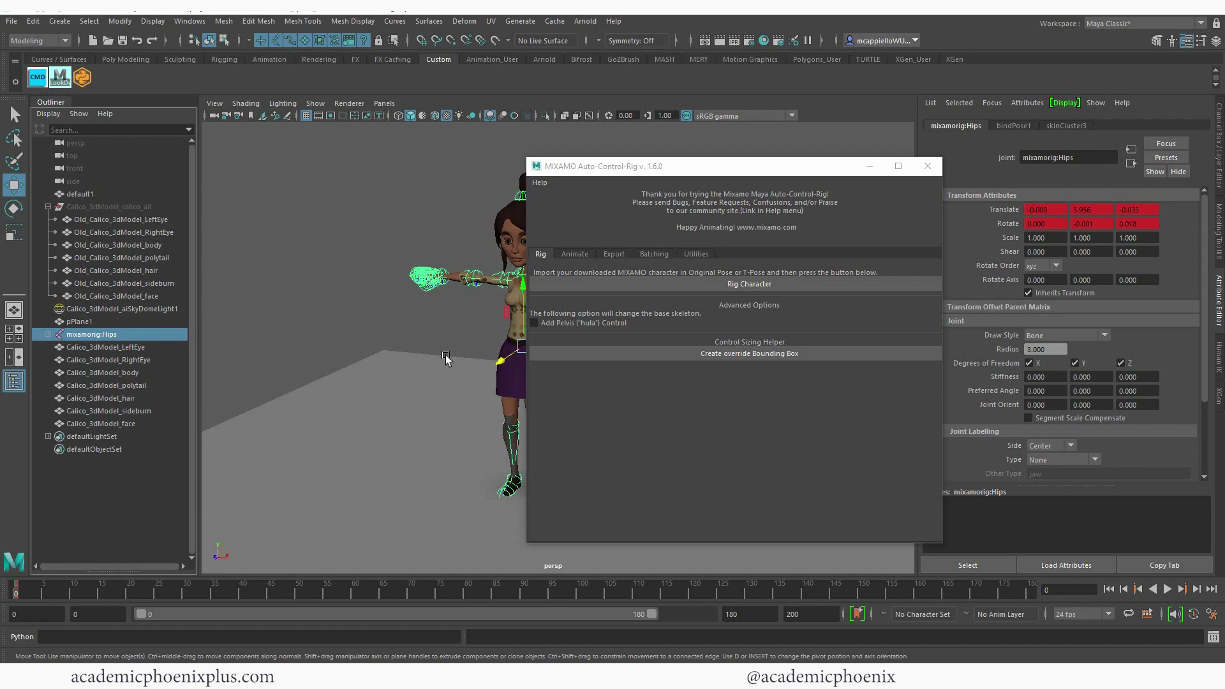
{"action": "left_click", "coordinate": [742, 287]}
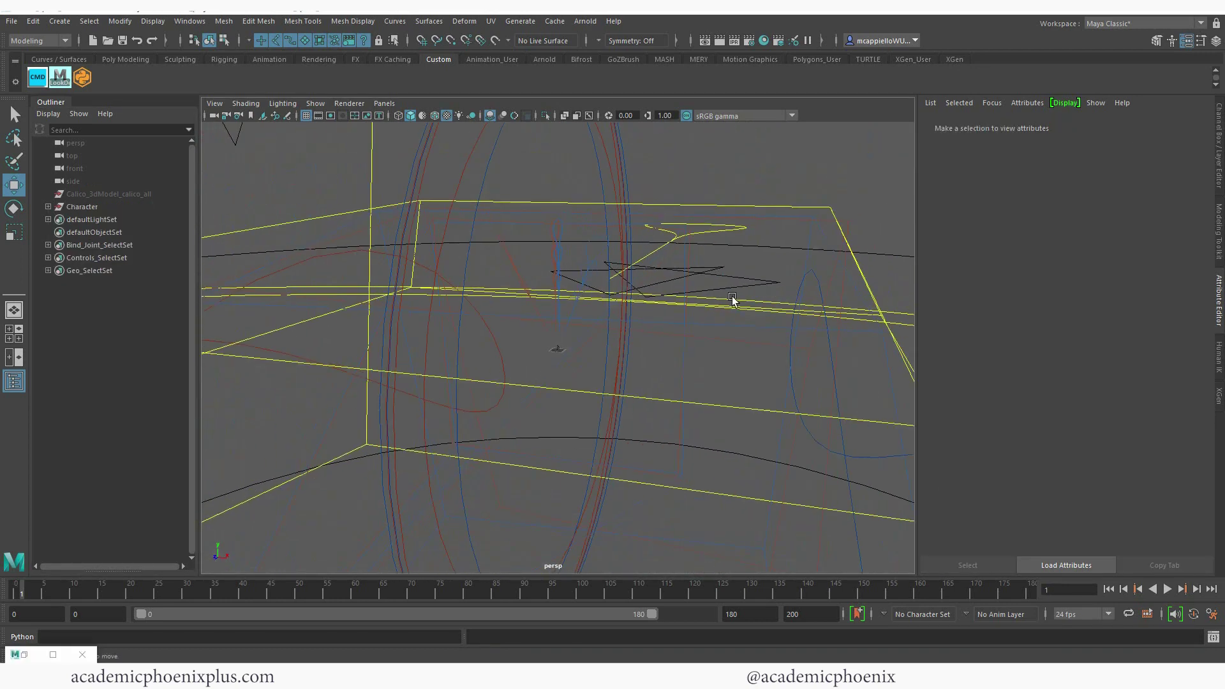
{"action": "right_click_drag", "start_coordinate": [732, 298], "coordinate": [459, 290], "text": "alt"}
{"action": "middle_click_drag", "start_coordinate": [459, 290], "coordinate": [626, 287], "text": "alt"}
{"action": "right_click_drag", "start_coordinate": [625, 287], "coordinate": [998, 391], "text": "alt"}
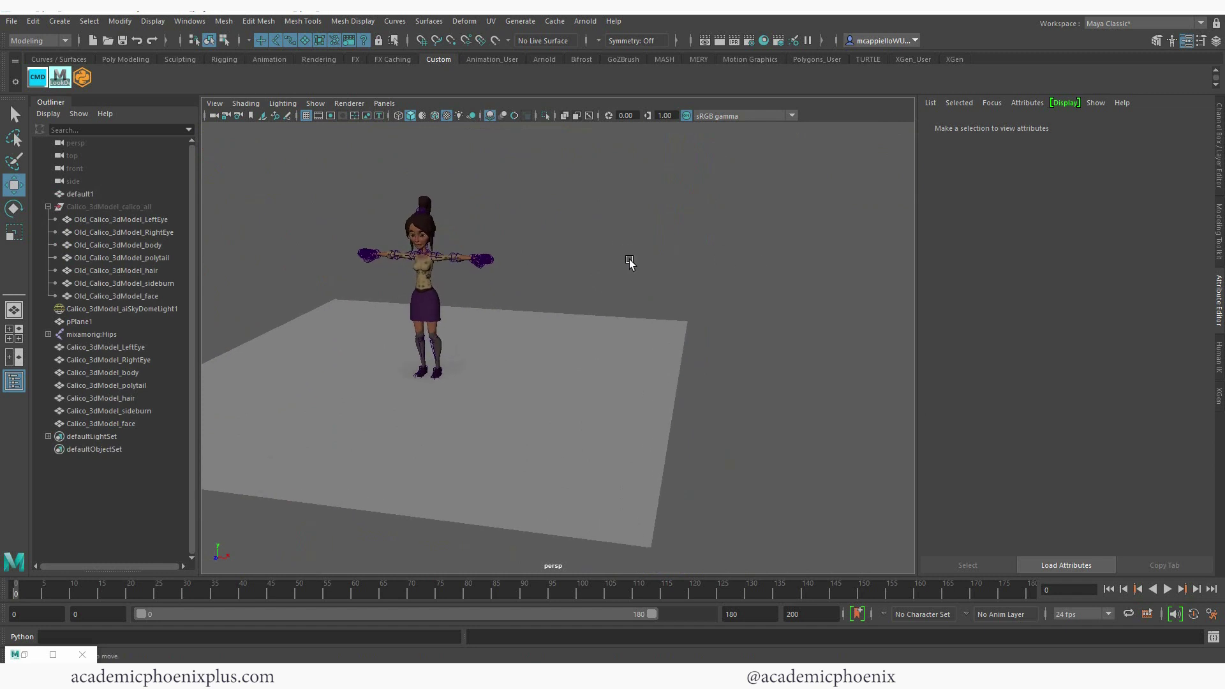
Step: Delete the Calico_3dModel_calico_all group and frame the view on mixamorig:Hips
{"action": "left_click", "coordinate": [147, 208]}
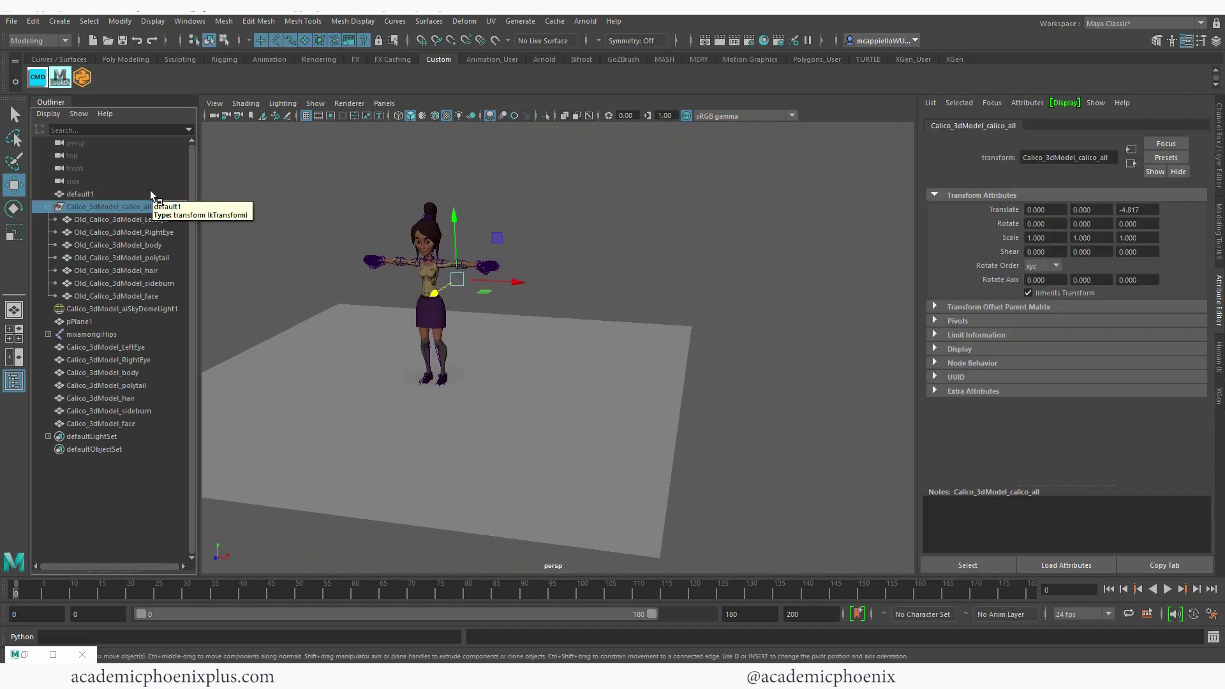
{"action": "key", "text": "Delete"}
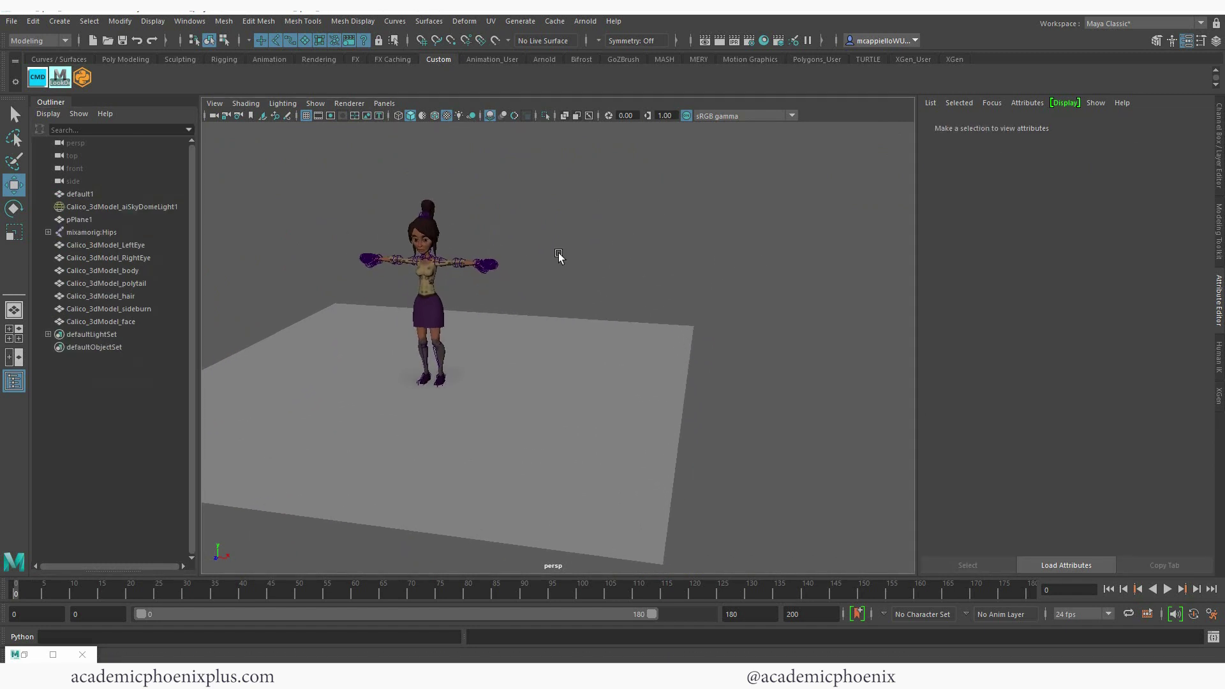
{"action": "left_click", "coordinate": [120, 233]}
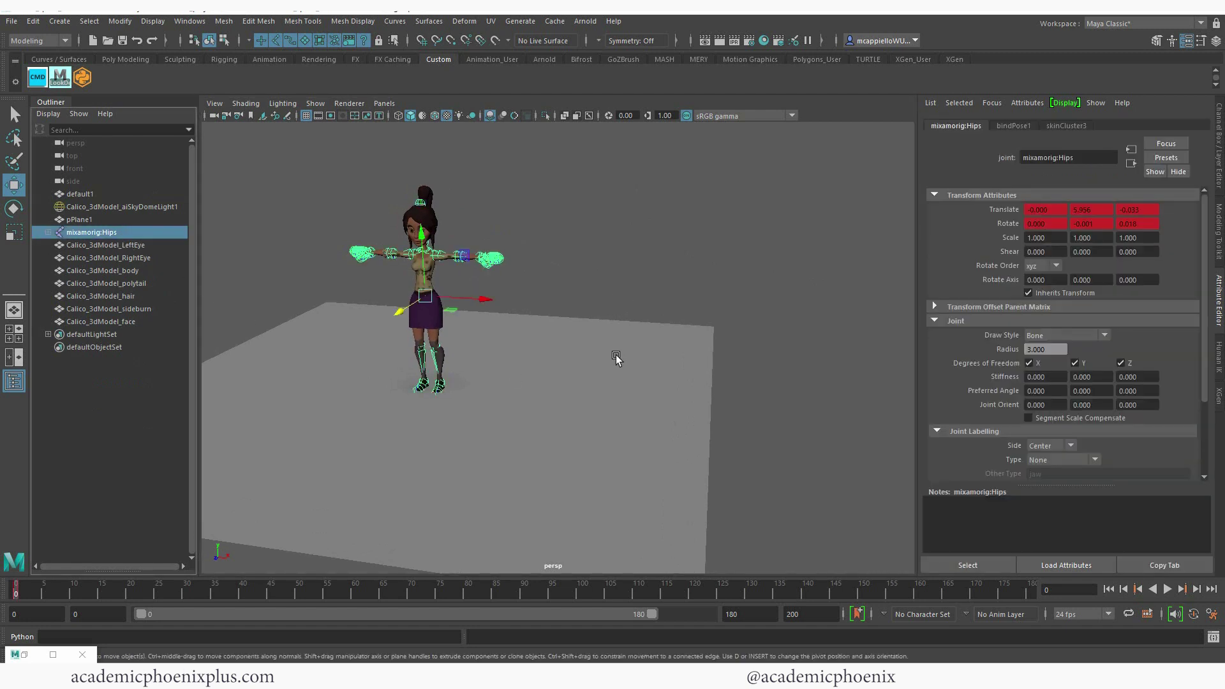
{"action": "key", "text": "f"}
{"action": "right_click_drag", "start_coordinate": [657, 282], "coordinate": [685, 333], "text": "alt"}
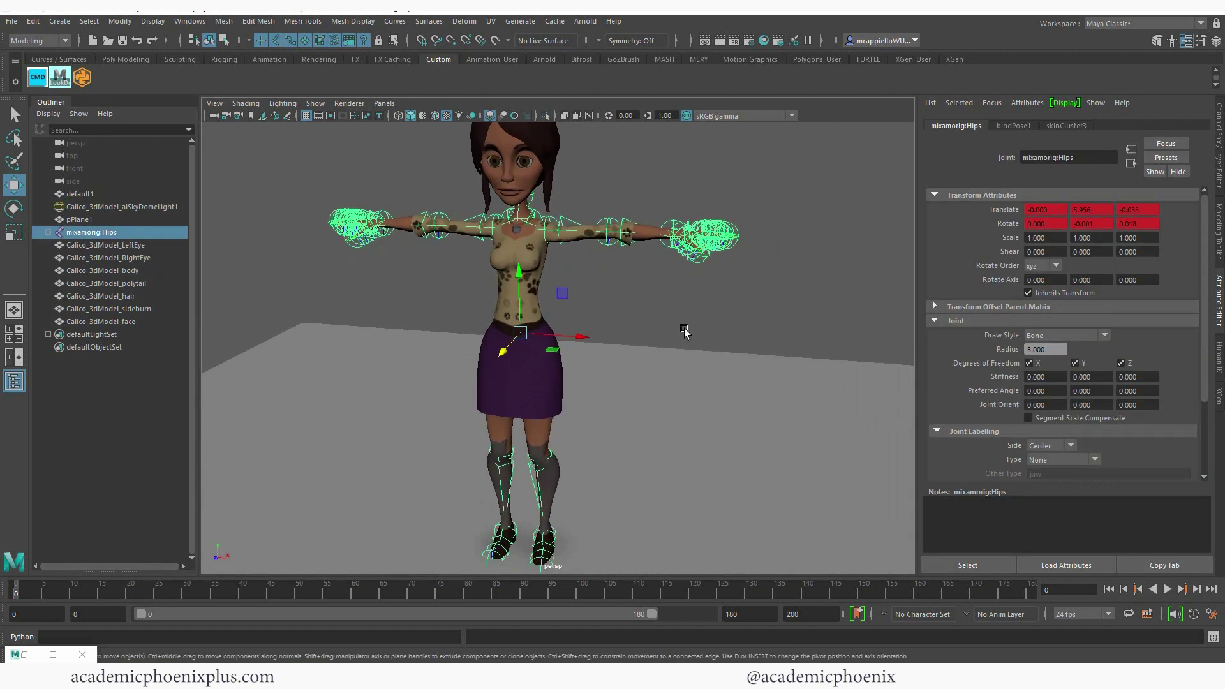
{"action": "left_click_drag", "start_coordinate": [686, 333], "coordinate": [549, 338], "text": "alt"}
Step: Create the override bounding box cube from the Mixamo Auto-Control-Rig tool
{"action": "left_click", "coordinate": [83, 78]}
{"action": "left_click_drag", "start_coordinate": [708, 168], "coordinate": [859, 145]}
{"action": "left_click", "coordinate": [894, 324]}
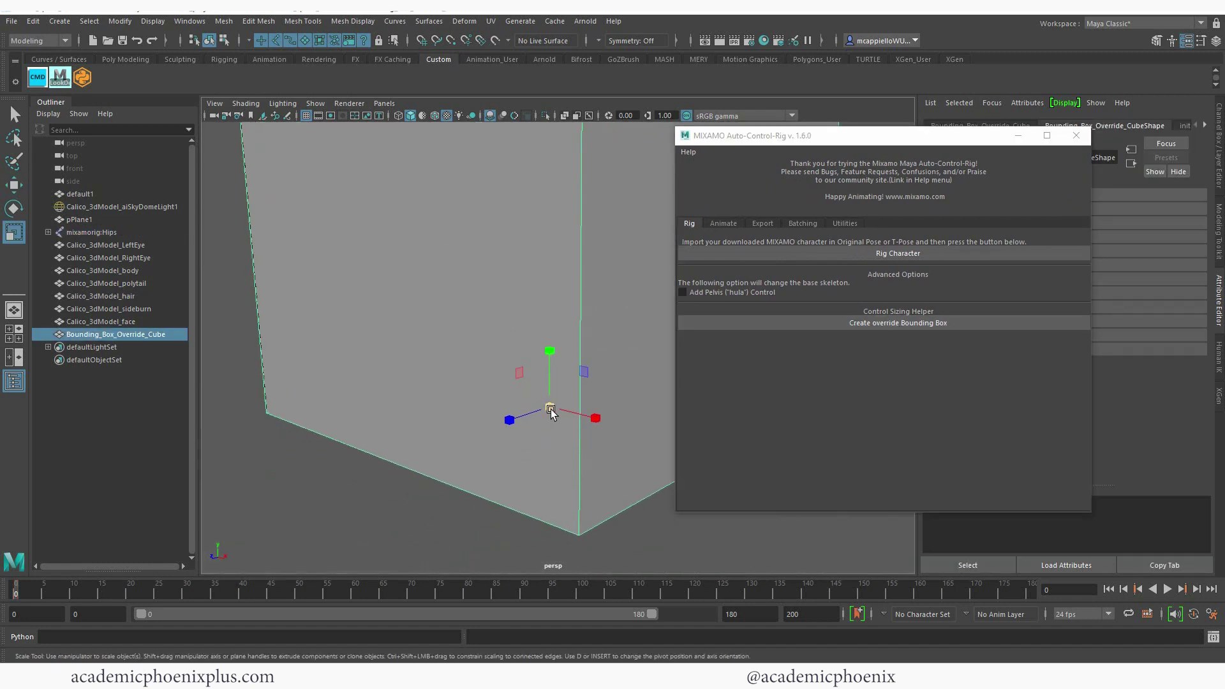
Step: Shrink the override cube to 0.05 scale and rig the character, inspecting the new controls
{"action": "left_click_drag", "start_coordinate": [550, 409], "coordinate": [536, 334]}
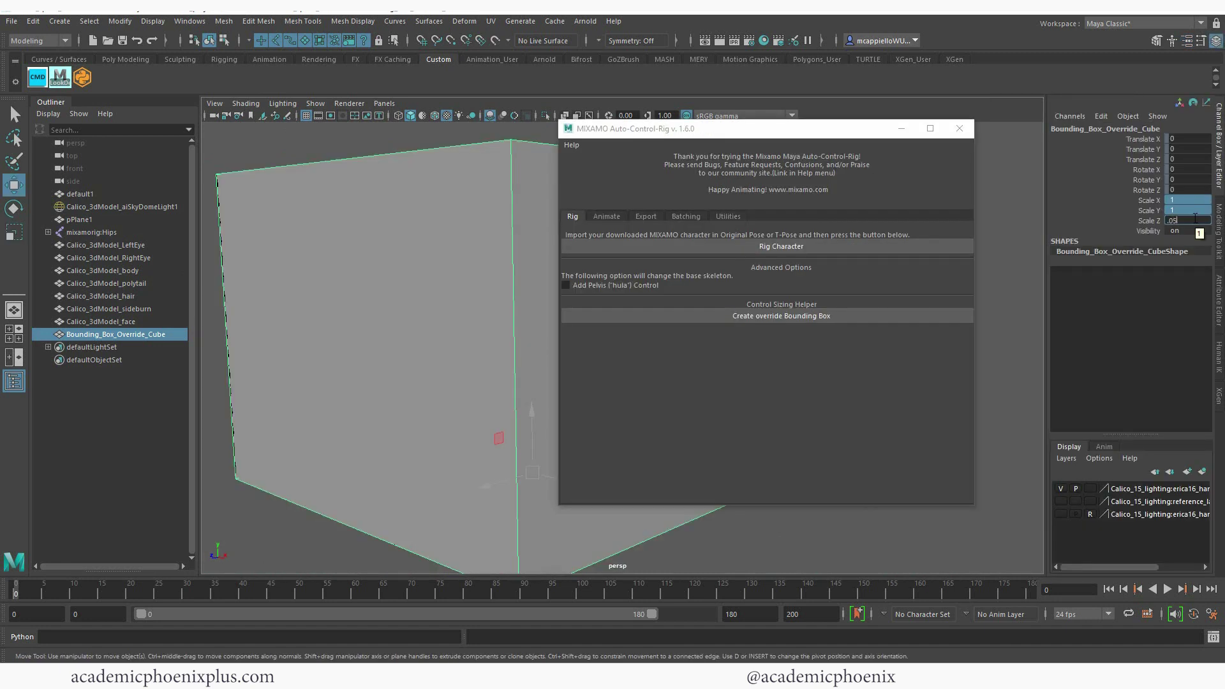
{"action": "key", "text": "Return"}
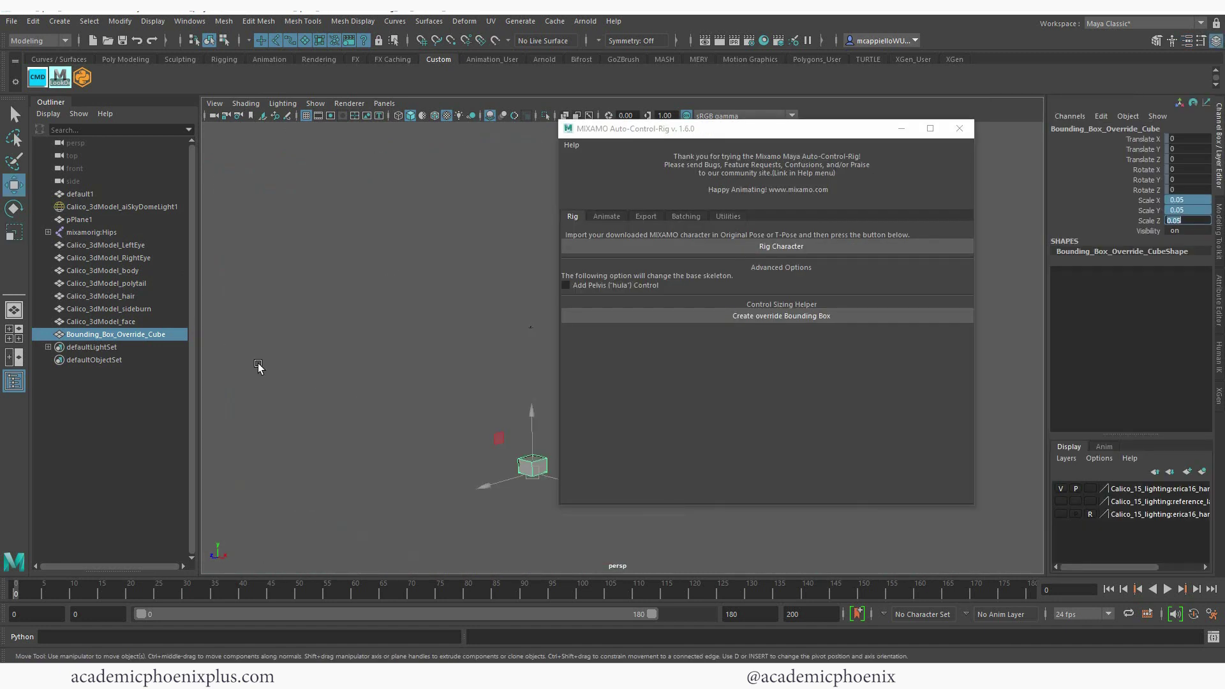
{"action": "left_click", "coordinate": [794, 246]}
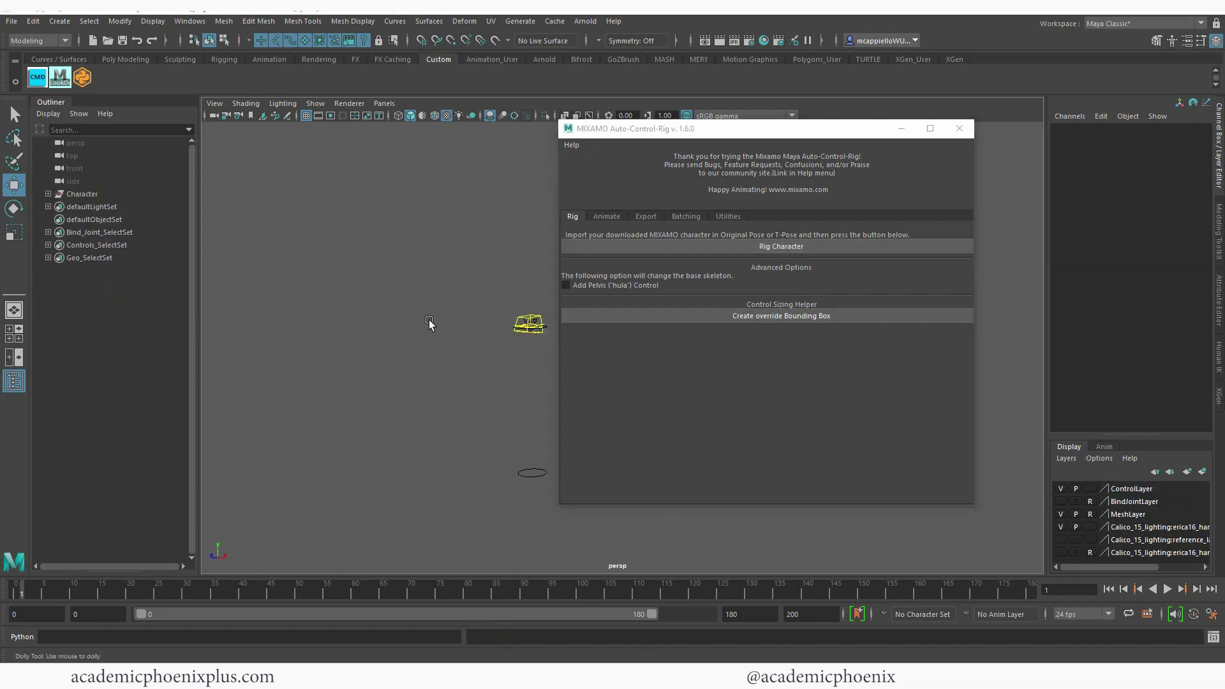
{"action": "right_click_drag", "start_coordinate": [474, 418], "coordinate": [724, 459], "text": "alt"}
{"action": "middle_click_drag", "start_coordinate": [379, 421], "coordinate": [495, 386], "text": "alt"}
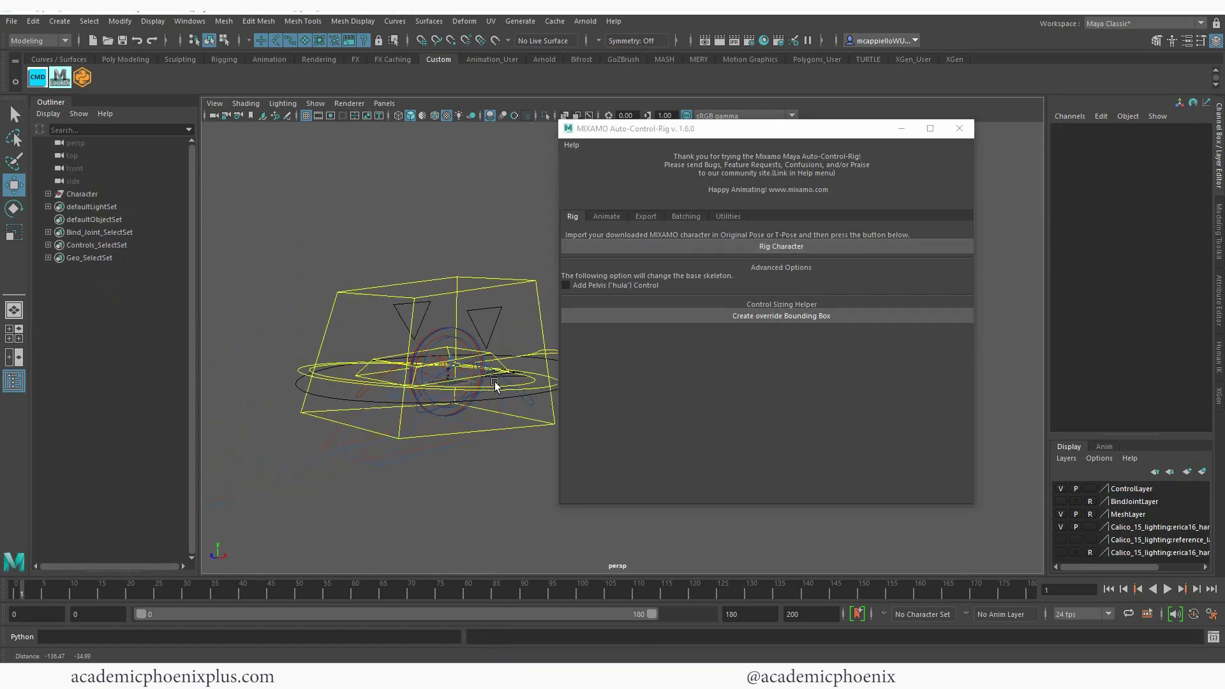
{"action": "right_click_drag", "start_coordinate": [495, 385], "coordinate": [678, 391], "text": "alt"}
{"action": "middle_click_drag", "start_coordinate": [309, 393], "coordinate": [496, 405], "text": "alt"}
{"action": "right_click_drag", "start_coordinate": [496, 404], "coordinate": [409, 345], "text": "alt"}
{"action": "scroll", "coordinate": [465, 384], "scroll_direction": "down", "scroll_amount": 8}
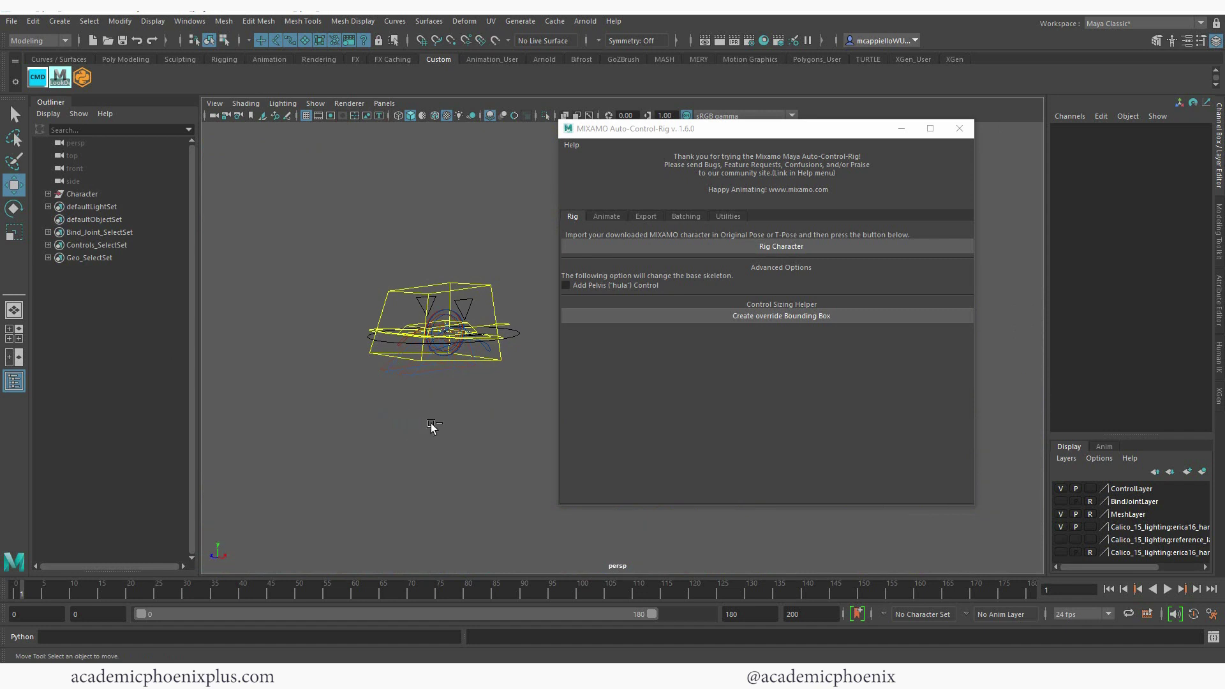
Step: Undo the rig, run Rig Character again, and close the Auto-Control-Rig window
{"action": "key", "text": "ctrl+z"}
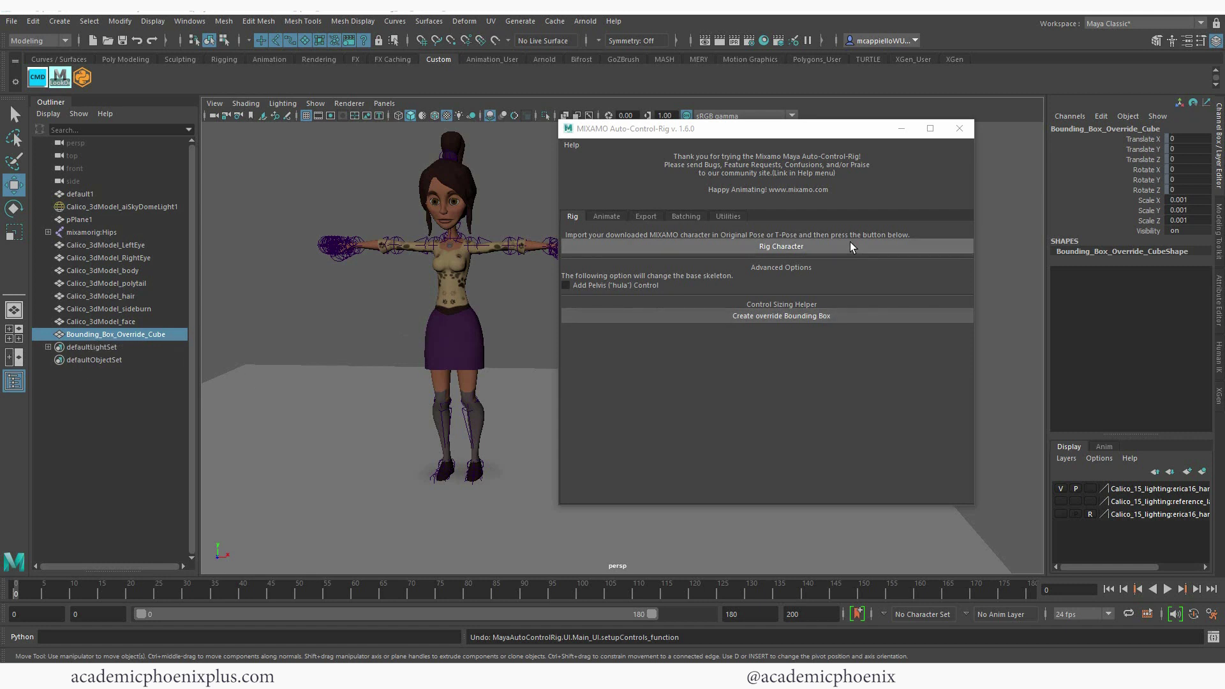
{"action": "left_click", "coordinate": [804, 246]}
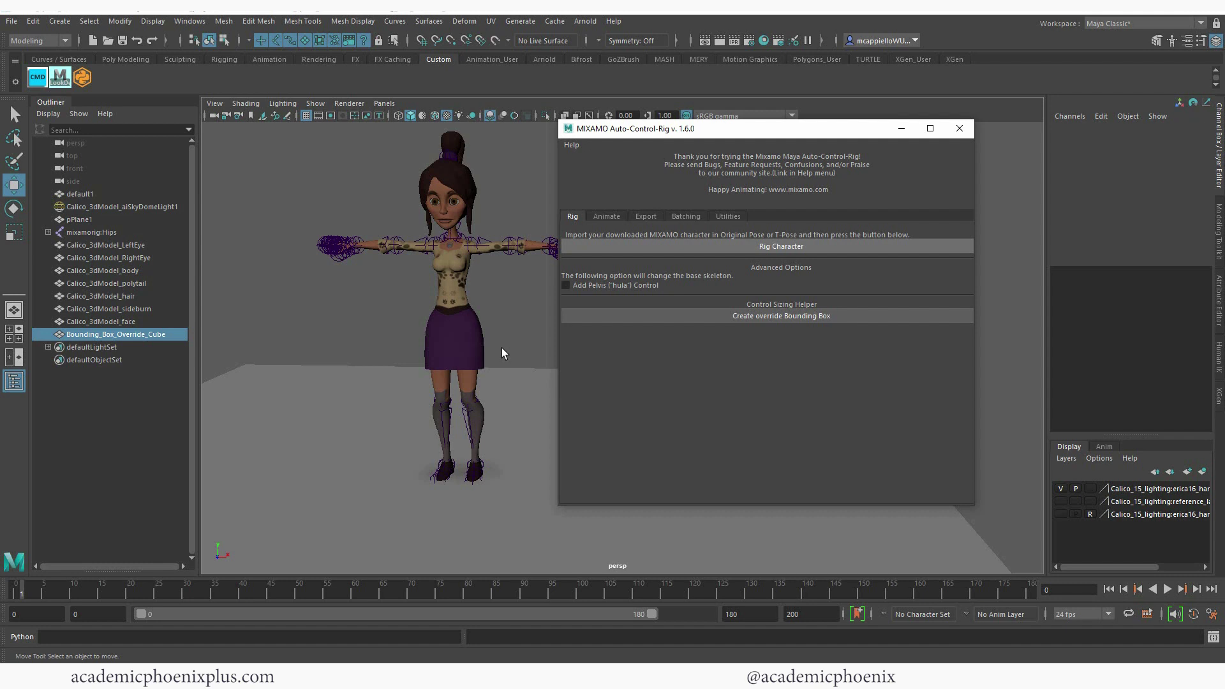
{"action": "left_click", "coordinate": [958, 134]}
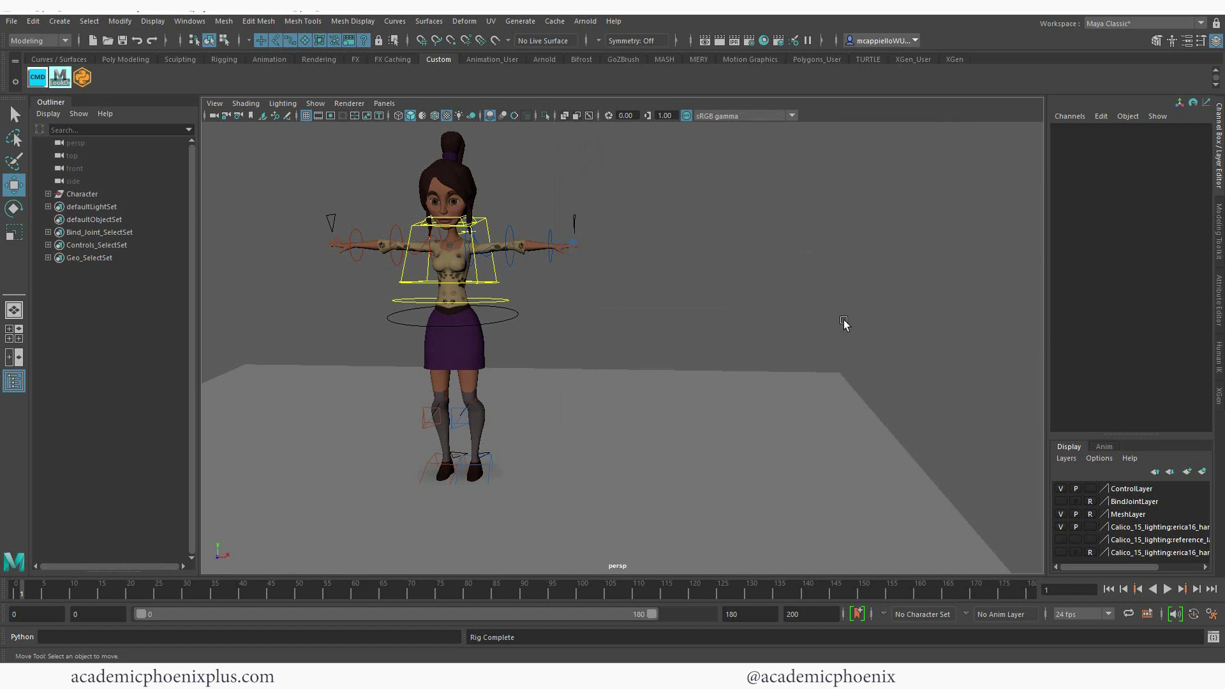
Step: Rotate the head control to test it, then undo the turn
{"action": "right_click_drag", "start_coordinate": [740, 271], "coordinate": [798, 314], "text": "alt"}
{"action": "middle_click_drag", "start_coordinate": [686, 300], "coordinate": [776, 355], "text": "alt"}
{"action": "left_click_drag", "start_coordinate": [776, 356], "coordinate": [778, 328], "text": "alt"}
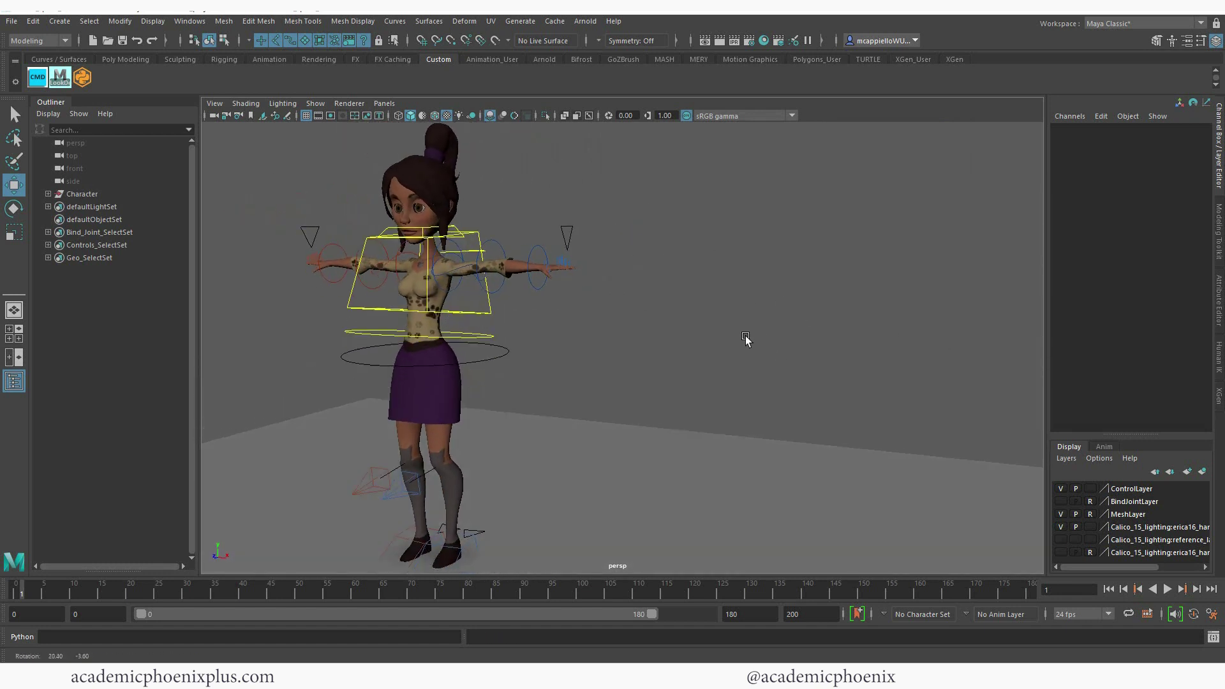
{"action": "scroll", "coordinate": [779, 329], "scroll_direction": "up", "scroll_amount": 5}
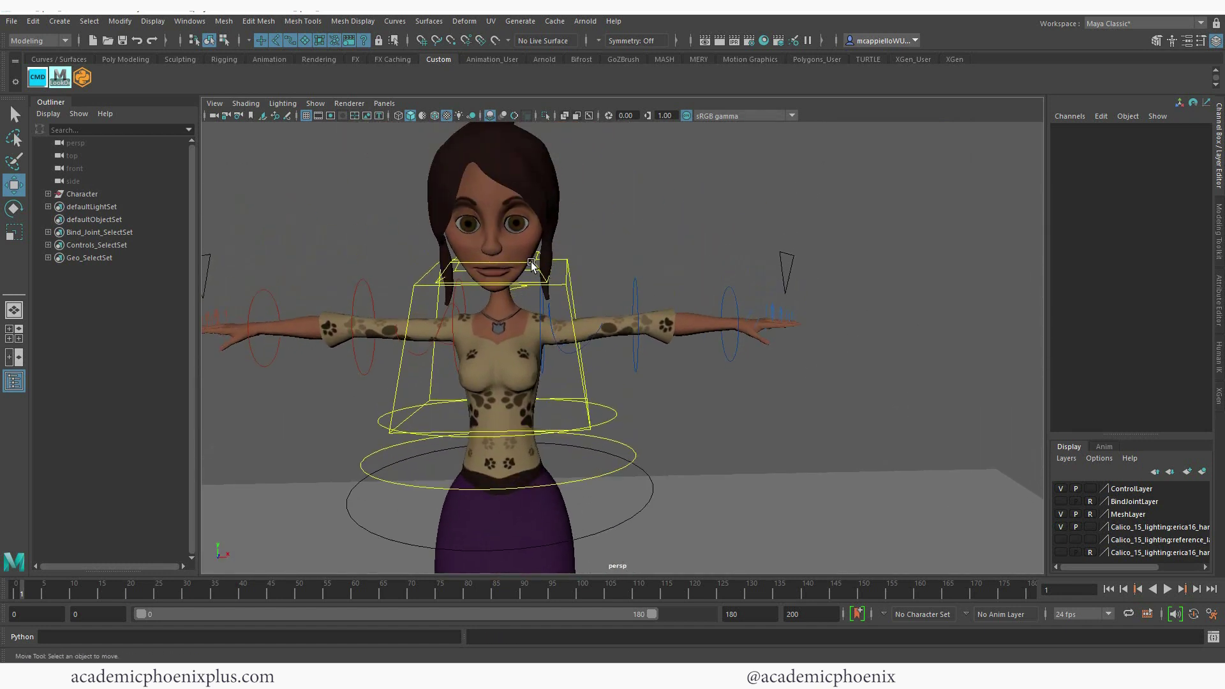
{"action": "left_click", "coordinate": [531, 264]}
{"action": "key", "text": "e"}
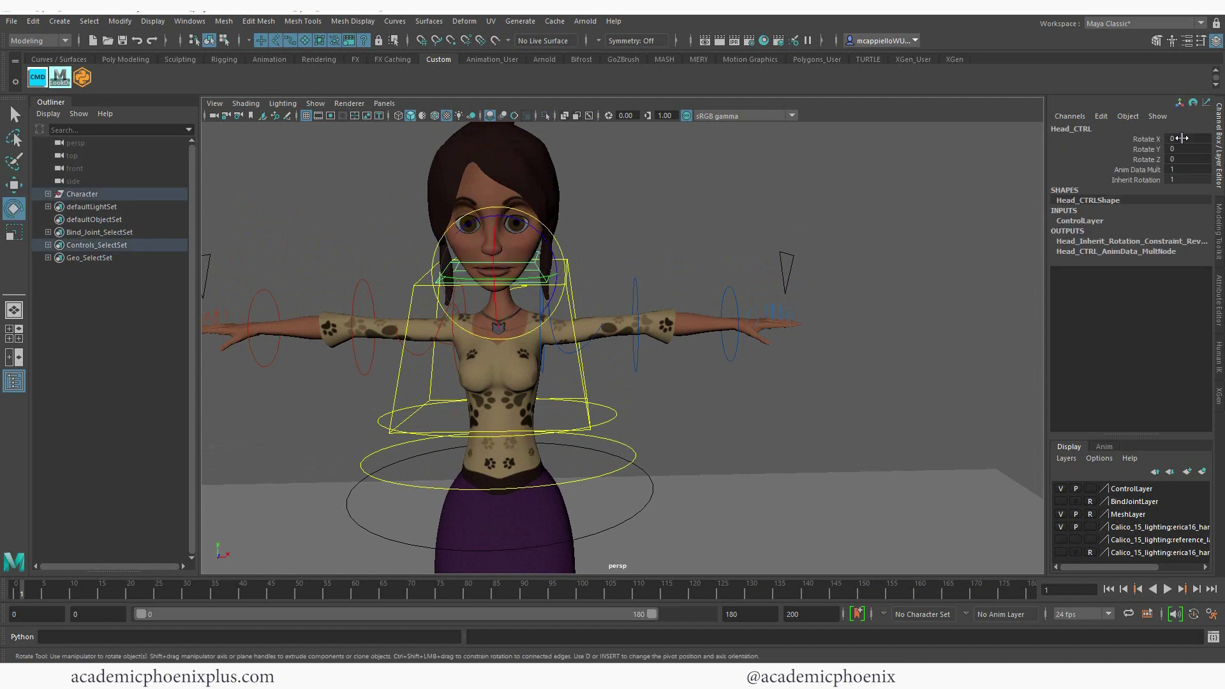
{"action": "left_click_drag", "start_coordinate": [1146, 140], "coordinate": [1118, 161]}
{"action": "left_click", "coordinate": [533, 266]}
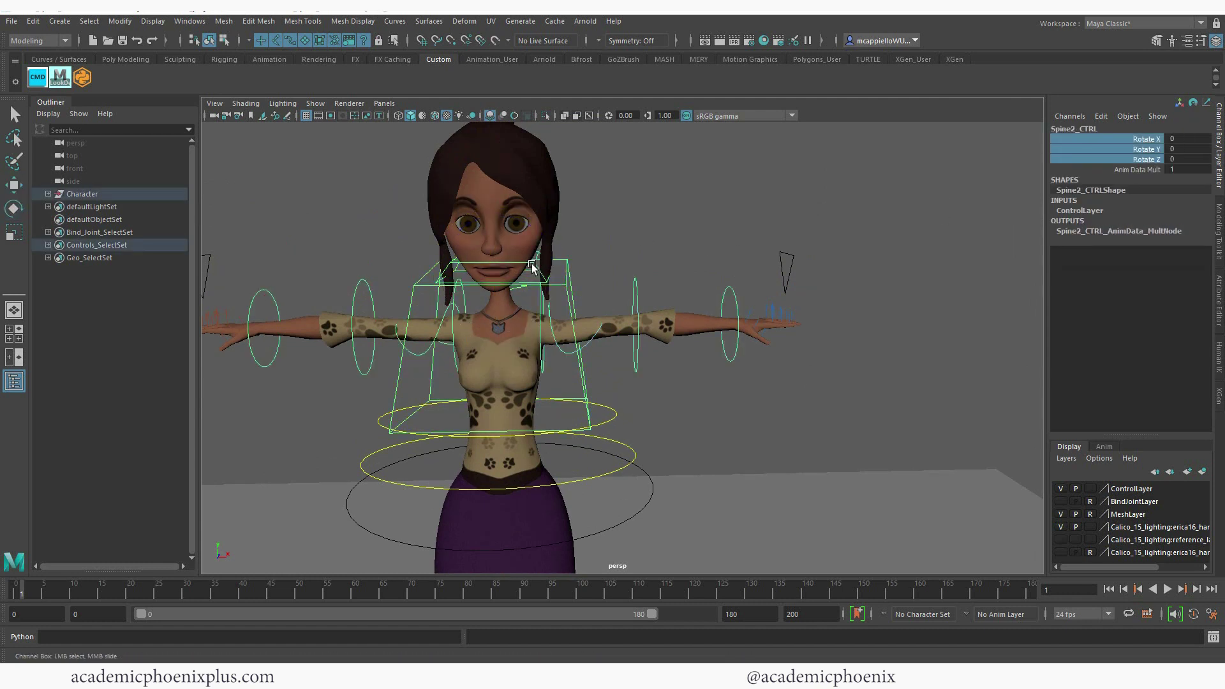
{"action": "left_click", "coordinate": [533, 266]}
{"action": "left_click_drag", "start_coordinate": [533, 266], "coordinate": [582, 310]}
{"action": "key", "text": "ctrl+z"}
Step: Twist the upper spine and bend the left forearm FK control, undoing each
{"action": "left_click", "coordinate": [548, 381]}
{"action": "key", "text": "w"}
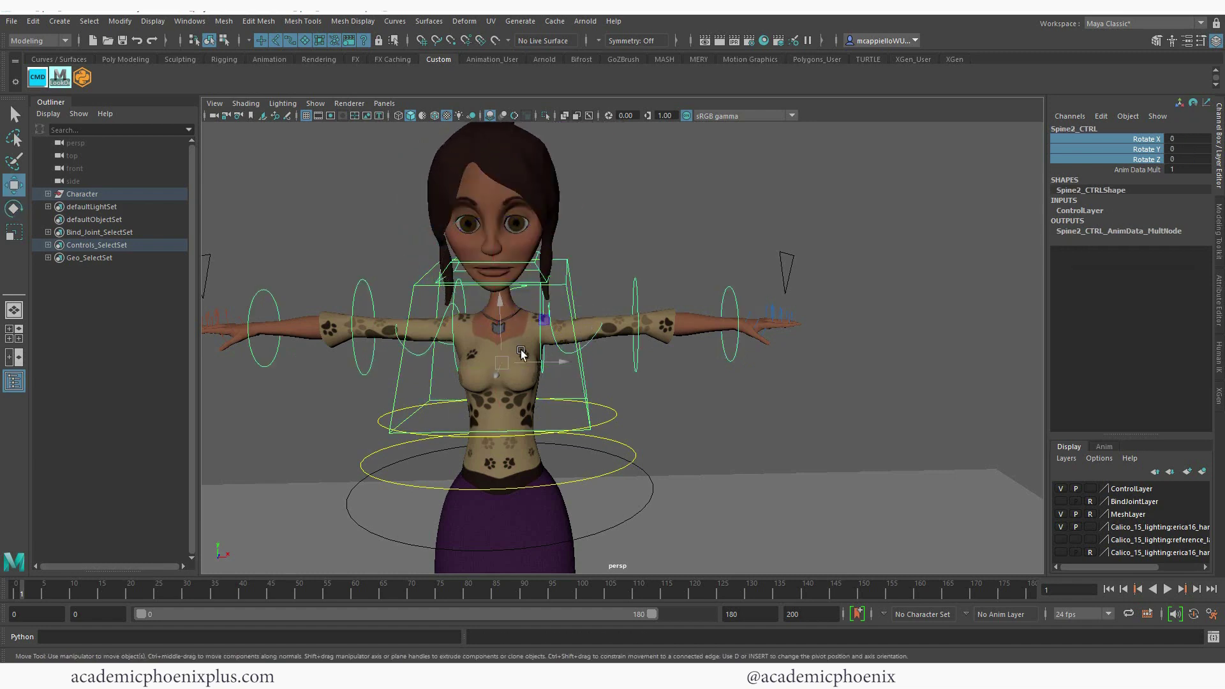
{"action": "key", "text": "e"}
{"action": "left_click_drag", "start_coordinate": [522, 353], "coordinate": [492, 367]}
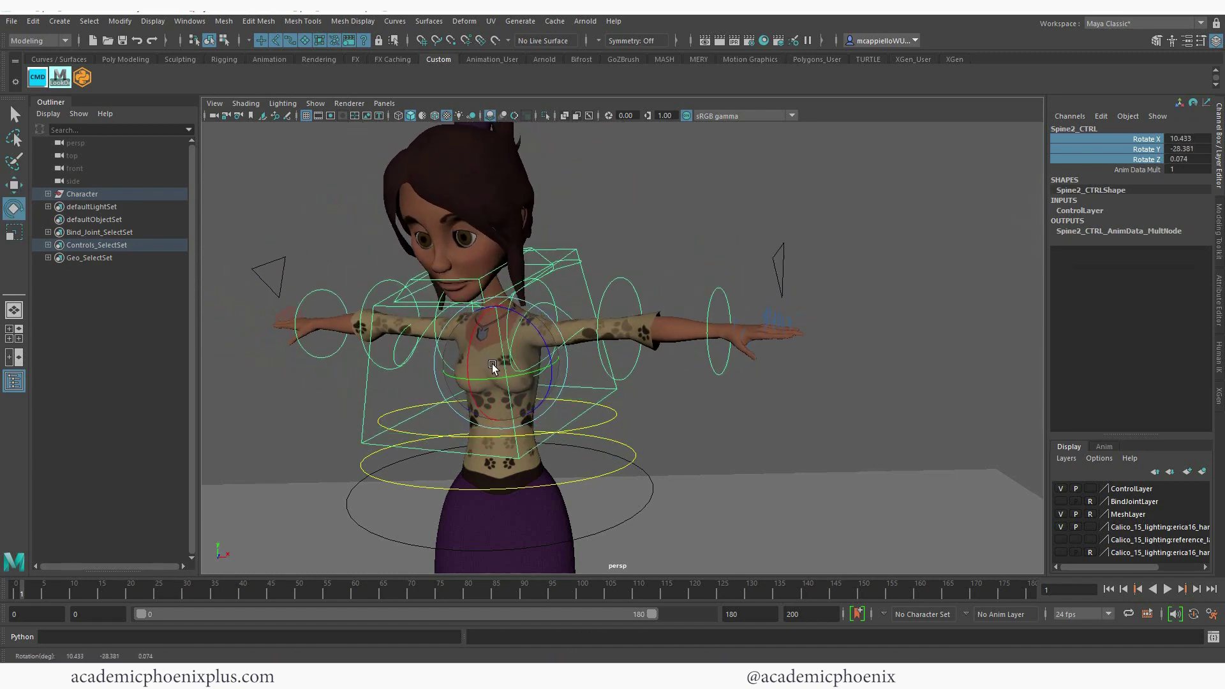
{"action": "key", "text": "ctrl+z"}
{"action": "left_click", "coordinate": [641, 306]}
{"action": "left_click_drag", "start_coordinate": [657, 291], "coordinate": [600, 326]}
{"action": "key", "text": "ctrl+z"}
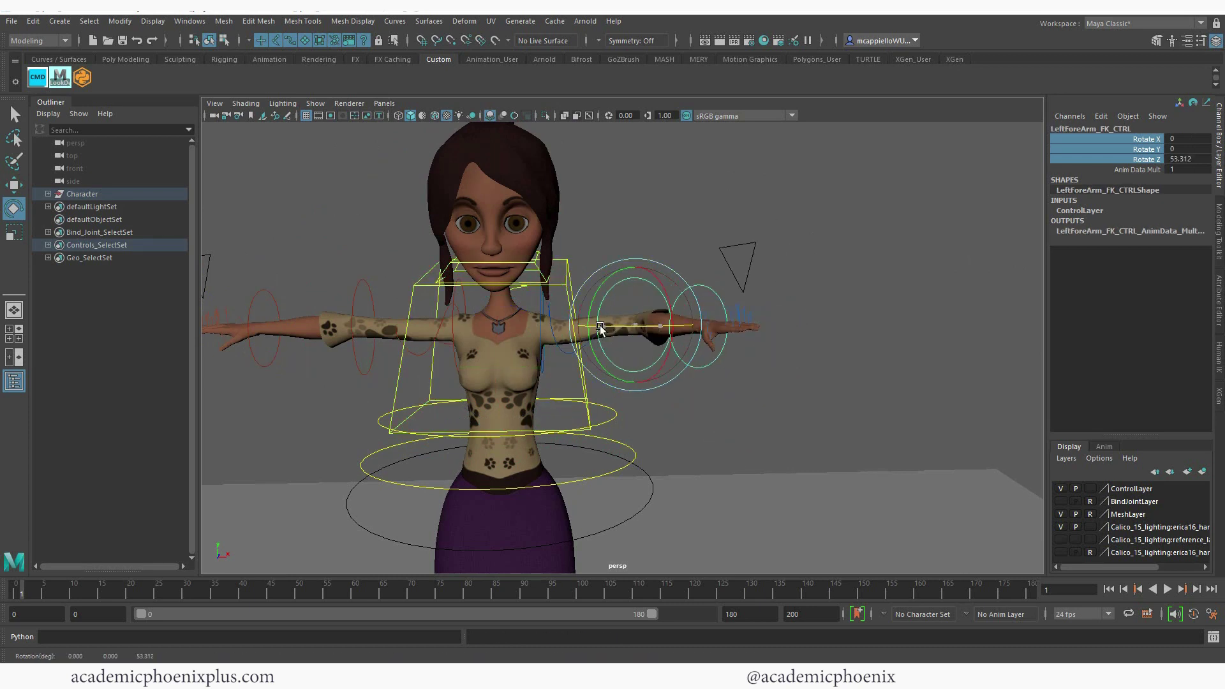
Step: Curl the left hand's fingers with their controls, then undo the curl
{"action": "left_click", "coordinate": [696, 284]}
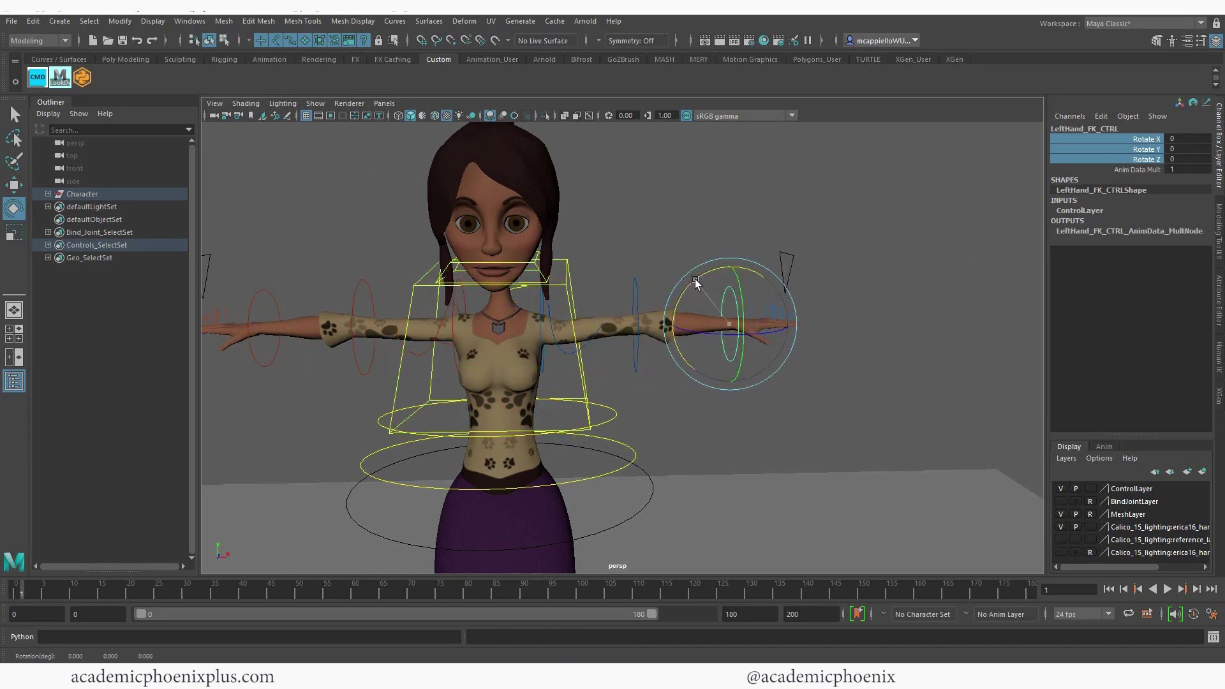
{"action": "key", "text": "f"}
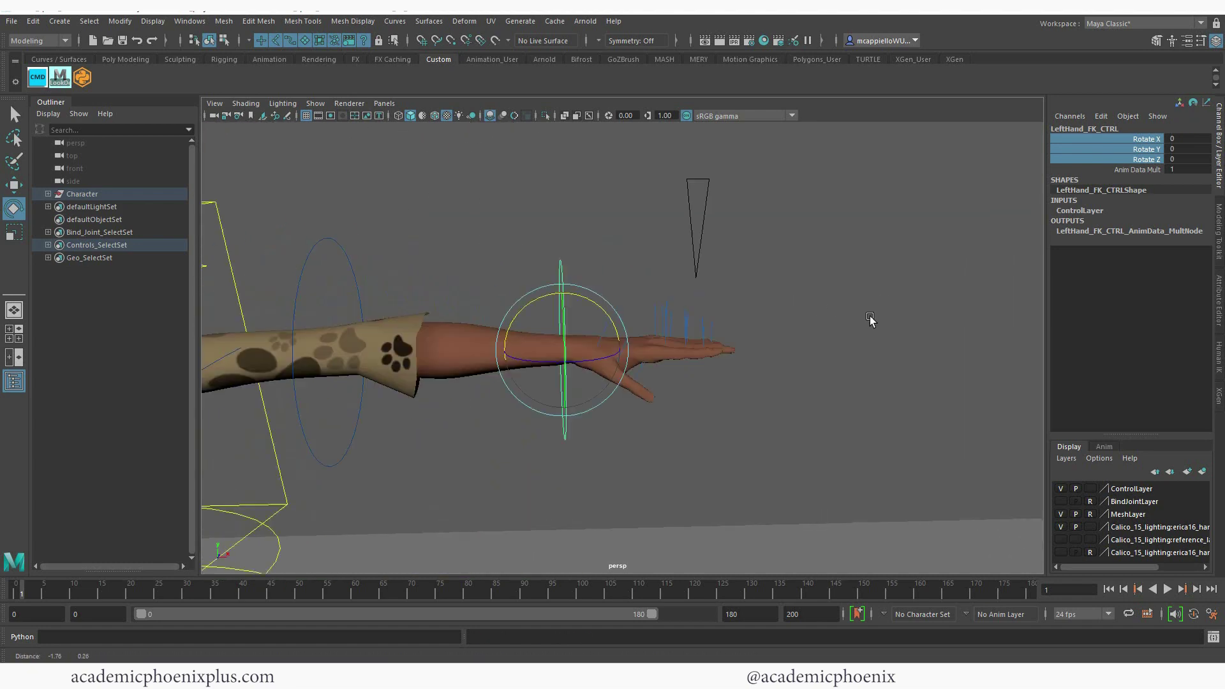
{"action": "left_click", "coordinate": [720, 336]}
{"action": "left_click_drag", "start_coordinate": [731, 334], "coordinate": [747, 370]}
{"action": "key", "text": "ctrl+z"}
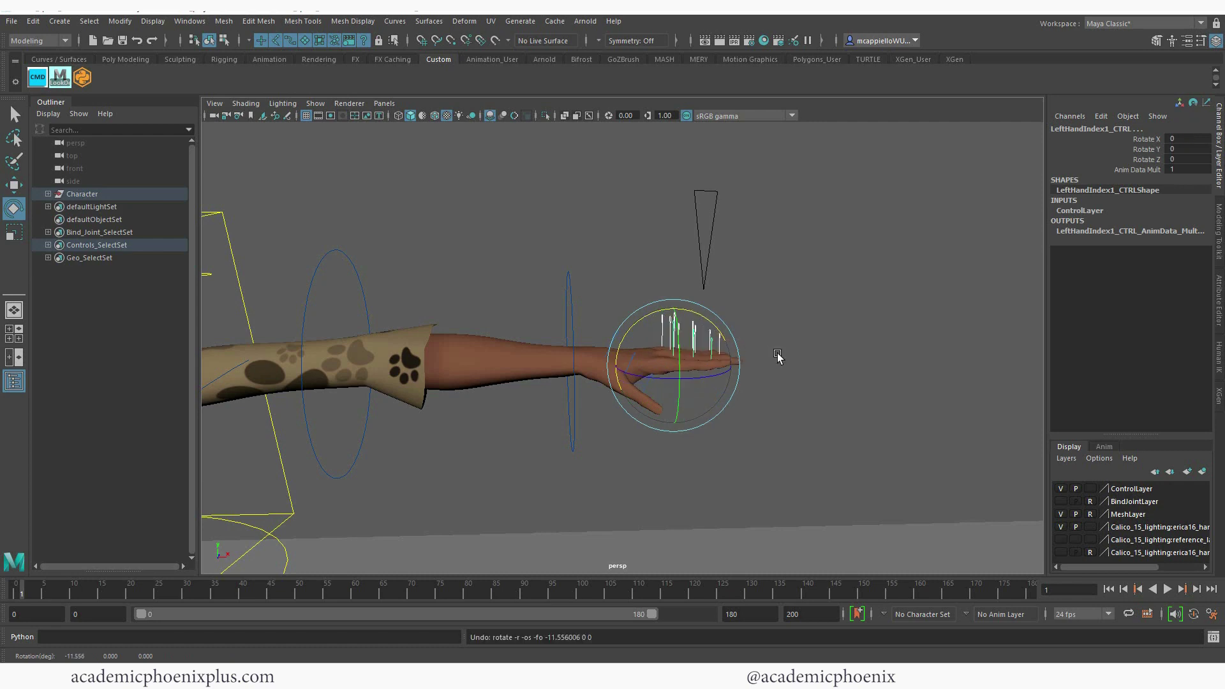
{"action": "left_click", "coordinate": [788, 346]}
Step: Bend the spine control slightly forward, then undo the rotation
{"action": "key", "text": "f"}
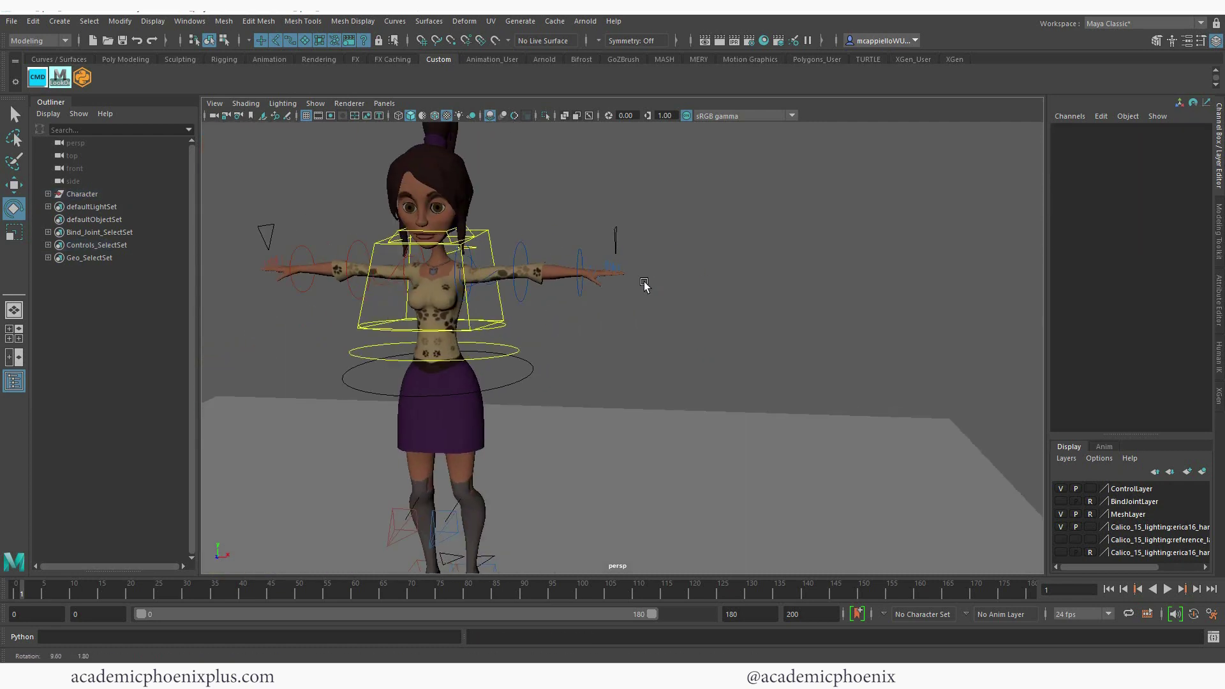
{"action": "right_click_drag", "start_coordinate": [668, 285], "coordinate": [770, 323], "text": "alt"}
{"action": "middle_click_drag", "start_coordinate": [770, 322], "coordinate": [823, 255], "text": "alt"}
{"action": "left_click", "coordinate": [686, 324]}
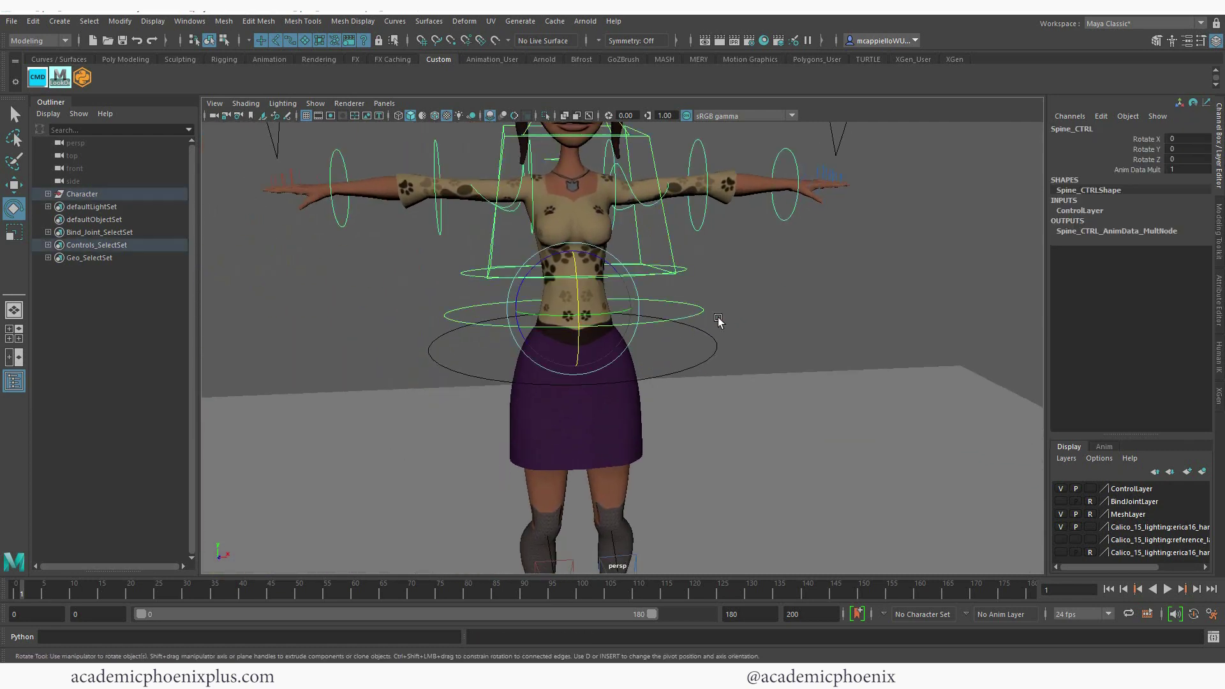
{"action": "left_click_drag", "start_coordinate": [756, 319], "coordinate": [713, 324], "text": "alt"}
{"action": "key", "text": "f"}
{"action": "left_click_drag", "start_coordinate": [479, 314], "coordinate": [524, 287]}
{"action": "key", "text": "ctrl+z"}
Step: Lower the character with the root control, then undo the move
{"action": "middle_click_drag", "start_coordinate": [622, 377], "coordinate": [648, 294], "text": "alt"}
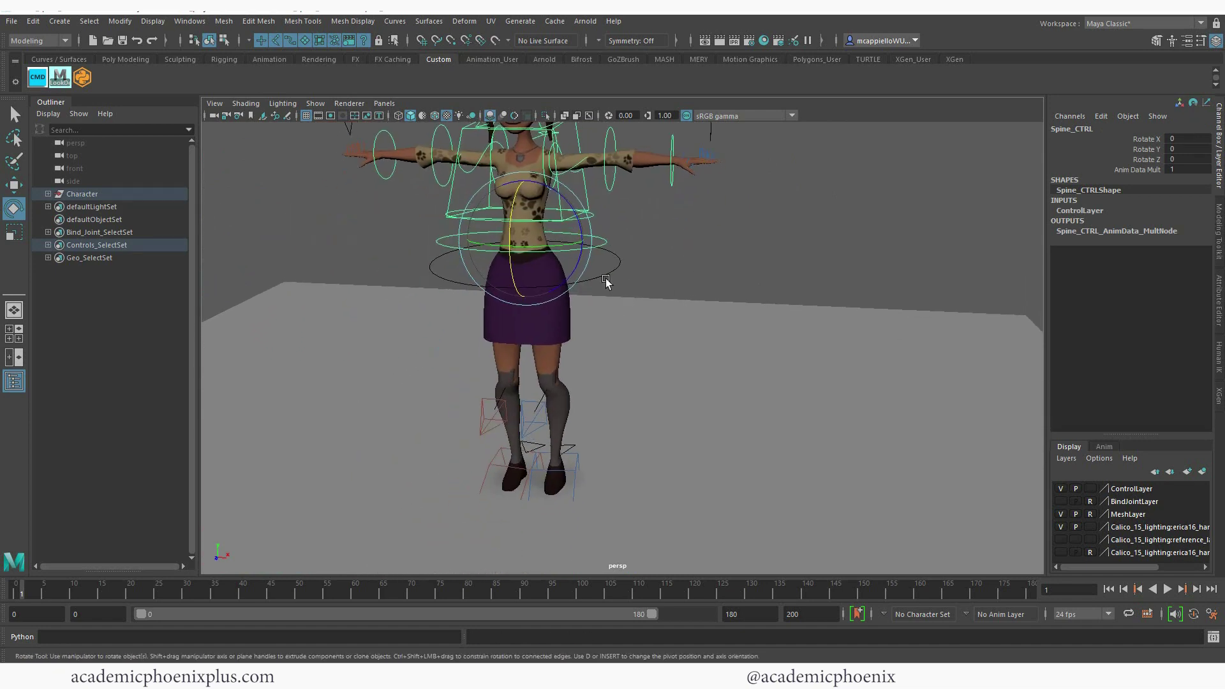
{"action": "left_click", "coordinate": [595, 283]}
{"action": "key", "text": "w"}
{"action": "left_click_drag", "start_coordinate": [528, 262], "coordinate": [541, 306]}
{"action": "key", "text": "ctrl+z"}
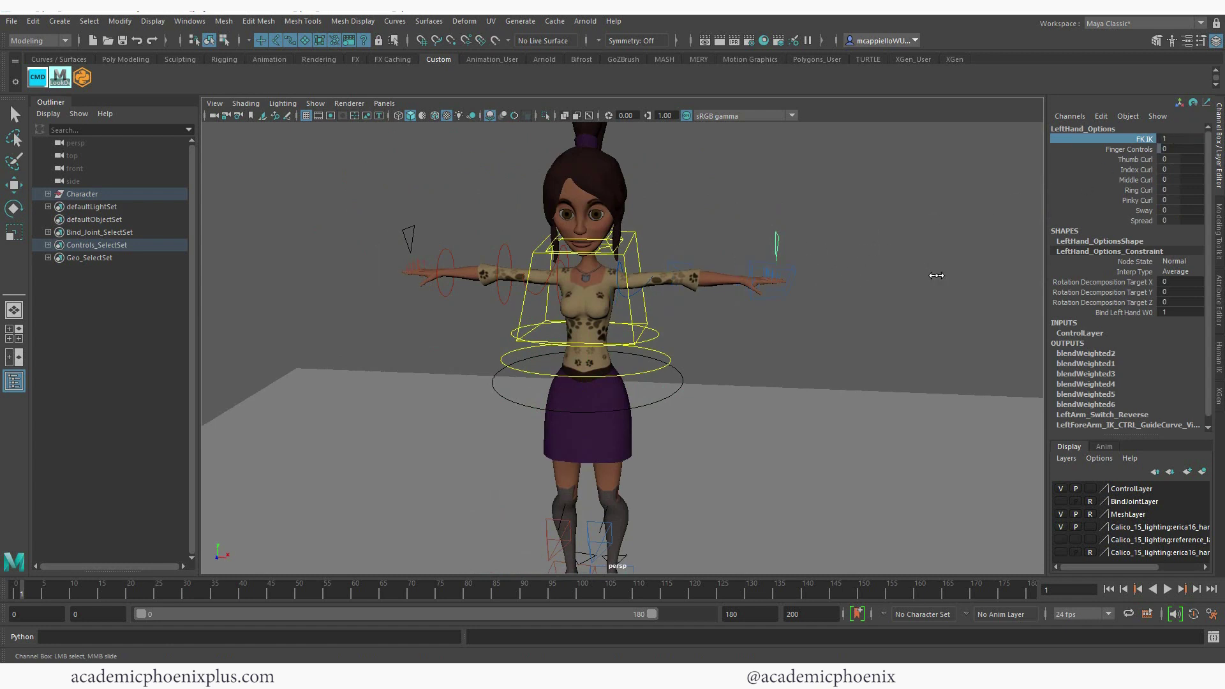
Step: Move the left hand IK control down to the hip
{"action": "left_click", "coordinate": [797, 291]}
{"action": "key", "text": "w"}
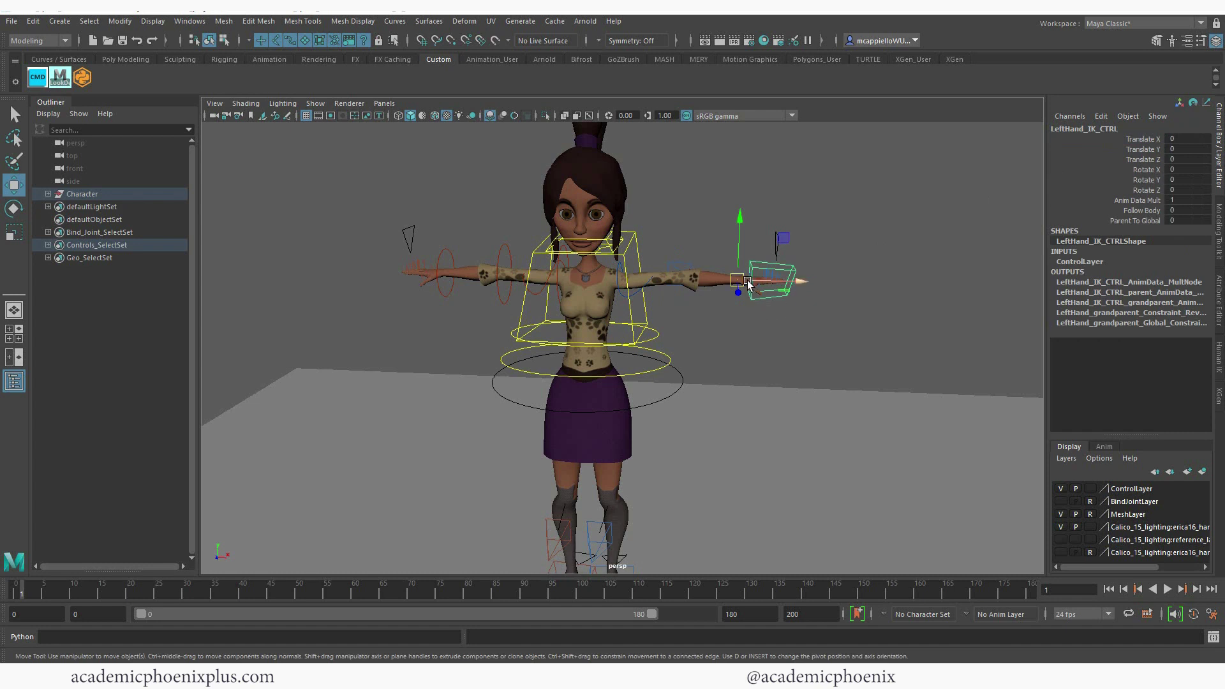
{"action": "left_click_drag", "start_coordinate": [747, 284], "coordinate": [623, 372]}
{"action": "key", "text": "e"}
{"action": "key", "text": "w"}
{"action": "left_click_drag", "start_coordinate": [835, 258], "coordinate": [730, 276], "text": "alt"}
Step: Swing the left elbow IK control outward, then undo the move
{"action": "left_click", "coordinate": [581, 304]}
{"action": "left_click_drag", "start_coordinate": [564, 317], "coordinate": [522, 336]}
{"action": "key", "text": "ctrl+z"}
{"action": "key", "text": "ctrl+z"}
{"action": "key", "text": "ctrl+z"}
{"action": "key", "text": "ctrl+z"}
{"action": "key", "text": "ctrl+z"}
{"action": "key", "text": "ctrl+z"}
{"action": "key", "text": "ctrl+z"}
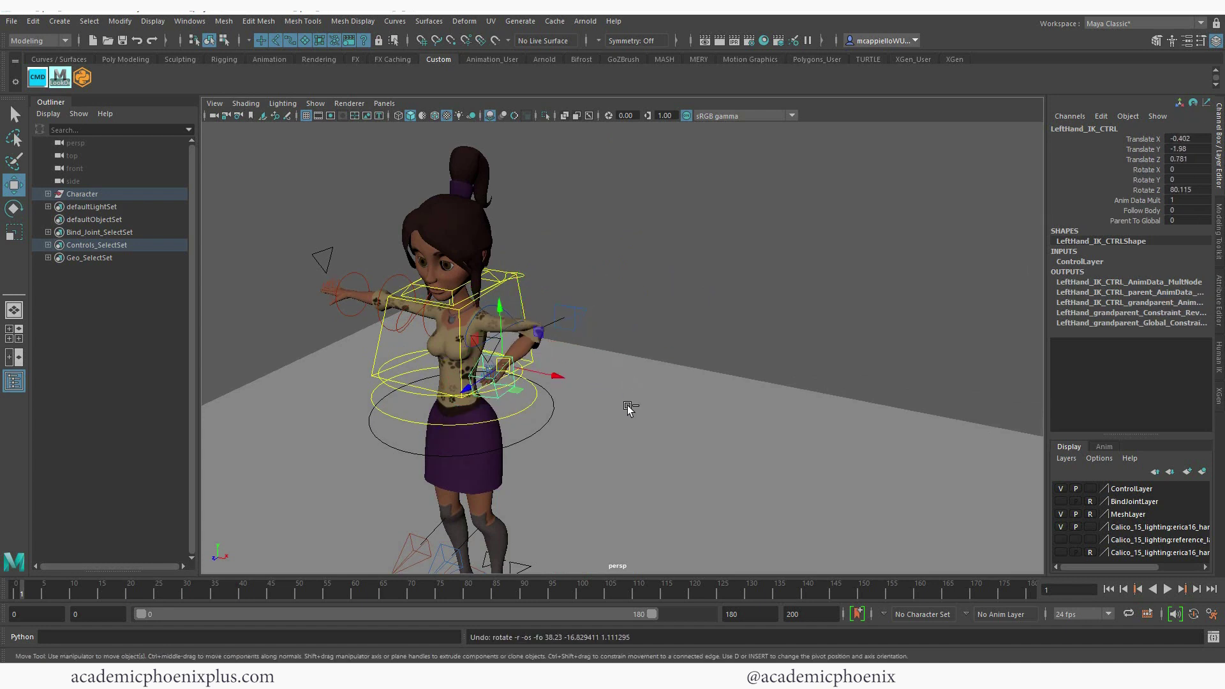
{"action": "middle_click_drag", "start_coordinate": [616, 411], "coordinate": [798, 275], "text": "alt"}
{"action": "left_click_drag", "start_coordinate": [798, 275], "coordinate": [757, 348], "text": "alt"}
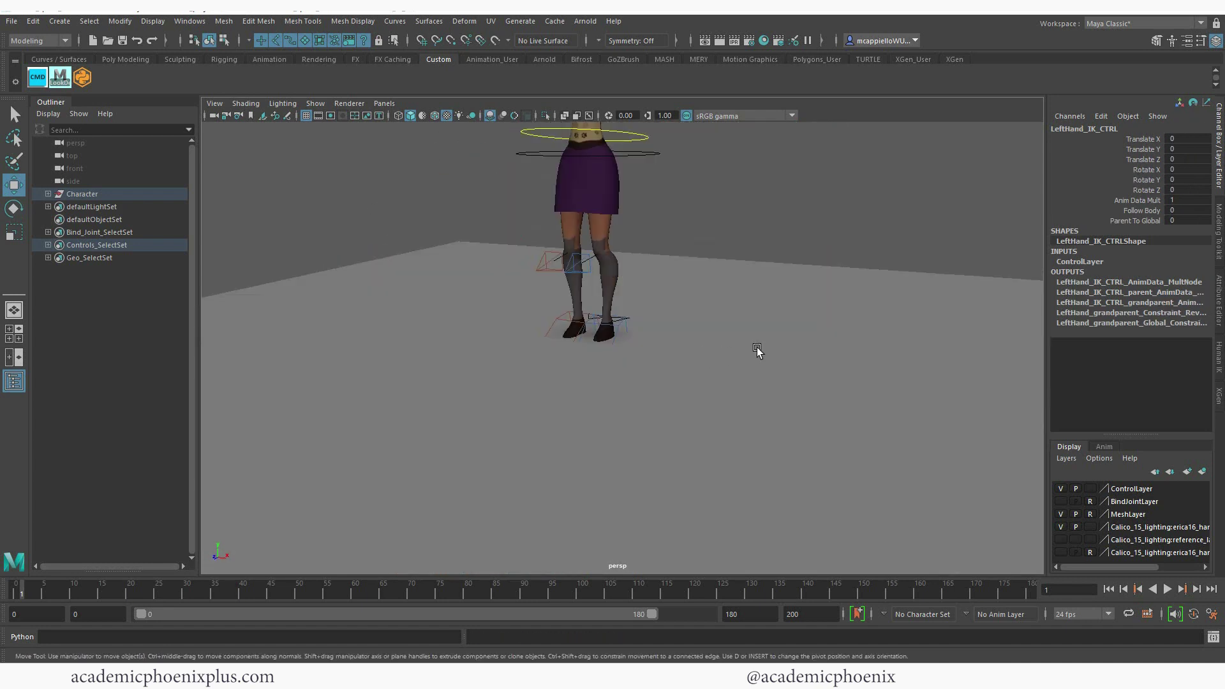
Step: Lift and slide the left foot IK control and swing the left knee outward
{"action": "left_click", "coordinate": [757, 348]}
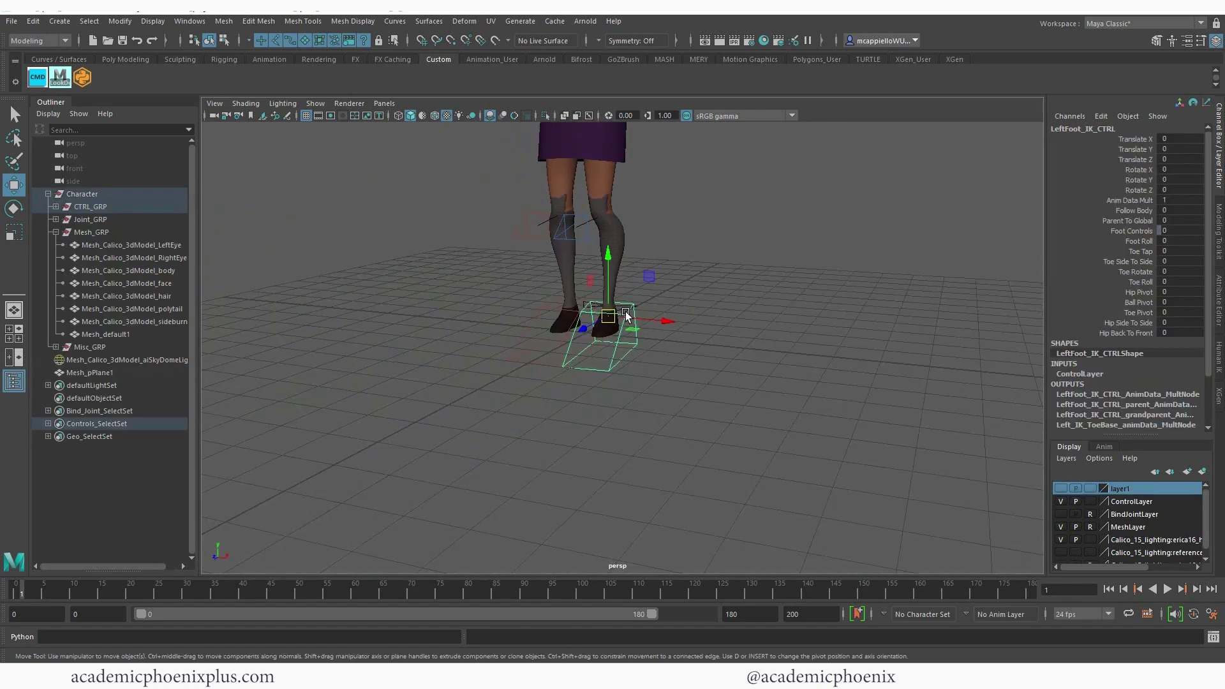
{"action": "left_click_drag", "start_coordinate": [641, 342], "coordinate": [631, 300]}
{"action": "left_click_drag", "start_coordinate": [641, 328], "coordinate": [745, 301], "text": "alt"}
{"action": "left_click", "coordinate": [634, 303]}
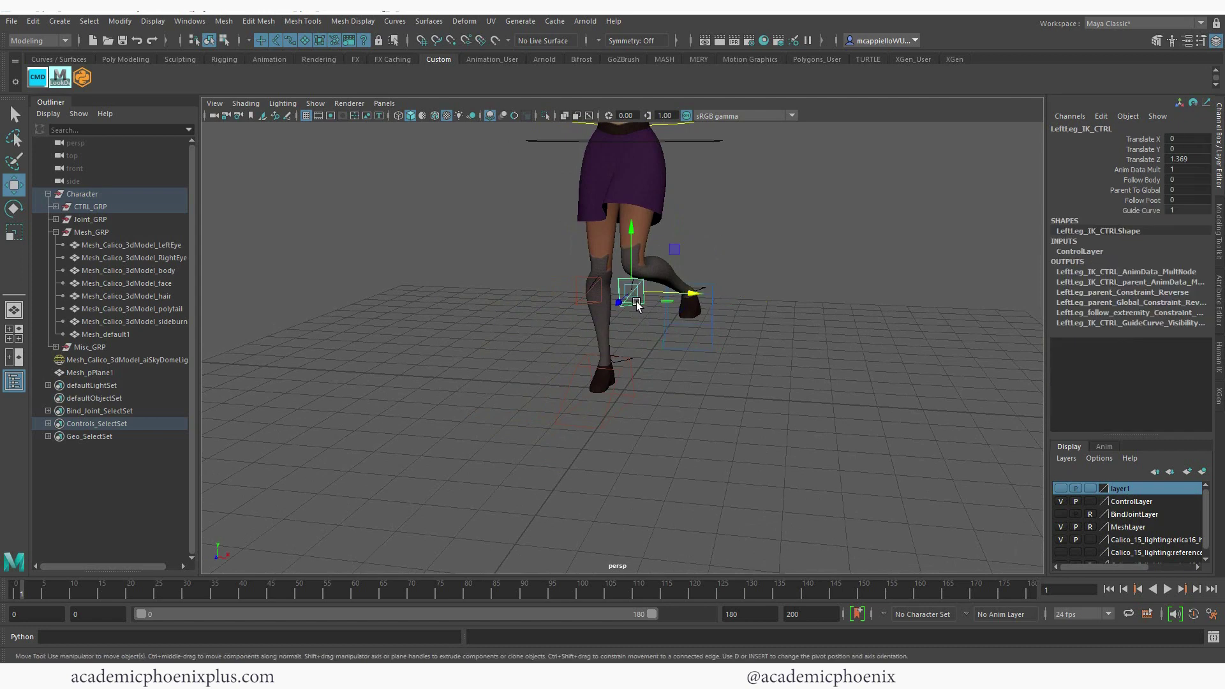
{"action": "left_click_drag", "start_coordinate": [631, 296], "coordinate": [734, 297]}
{"action": "left_click_drag", "start_coordinate": [734, 298], "coordinate": [486, 326], "text": "alt"}
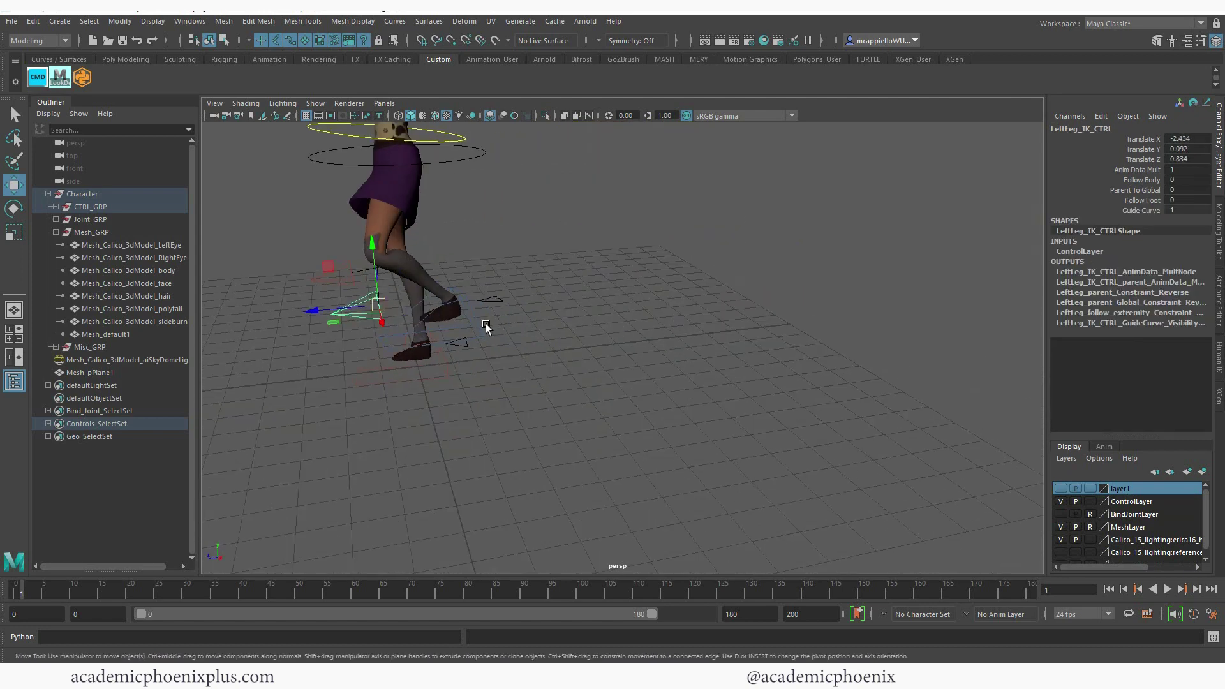
Step: Set LeftFoot_Options FK IK to 0, rotate LeftLeg_FK_CTRL, then undo back to rest
{"action": "left_click", "coordinate": [499, 301]}
{"action": "left_click", "coordinate": [1160, 139]}
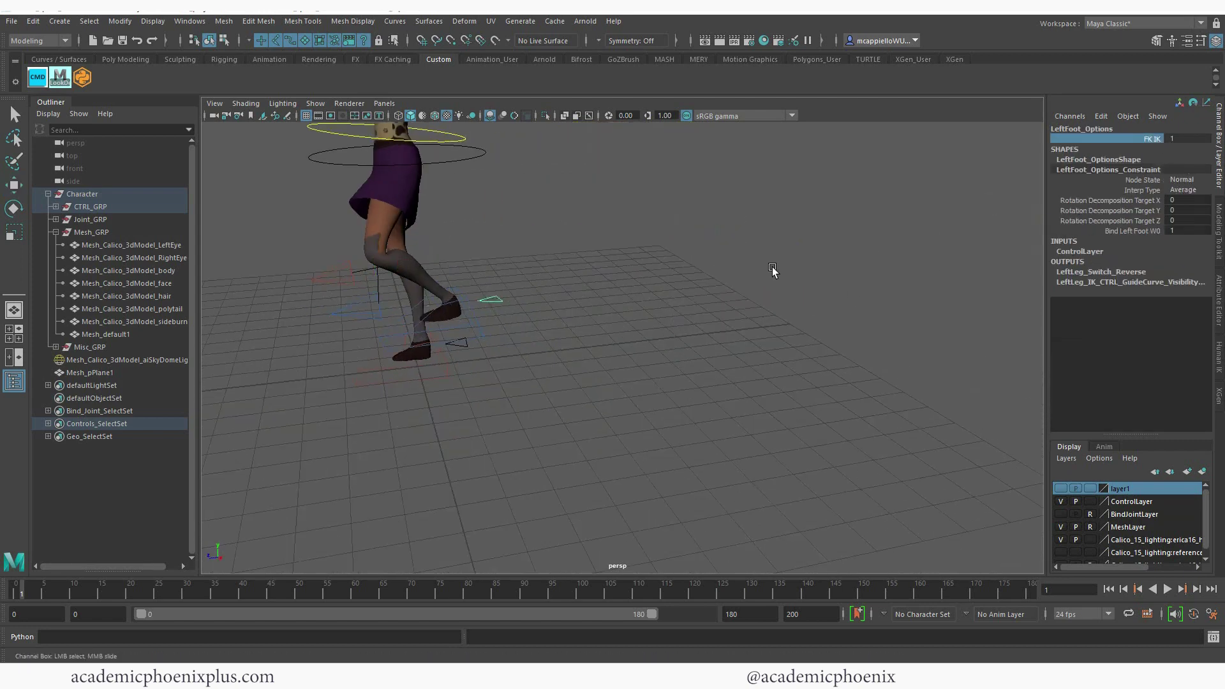
{"action": "middle_click_drag", "start_coordinate": [774, 271], "coordinate": [683, 276]}
{"action": "left_click_drag", "start_coordinate": [559, 306], "coordinate": [613, 305], "text": "alt"}
{"action": "left_click", "coordinate": [623, 273]}
{"action": "key", "text": "e"}
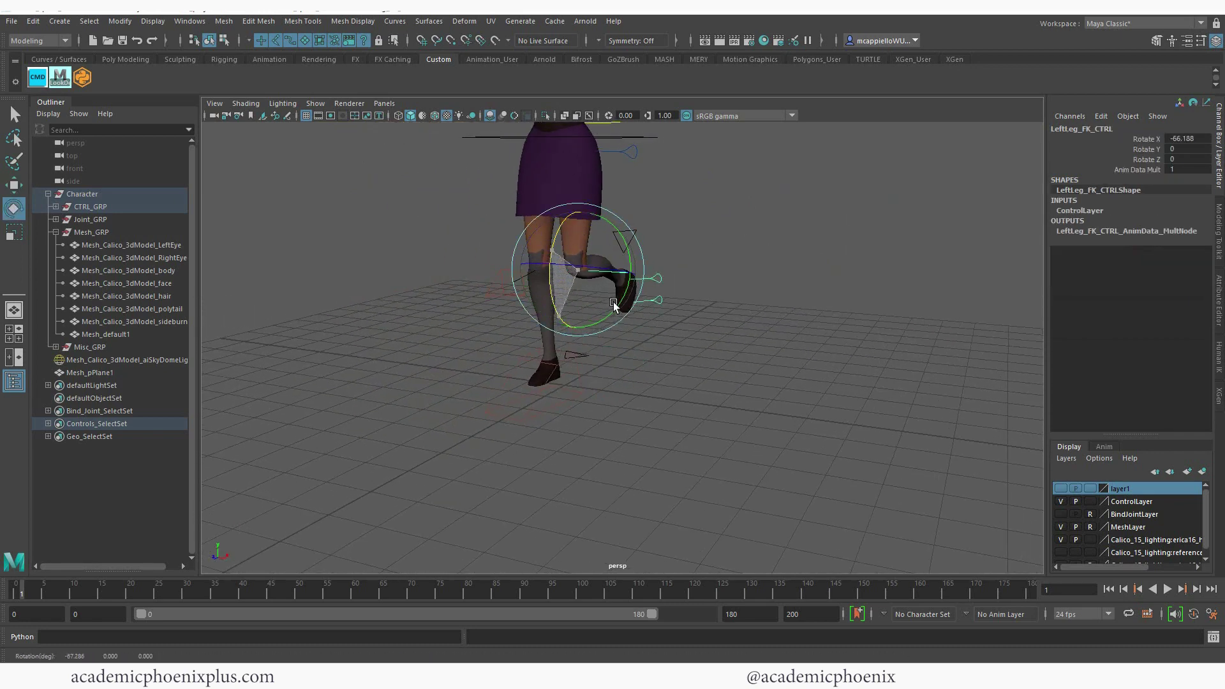
{"action": "key", "text": "ctrl+z"}
{"action": "key", "text": "ctrl+z"}
{"action": "key", "text": "ctrl+z"}
{"action": "key", "text": "ctrl+z"}
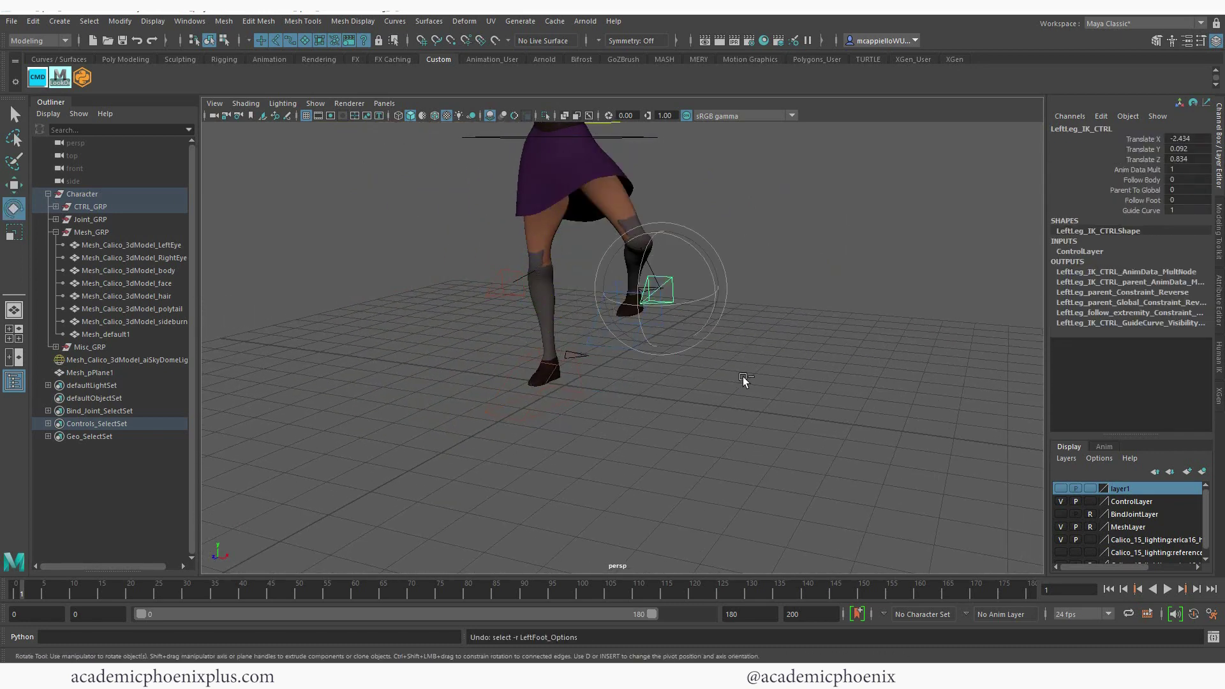
{"action": "key", "text": "ctrl+z"}
{"action": "key", "text": "ctrl+z"}
Step: Collapse the Character group in the Outliner with the whole character in view
{"action": "right_click_drag", "start_coordinate": [768, 336], "coordinate": [648, 278], "text": "alt"}
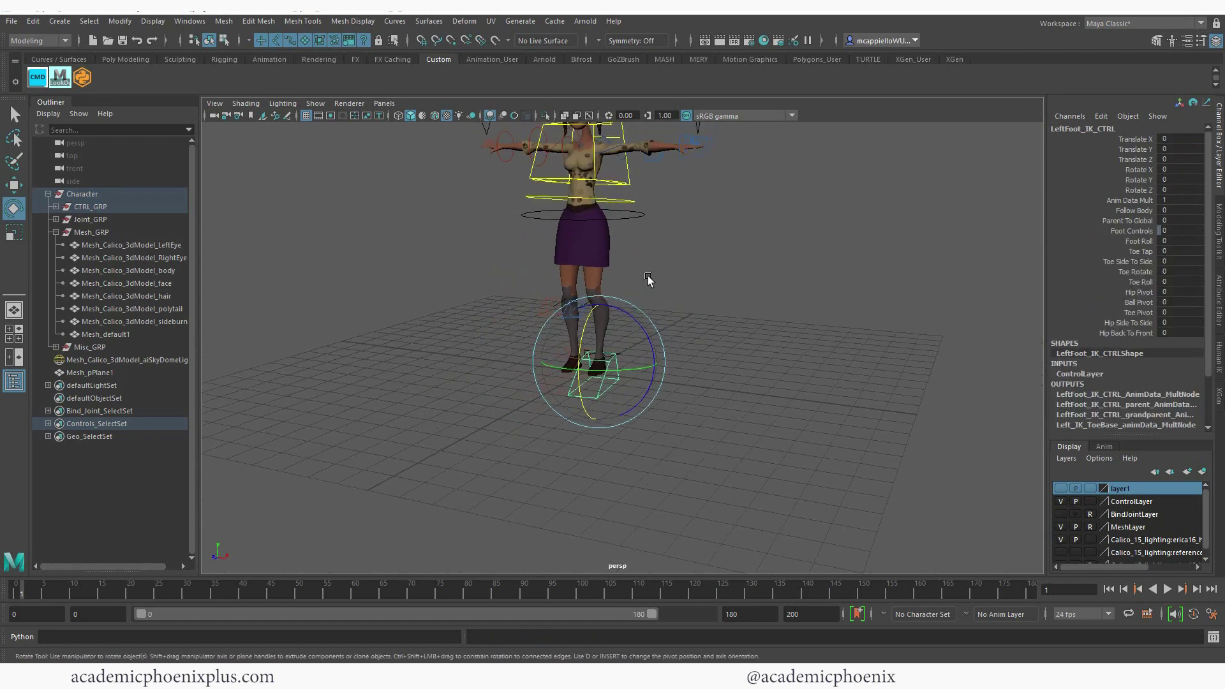
{"action": "middle_click_drag", "start_coordinate": [649, 277], "coordinate": [713, 345], "text": "alt"}
{"action": "left_click_drag", "start_coordinate": [714, 345], "coordinate": [750, 356], "text": "alt"}
{"action": "middle_click_drag", "start_coordinate": [750, 357], "coordinate": [673, 348], "text": "alt"}
{"action": "left_click", "coordinate": [673, 348]}
{"action": "left_click", "coordinate": [48, 193]}
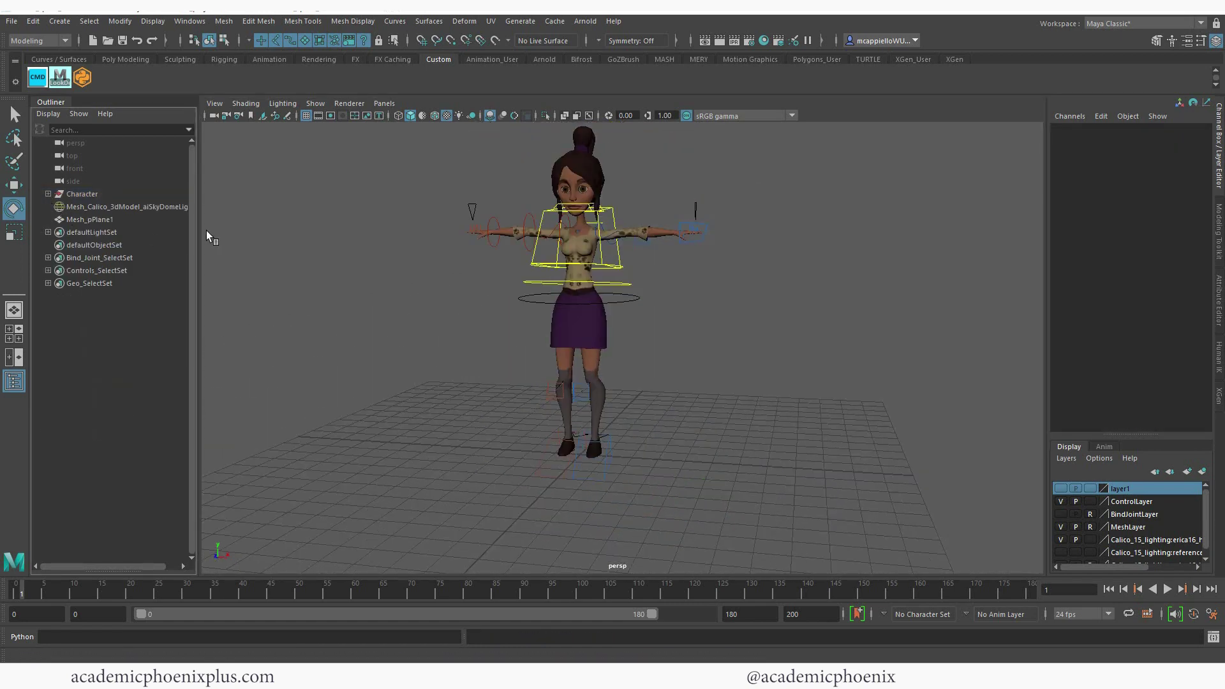
Step: Orbit and zoom the viewport to frame Calico's full body from several angles
{"action": "right_click_drag", "start_coordinate": [753, 227], "coordinate": [826, 266], "text": "alt"}
{"action": "left_click_drag", "start_coordinate": [825, 266], "coordinate": [831, 296], "text": "alt"}
{"action": "middle_click_drag", "start_coordinate": [776, 240], "coordinate": [780, 293], "text": "alt"}
{"action": "right_click_drag", "start_coordinate": [780, 294], "coordinate": [827, 303], "text": "alt"}
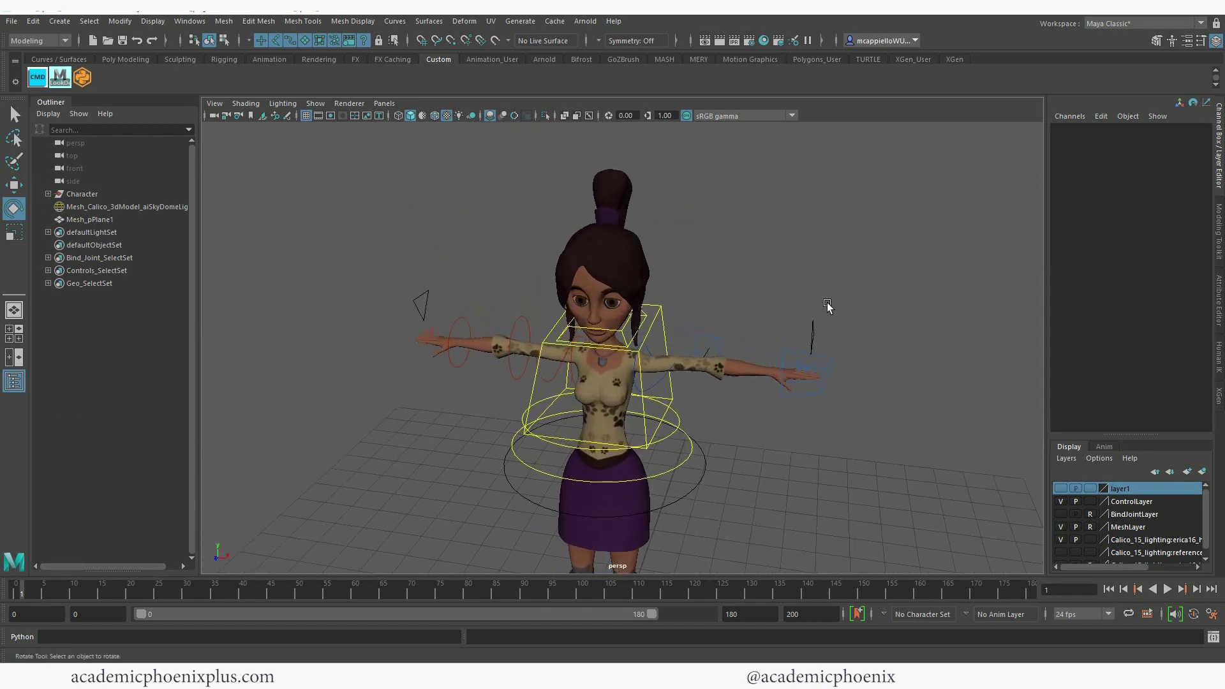
{"action": "left_click_drag", "start_coordinate": [827, 302], "coordinate": [790, 303], "text": "alt"}
{"action": "left_click_drag", "start_coordinate": [713, 285], "coordinate": [649, 324], "text": "alt"}
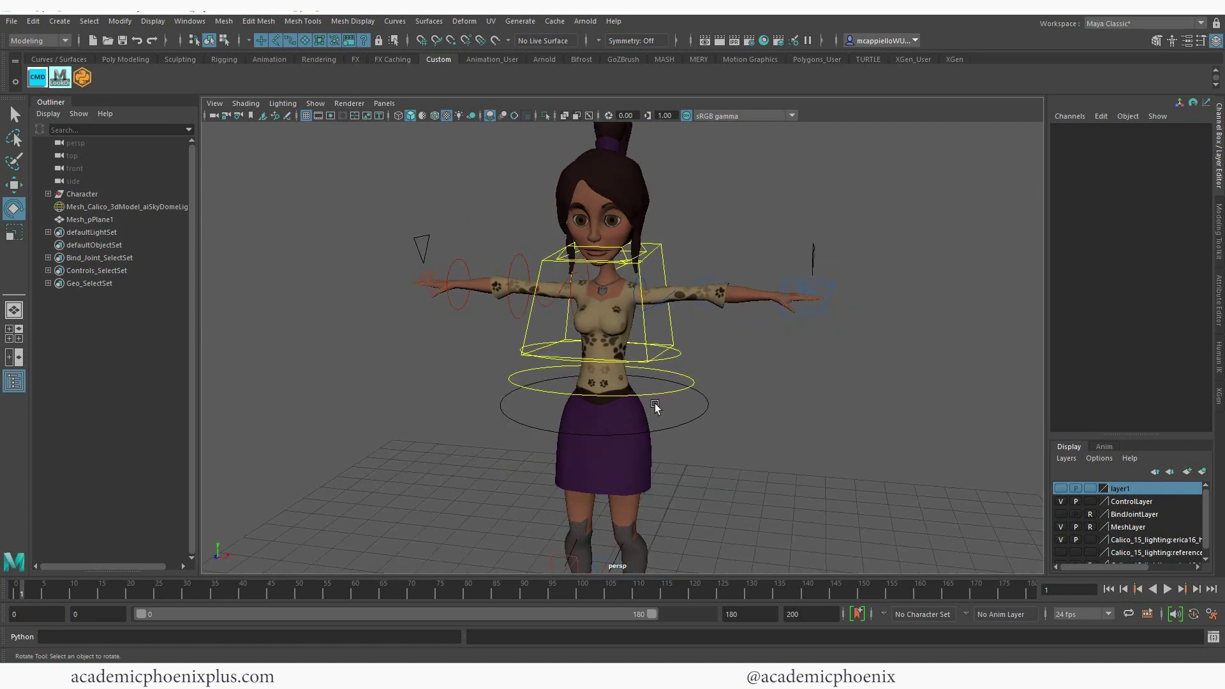
{"action": "left_click_drag", "start_coordinate": [648, 385], "coordinate": [714, 303], "text": "alt"}
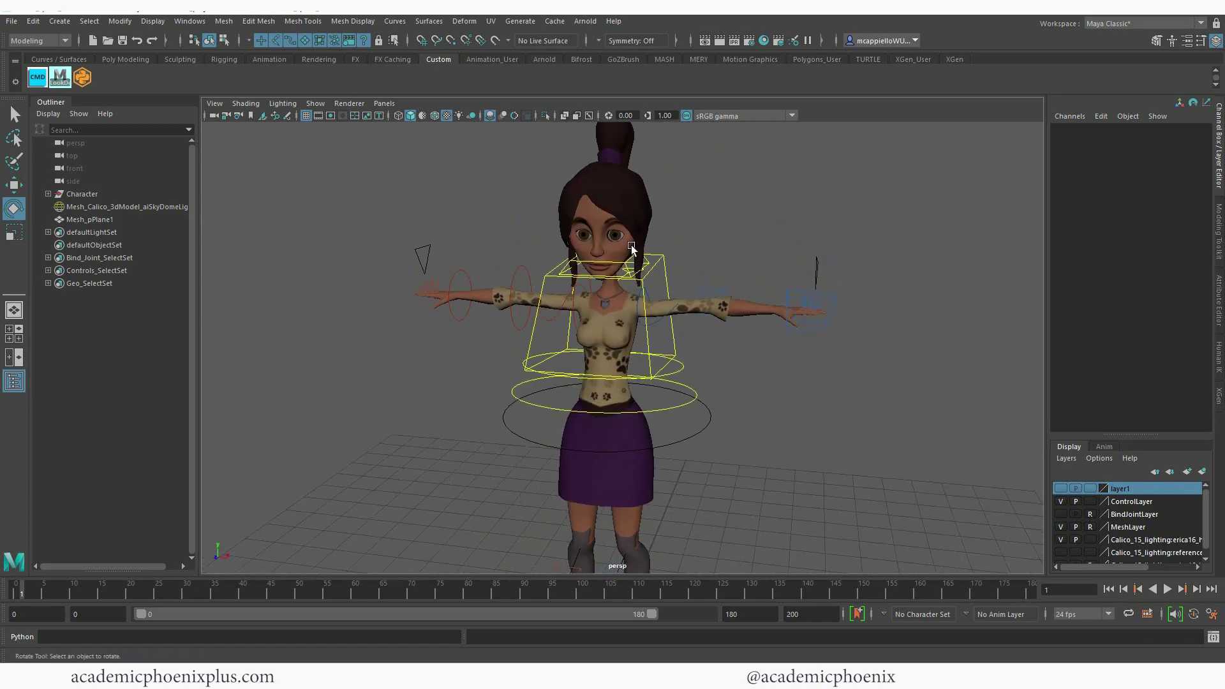
{"action": "right_click_drag", "start_coordinate": [630, 245], "coordinate": [571, 274], "text": "alt"}
{"action": "middle_click_drag", "start_coordinate": [682, 306], "coordinate": [689, 246], "text": "alt"}
{"action": "right_click_drag", "start_coordinate": [689, 246], "coordinate": [836, 334], "text": "alt"}
{"action": "left_click_drag", "start_coordinate": [837, 334], "coordinate": [788, 355], "text": "alt"}
Step: Move Root_CTRL down to drop Calico into a sitting pose, then undo back to standing
{"action": "left_click", "coordinate": [696, 421]}
{"action": "key", "text": "w"}
{"action": "middle_click_drag", "start_coordinate": [664, 369], "coordinate": [675, 405]}
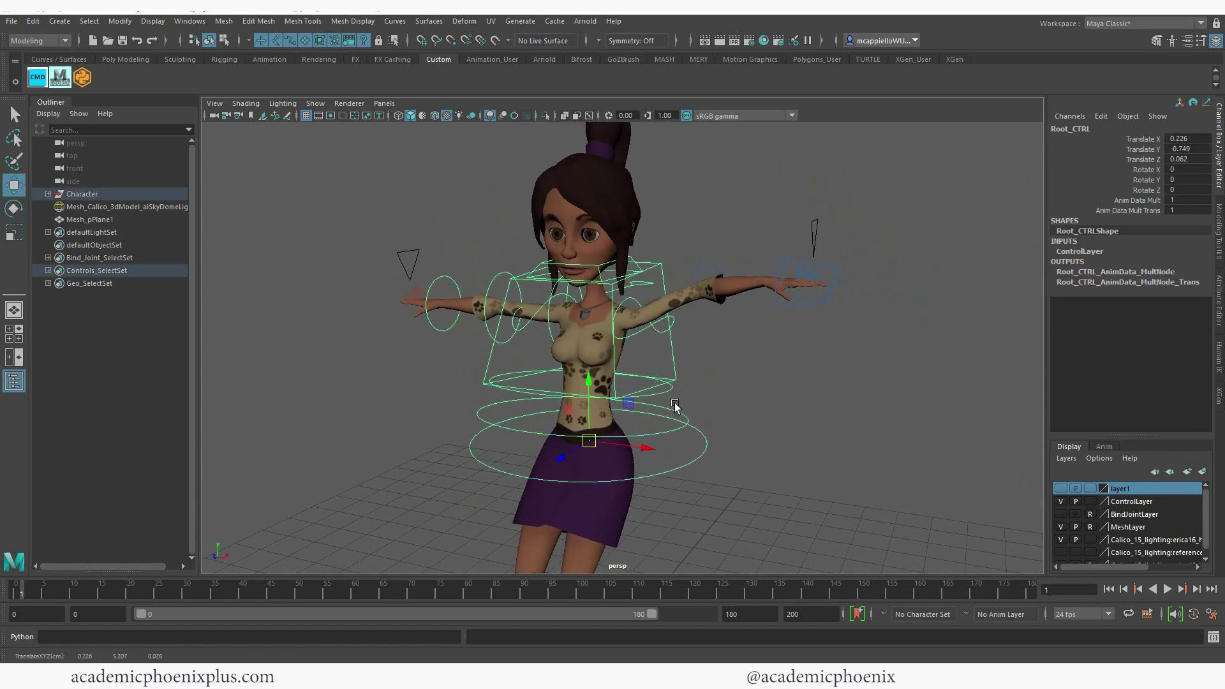
{"action": "right_click_drag", "start_coordinate": [674, 404], "coordinate": [529, 332], "text": "alt"}
{"action": "left_click_drag", "start_coordinate": [529, 331], "coordinate": [456, 342], "text": "alt"}
{"action": "left_click_drag", "start_coordinate": [531, 365], "coordinate": [591, 403]}
{"action": "key", "text": "ctrl+z"}
{"action": "key", "text": "ctrl+z"}
Step: Orbit and zoom around Calico to confirm she is back in her neutral T-pose
{"action": "left_click_drag", "start_coordinate": [642, 340], "coordinate": [606, 364], "text": "alt"}
{"action": "right_click_drag", "start_coordinate": [612, 358], "coordinate": [846, 313], "text": "alt"}
{"action": "middle_click_drag", "start_coordinate": [737, 230], "coordinate": [738, 310], "text": "alt"}
{"action": "mouse_move", "coordinate": [647, 307]}
{"action": "left_mouse_down", "text": "alt"}
{"action": "mouse_move", "coordinate": [698, 311]}
{"action": "mouse_move", "coordinate": [628, 317]}
{"action": "left_mouse_up", "text": "alt"}
{"action": "right_click_drag", "start_coordinate": [629, 316], "coordinate": [694, 311], "text": "alt"}
{"action": "middle_click_drag", "start_coordinate": [532, 294], "coordinate": [706, 224], "text": "alt"}
{"action": "right_click_drag", "start_coordinate": [707, 229], "coordinate": [621, 266], "text": "alt"}
{"action": "middle_click_drag", "start_coordinate": [688, 358], "coordinate": [613, 370], "text": "alt"}
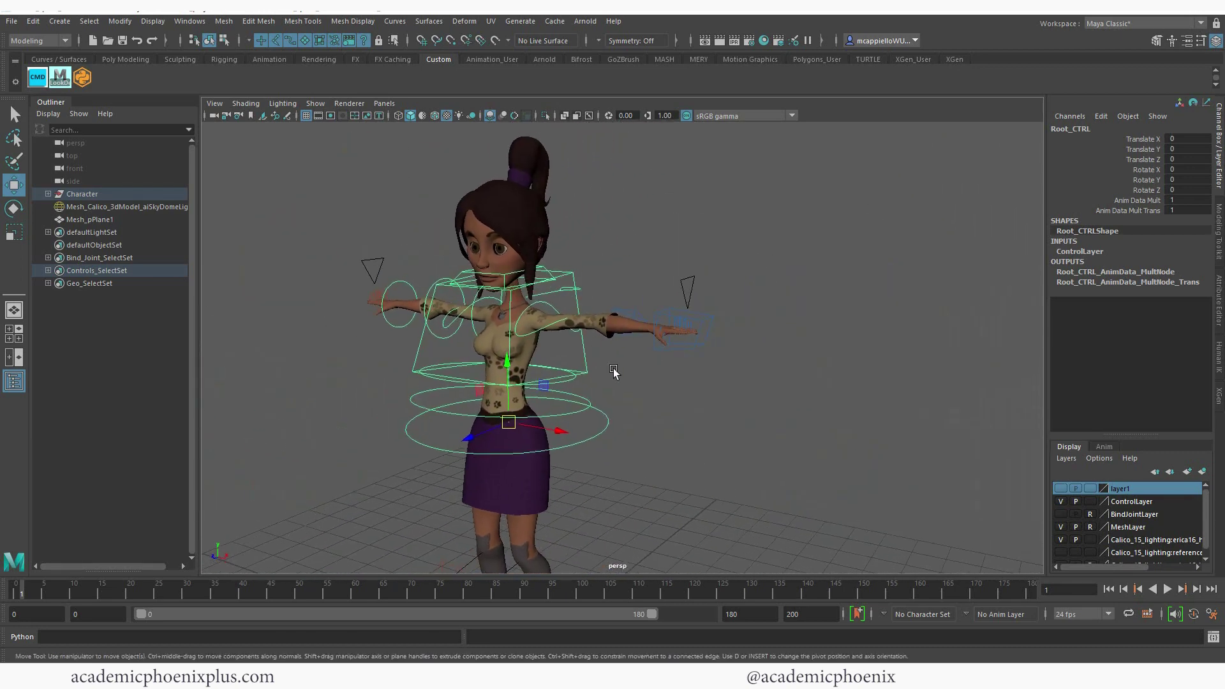
{"action": "left_click_drag", "start_coordinate": [613, 370], "coordinate": [648, 362], "text": "alt"}
{"action": "right_click_drag", "start_coordinate": [663, 347], "coordinate": [590, 340], "text": "alt"}
{"action": "middle_click_drag", "start_coordinate": [581, 338], "coordinate": [541, 330], "text": "alt"}
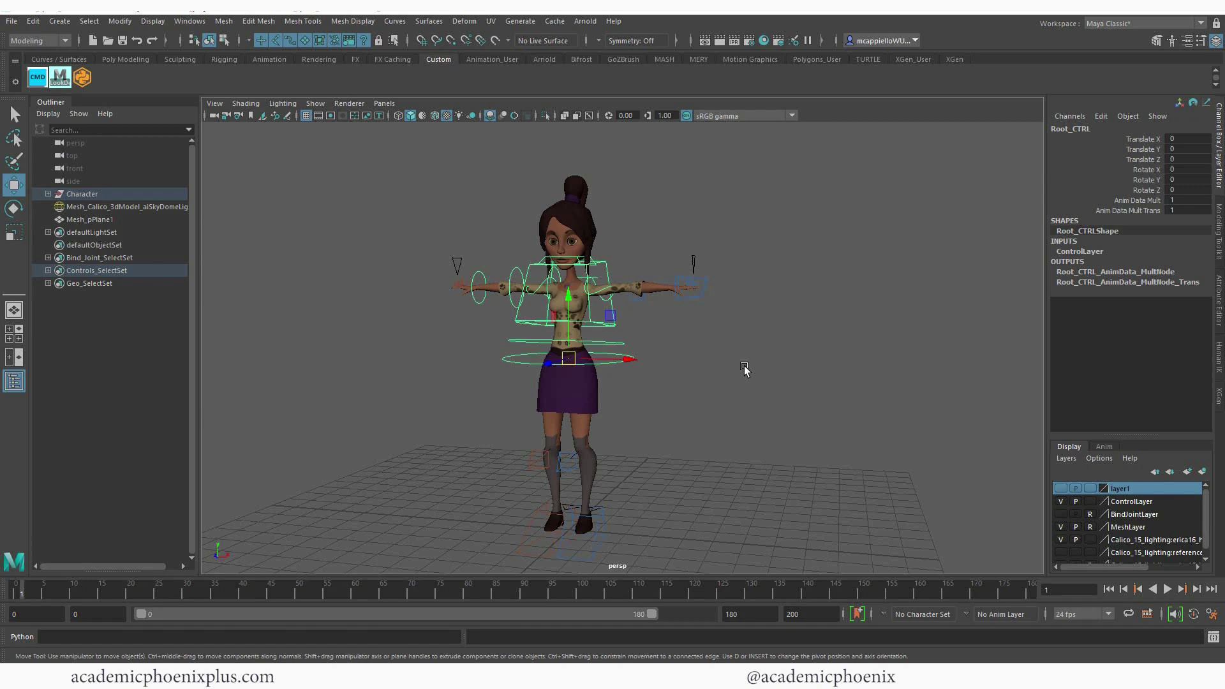
{"action": "left_click_drag", "start_coordinate": [641, 245], "coordinate": [720, 291], "text": "alt"}
{"action": "left_click_drag", "start_coordinate": [654, 272], "coordinate": [695, 275], "text": "alt"}
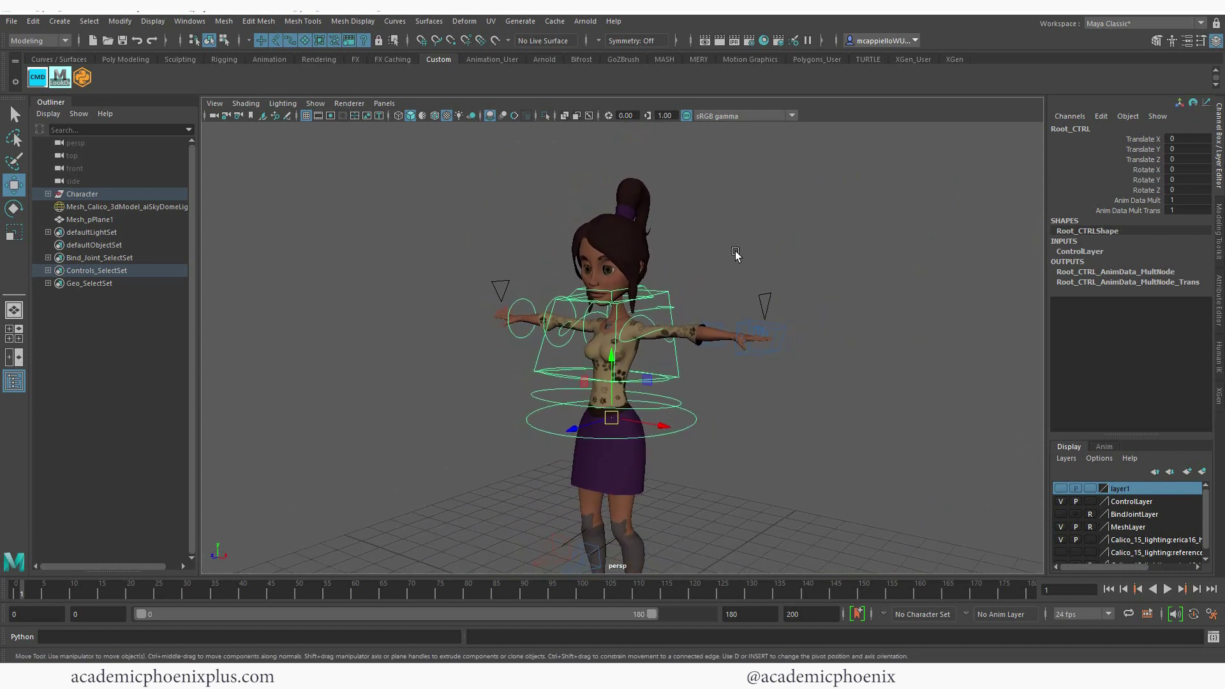
{"action": "left_click_drag", "start_coordinate": [798, 221], "coordinate": [721, 263], "text": "alt"}
{"action": "right_click_drag", "start_coordinate": [721, 263], "coordinate": [789, 270], "text": "alt"}
{"action": "left_click_drag", "start_coordinate": [788, 269], "coordinate": [740, 350], "text": "alt"}
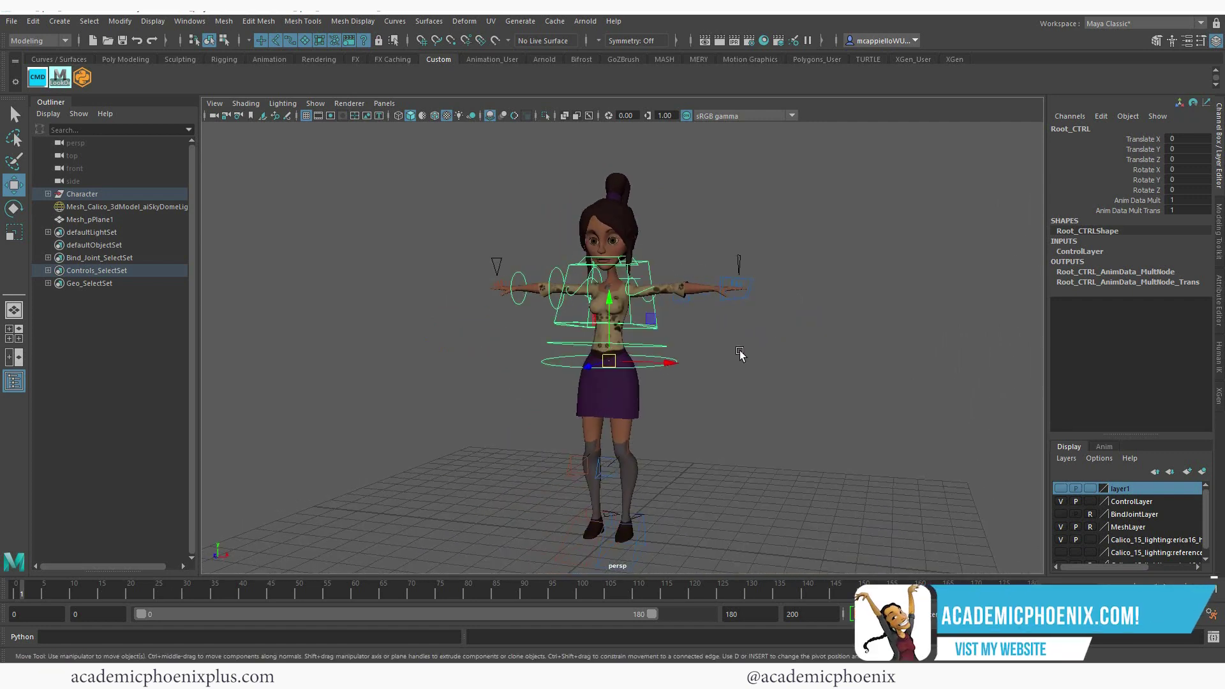